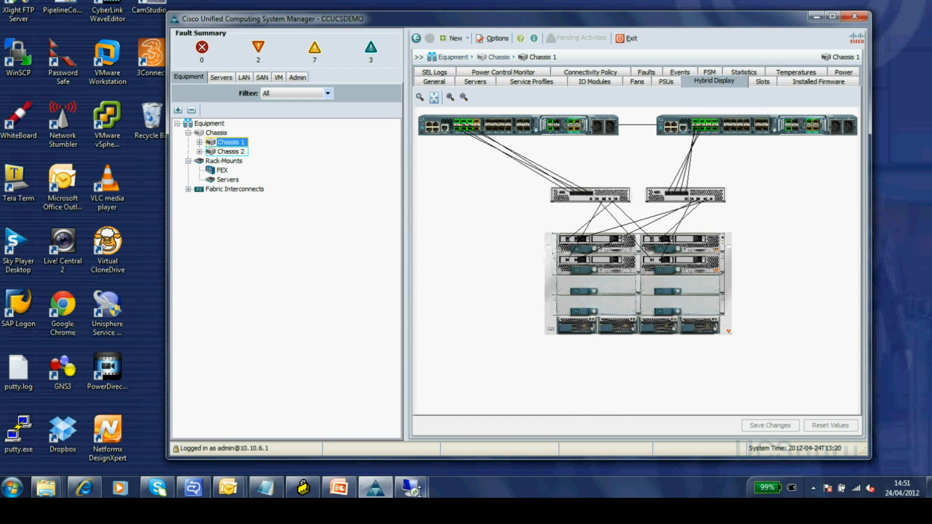
- Bring the 10.10.6.126 remote desktop session full-screen from the taskbar thumbnail
{"action": "mouse_move", "coordinate": [410, 489]}
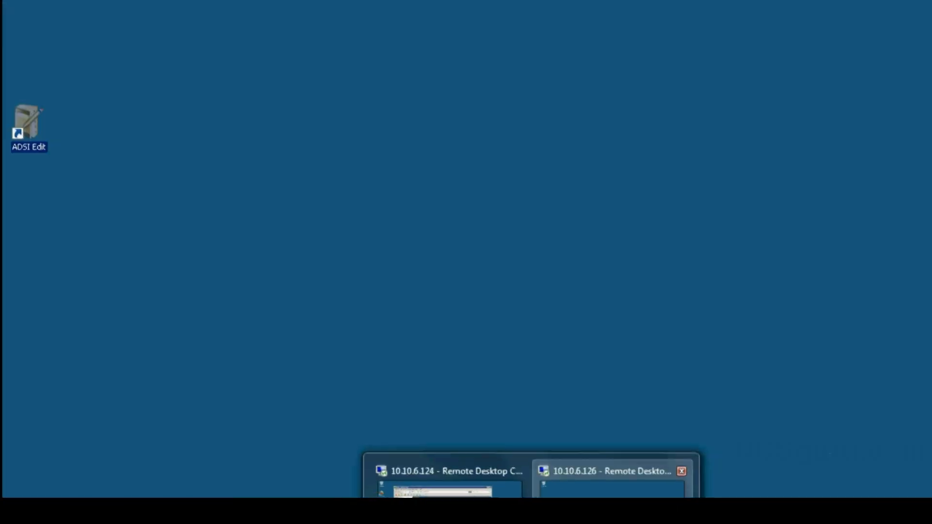
{"action": "left_click", "coordinate": [576, 473]}
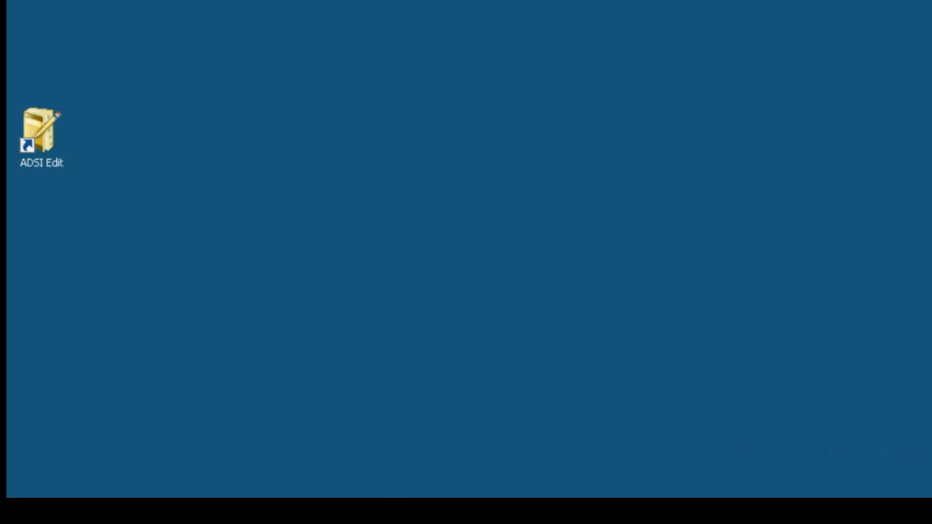
- Launch Active Directory Users and Computers from the Start menu's Administrative Tools
{"action": "key", "text": "super"}
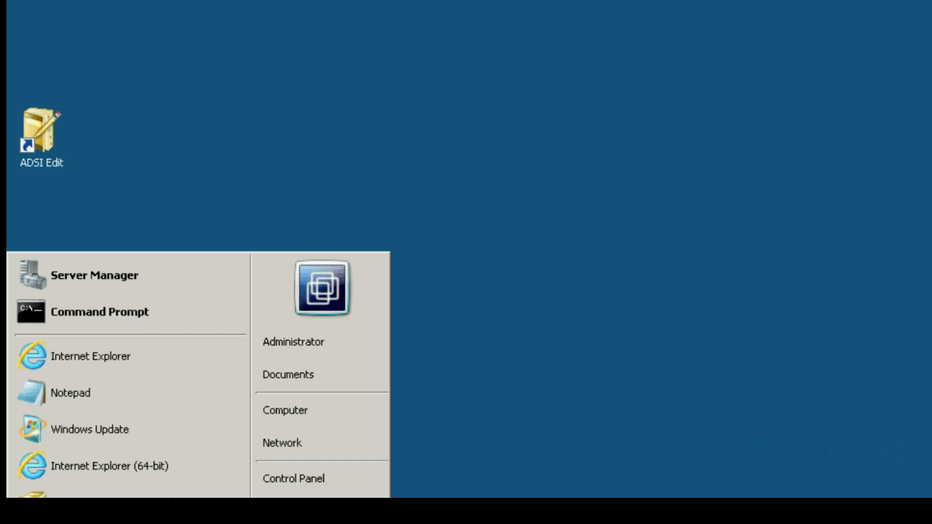
{"action": "key", "text": "Up"}
{"action": "key", "text": "Right"}
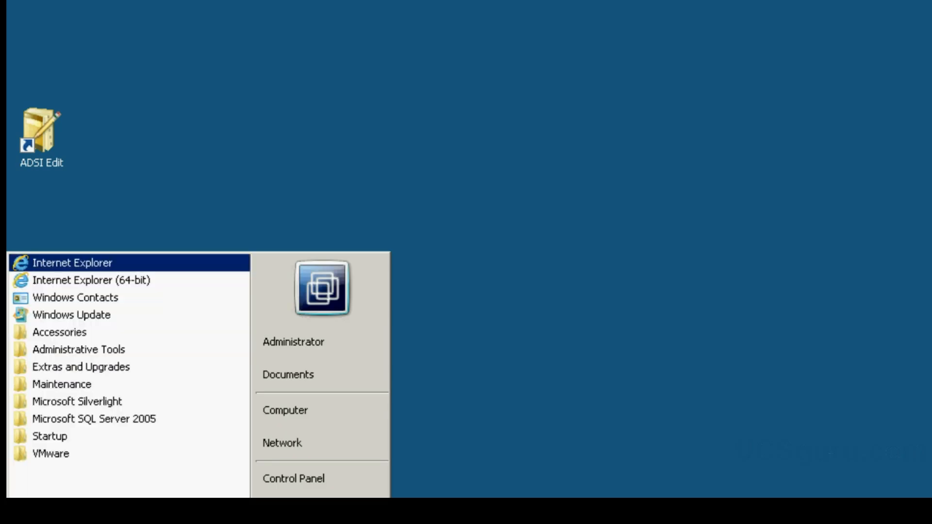
{"action": "key", "text": "Return"}
{"action": "key", "text": "Up"}
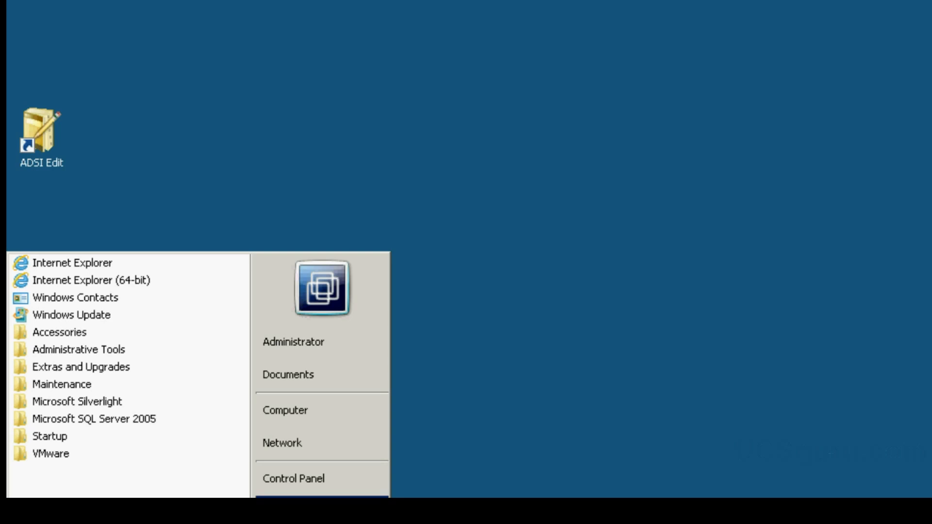
{"action": "key", "text": "Right"}
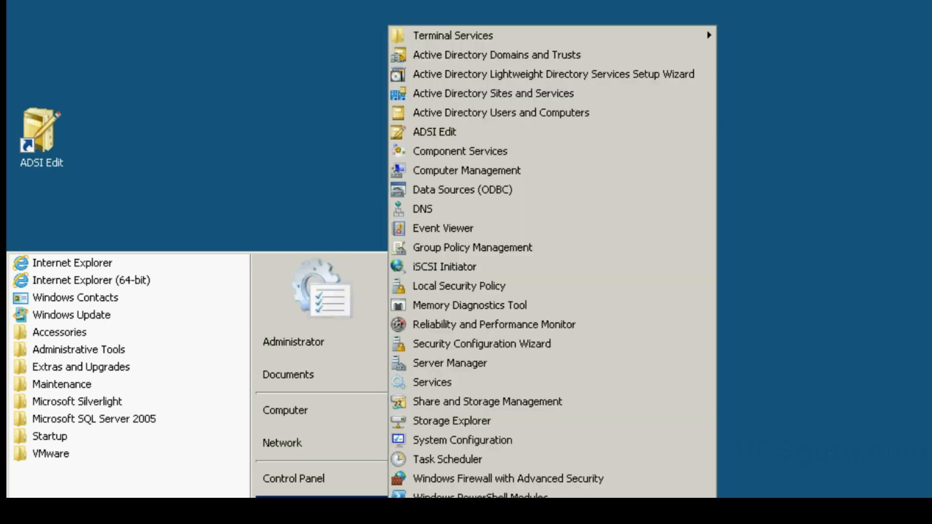
{"action": "left_click", "coordinate": [493, 113]}
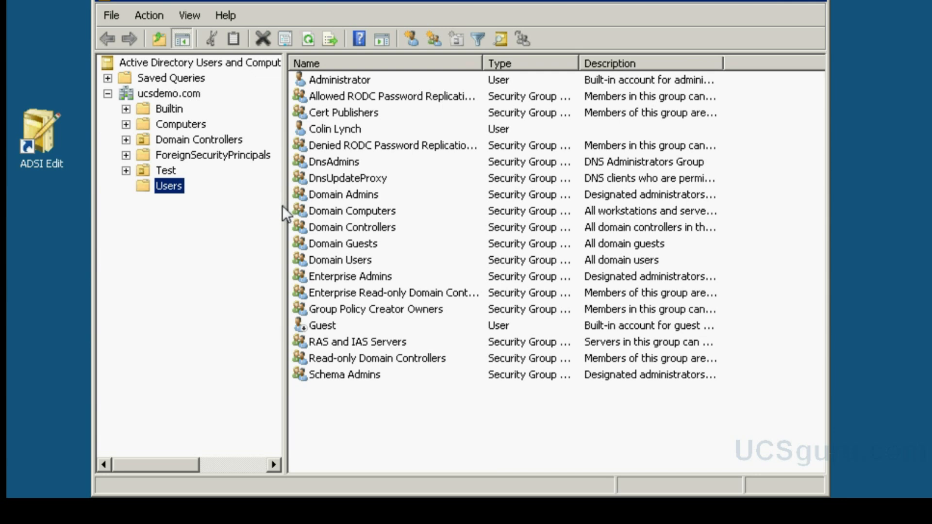
- Add an organizational unit named CiscoUCS directly under the ucsdemo.com domain
{"action": "left_click", "coordinate": [169, 93]}
{"action": "right_click", "coordinate": [169, 93]}
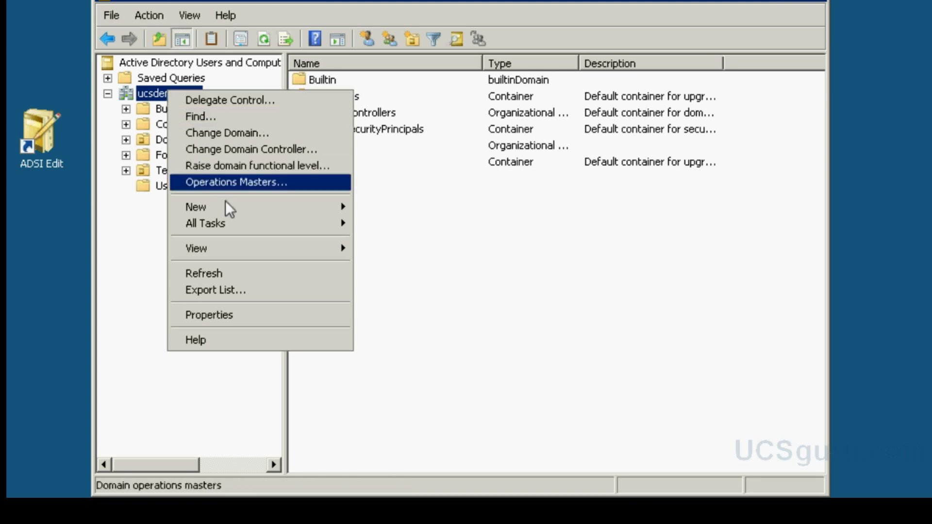
{"action": "mouse_move", "coordinate": [231, 206]}
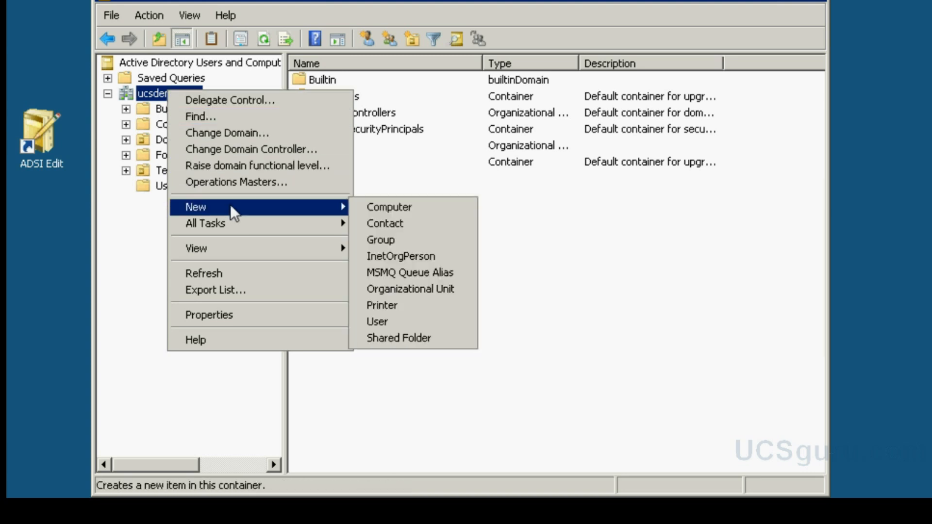
{"action": "left_click", "coordinate": [425, 287]}
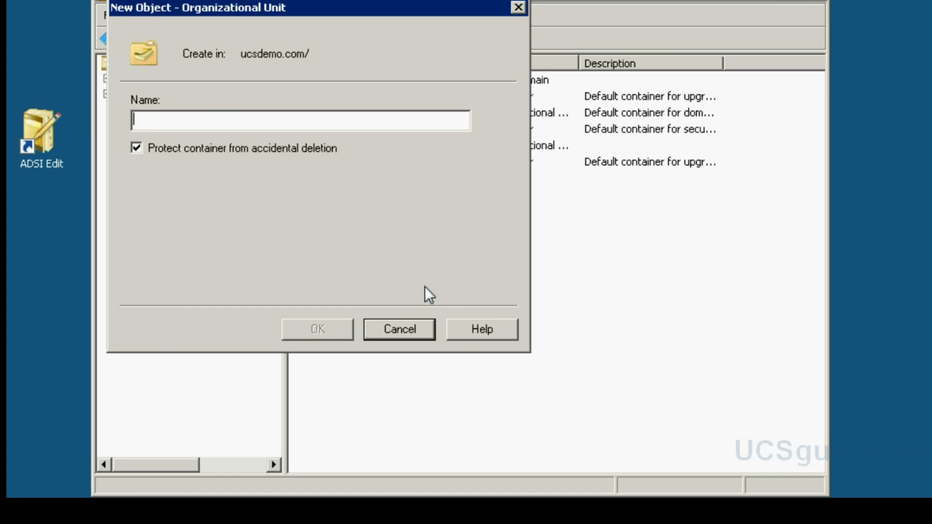
{"action": "type", "text": "Cisco"}
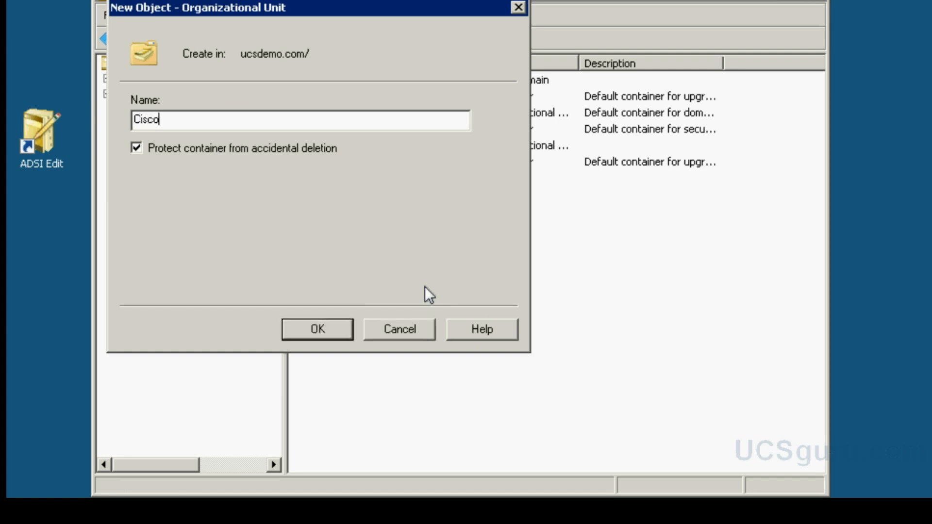
{"action": "type", "text": "UCS"}
{"action": "left_click", "coordinate": [327, 330]}
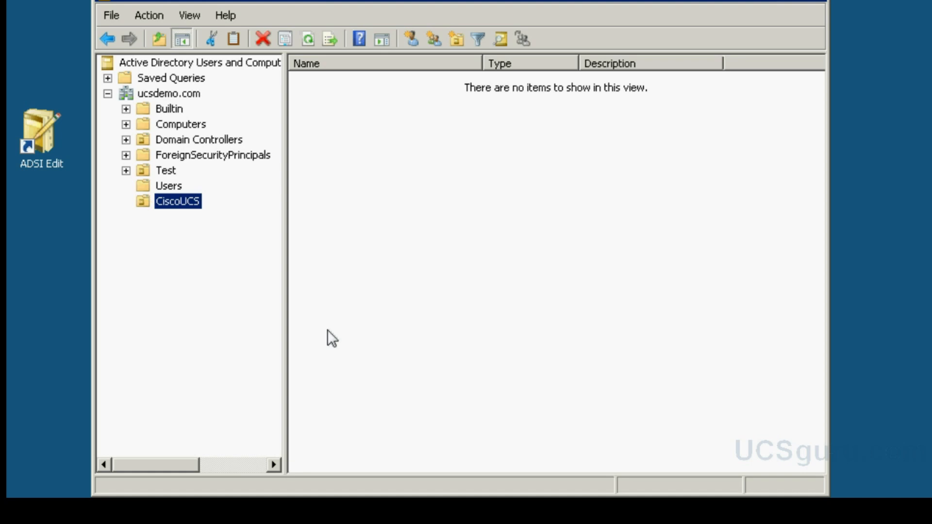
- Create the global security group ucsnetwork inside the CiscoUCS unit
{"action": "right_click", "coordinate": [176, 204]}
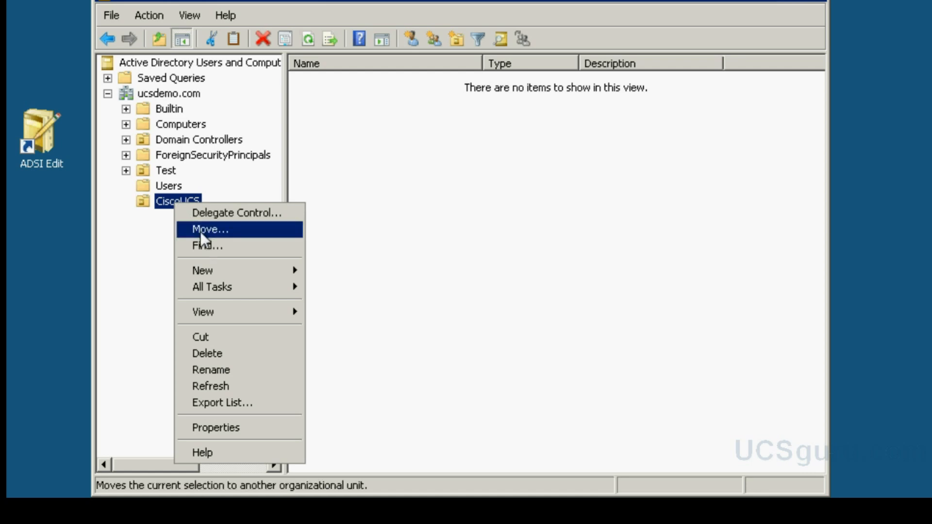
{"action": "mouse_move", "coordinate": [230, 272]}
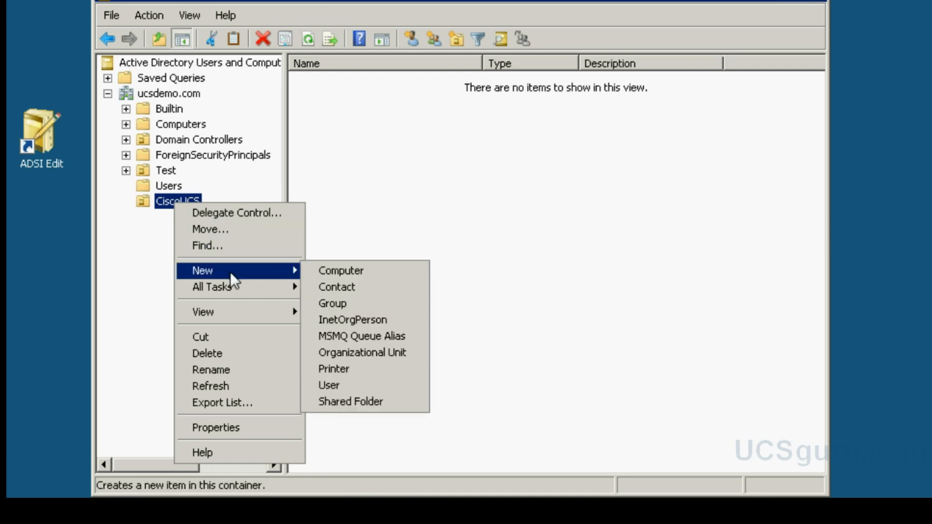
{"action": "left_click", "coordinate": [335, 303]}
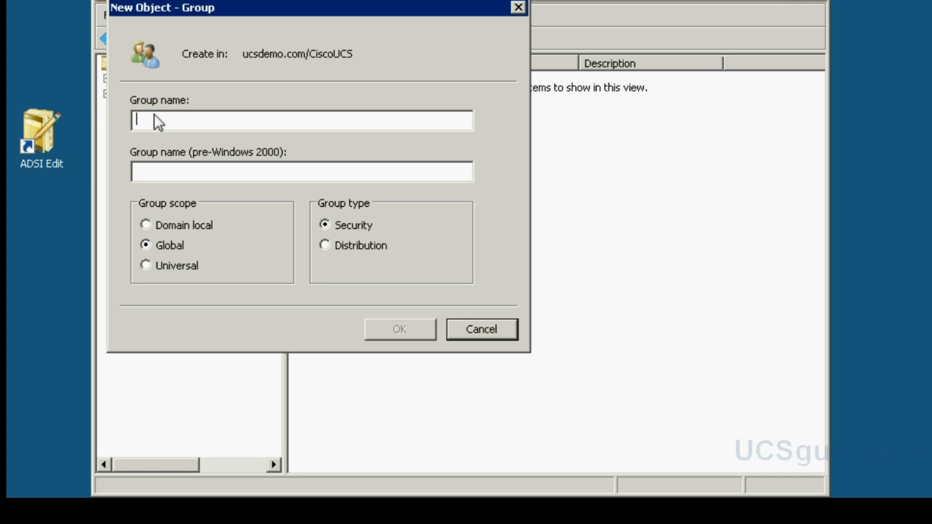
{"action": "type", "text": "ucs"}
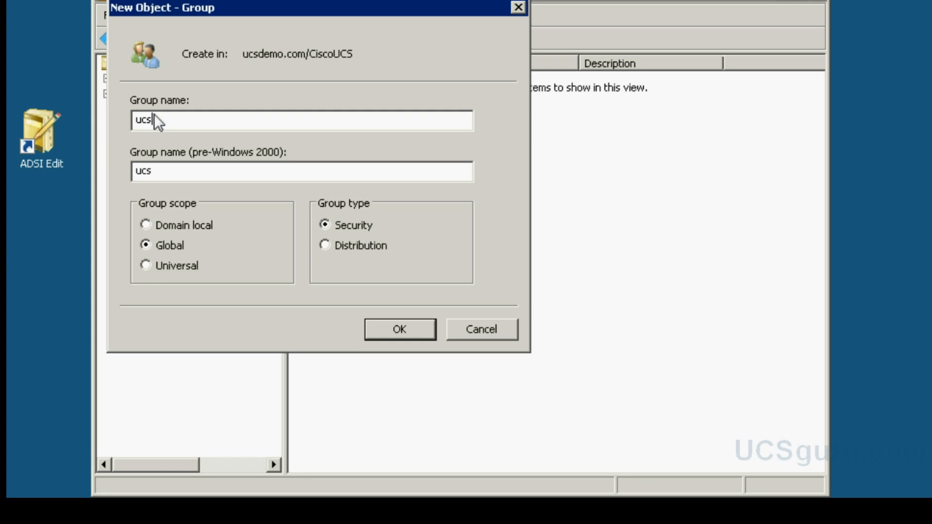
{"action": "type", "text": "network"}
{"action": "left_click", "coordinate": [409, 333]}
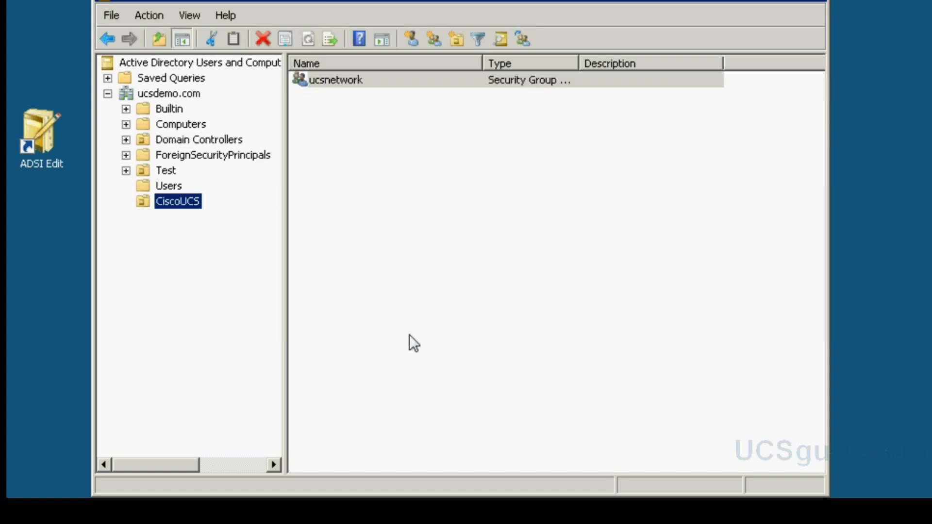
- Create the global security group ucsadmin inside CiscoUCS
{"action": "right_click", "coordinate": [190, 204]}
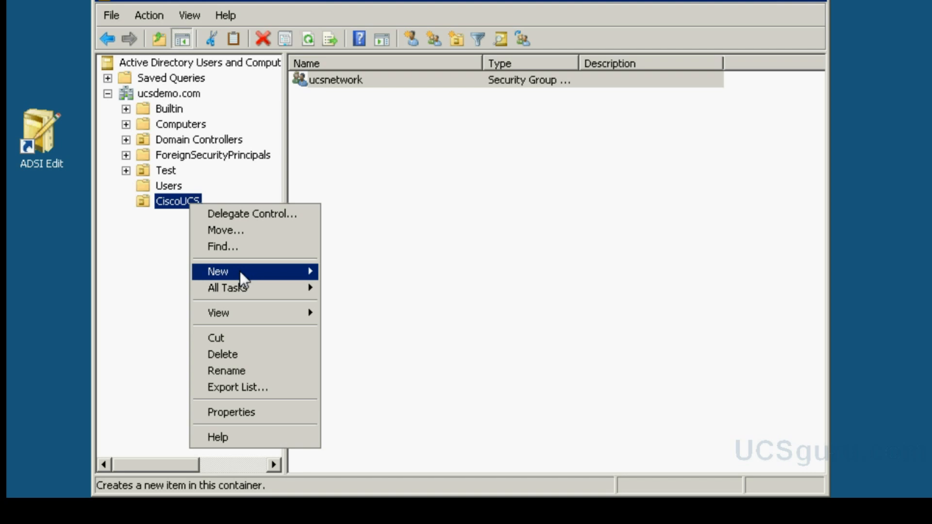
{"action": "mouse_move", "coordinate": [240, 271]}
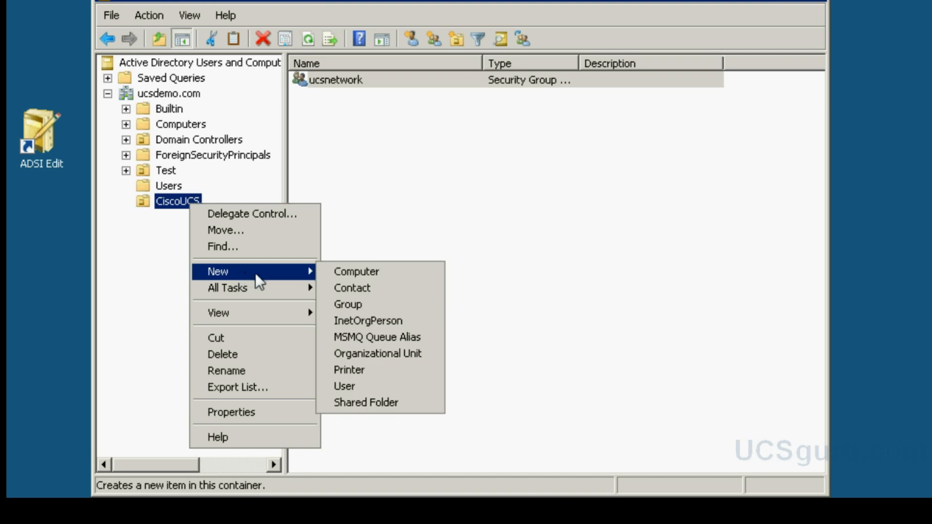
{"action": "left_click", "coordinate": [364, 304]}
{"action": "type", "text": "u"}
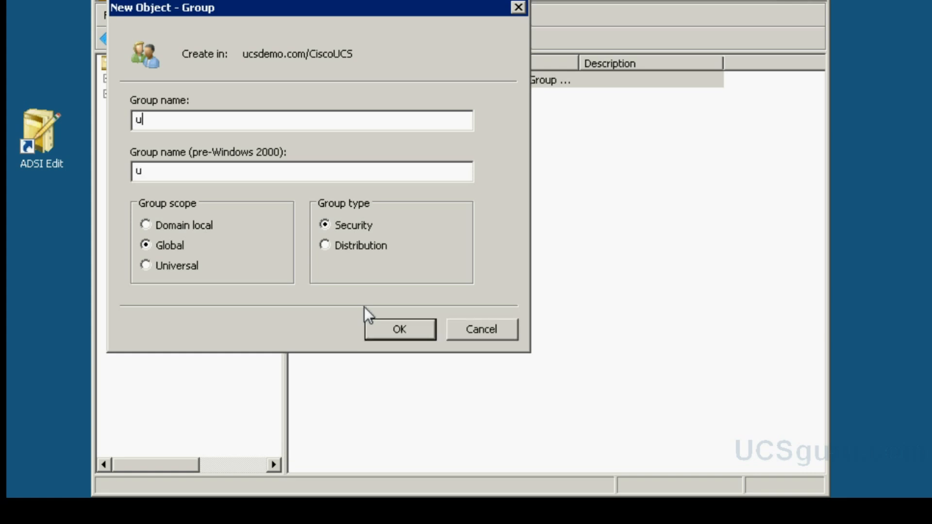
{"action": "type", "text": "csadmin"}
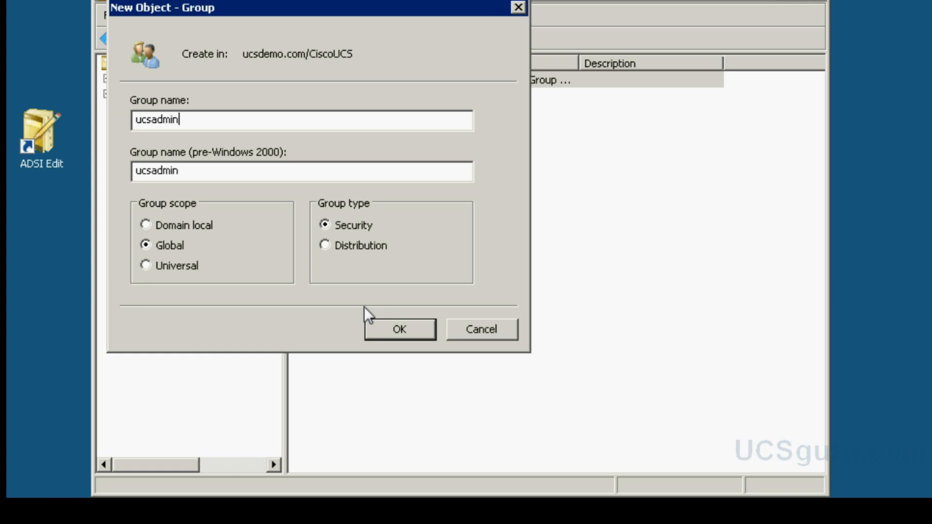
{"action": "left_click", "coordinate": [416, 326]}
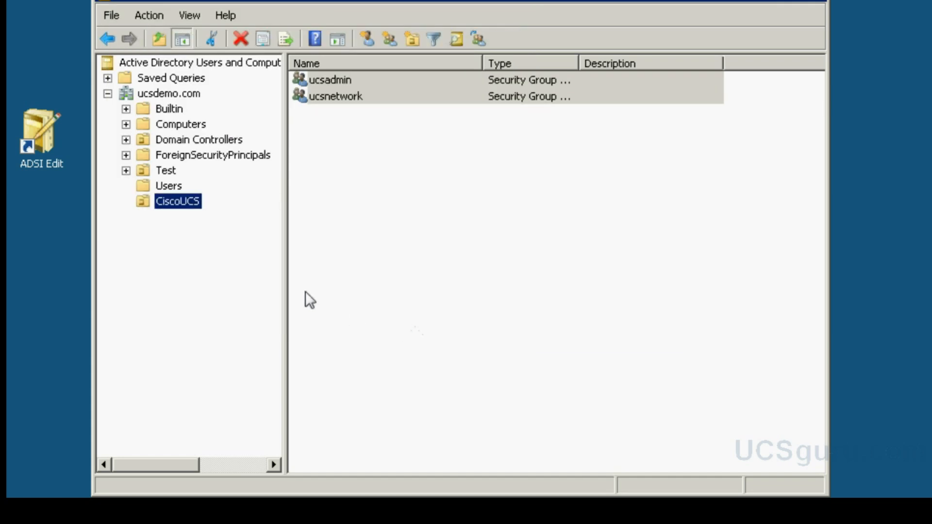
- Create the global security group ucsguest inside CiscoUCS
{"action": "right_click", "coordinate": [186, 203]}
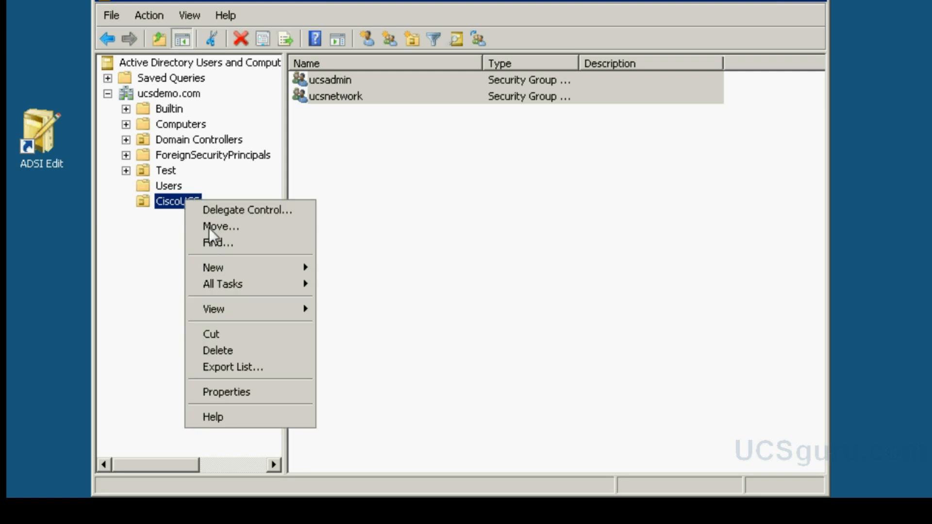
{"action": "mouse_move", "coordinate": [234, 269]}
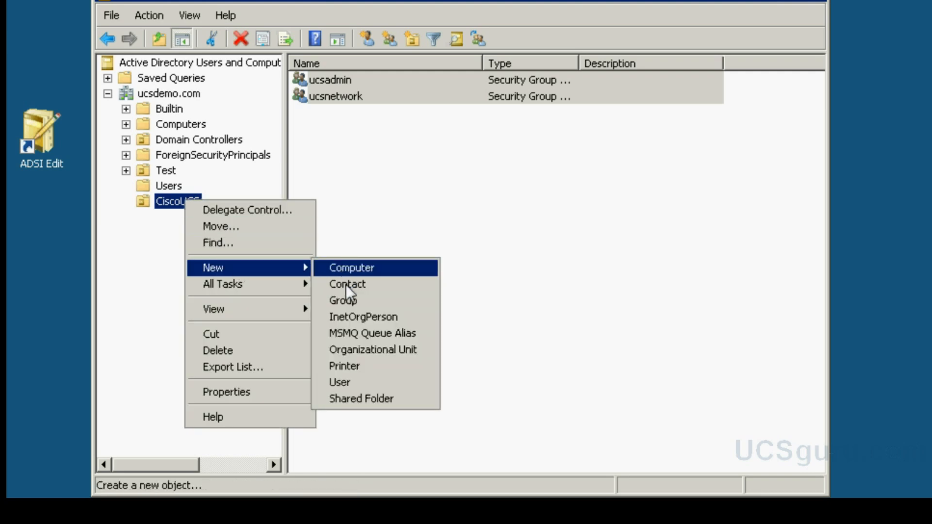
{"action": "left_click", "coordinate": [348, 300]}
{"action": "type", "text": "u"}
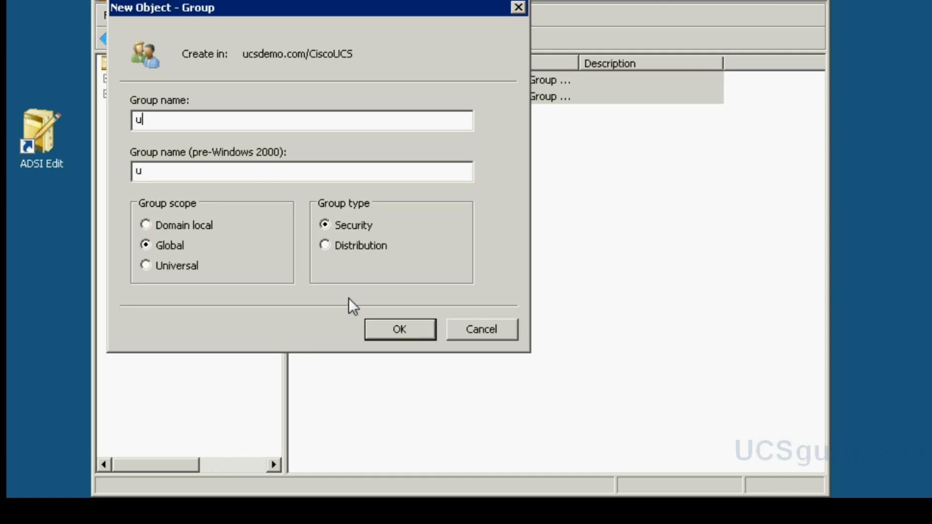
{"action": "type", "text": "csguest"}
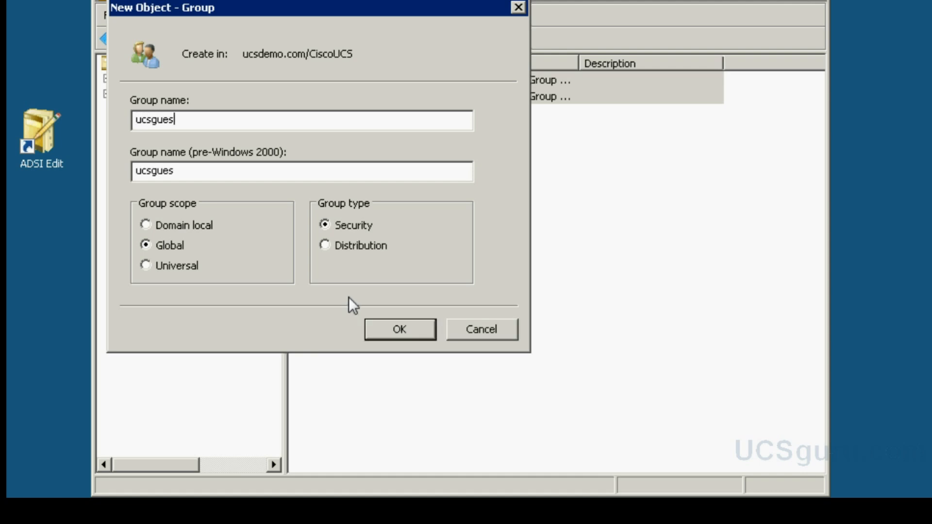
{"action": "left_click", "coordinate": [403, 333]}
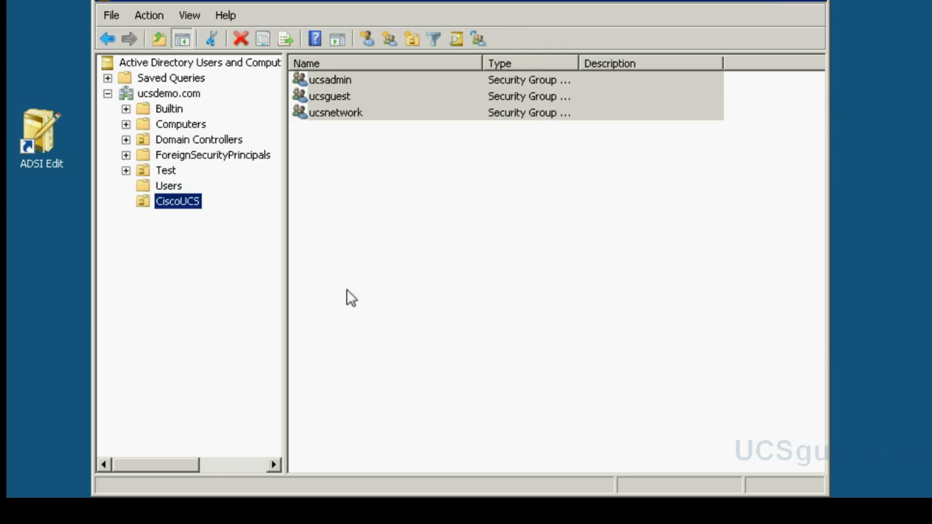
- Create the global security group ucsaaa inside CiscoUCS
{"action": "right_click", "coordinate": [186, 200]}
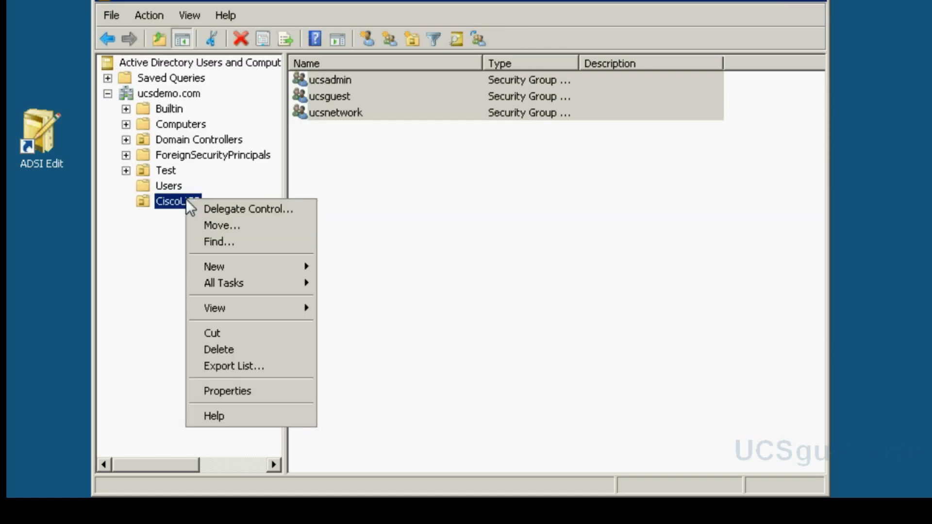
{"action": "mouse_move", "coordinate": [227, 269]}
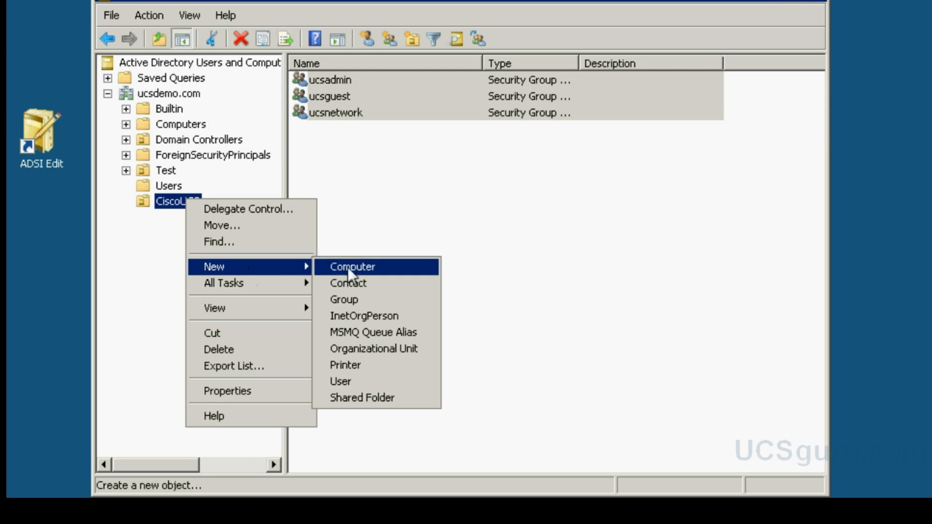
{"action": "left_click", "coordinate": [359, 298]}
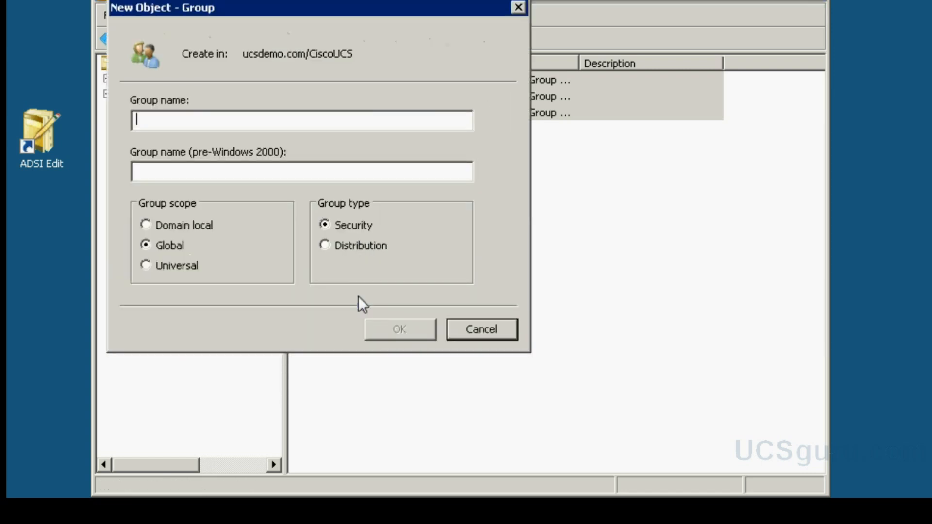
{"action": "type", "text": "ucs"}
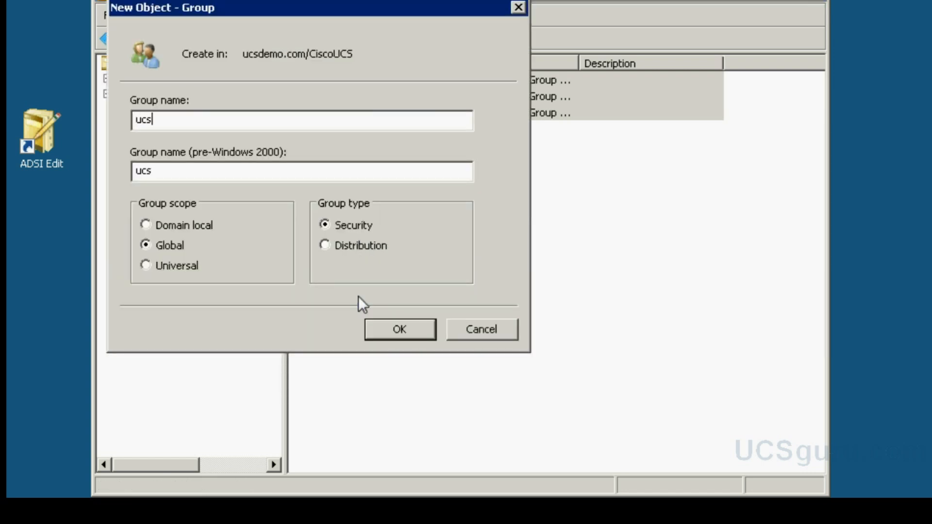
{"action": "type", "text": "aaa"}
{"action": "left_click", "coordinate": [391, 330]}
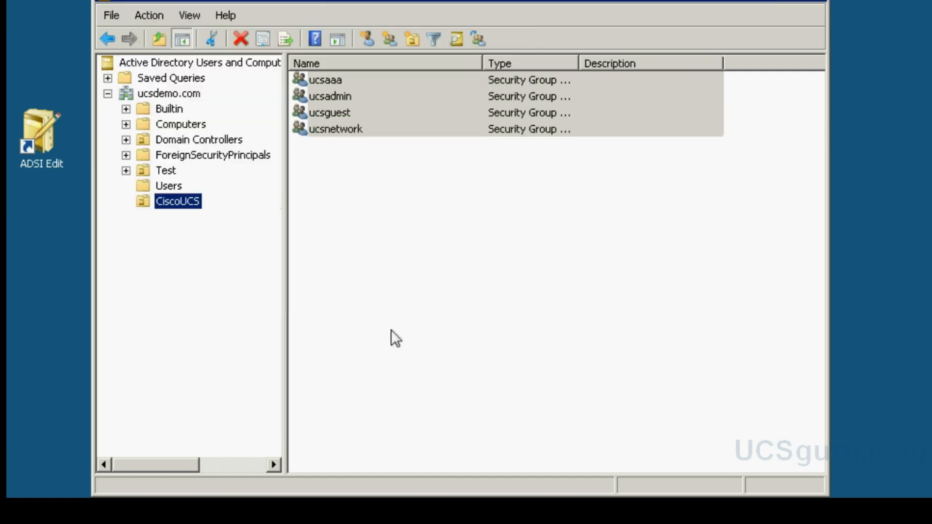
- Create the global security group ucsstorage inside CiscoUCS
{"action": "right_click", "coordinate": [190, 200]}
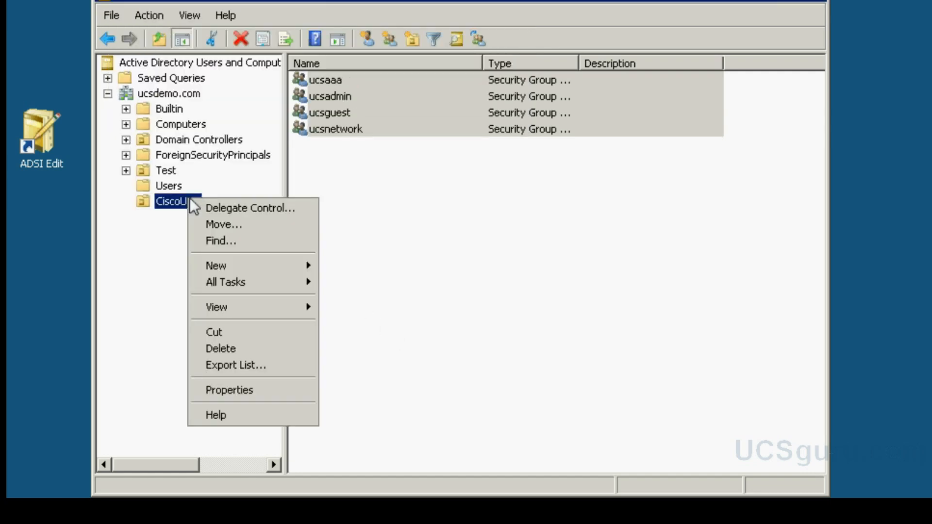
{"action": "mouse_move", "coordinate": [234, 278]}
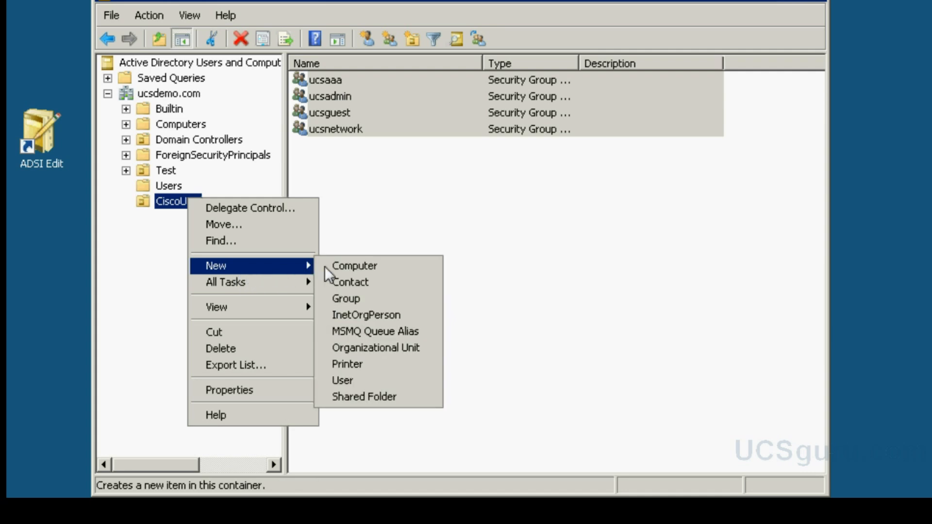
{"action": "left_click", "coordinate": [353, 296]}
{"action": "type", "text": "ucsstorage"}
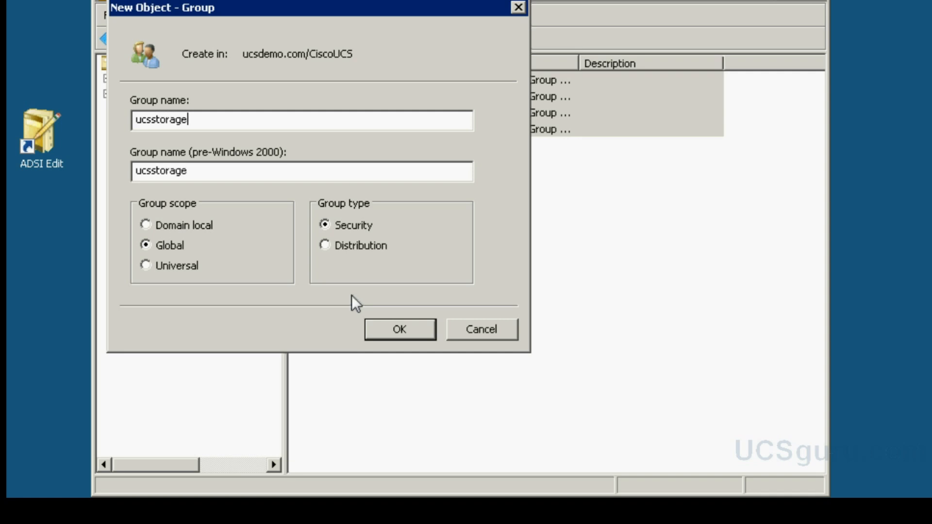
{"action": "left_click", "coordinate": [391, 332]}
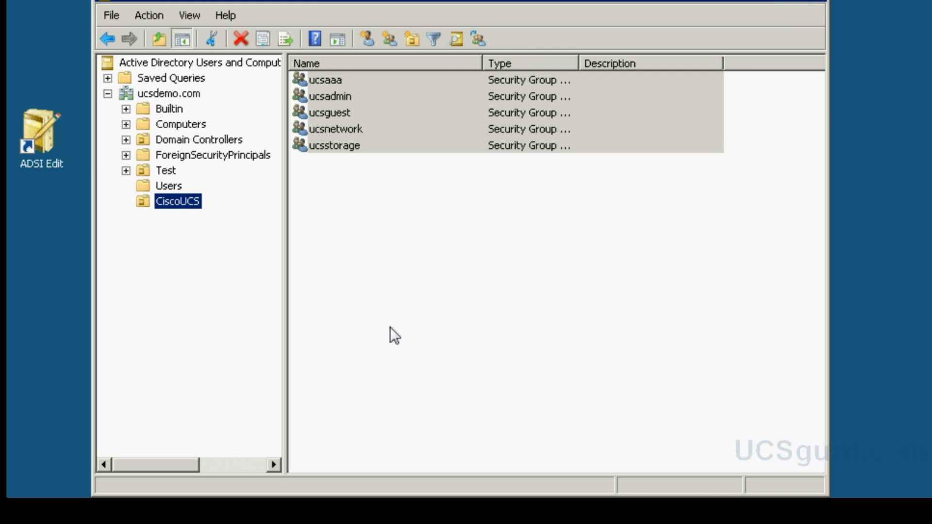
- Create the global security group ucssecurity inside CiscoUCS
{"action": "right_click", "coordinate": [187, 200]}
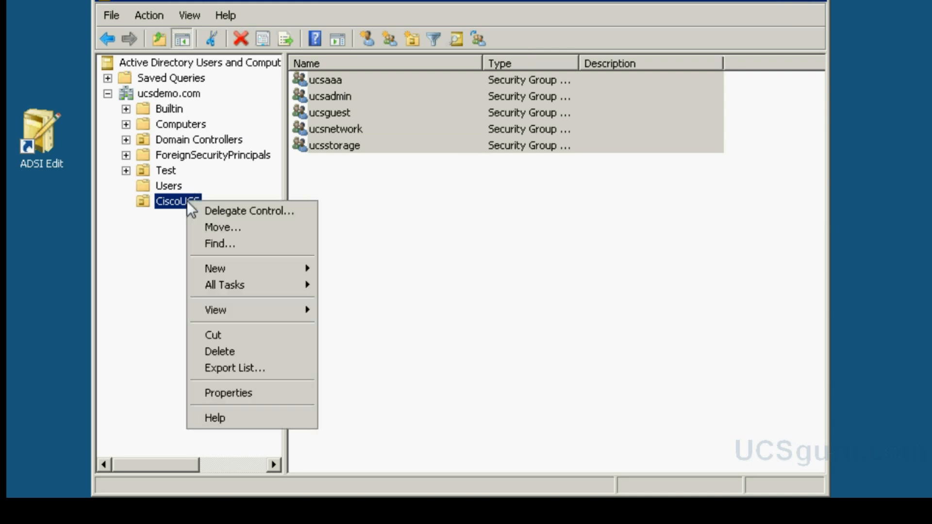
{"action": "mouse_move", "coordinate": [245, 267]}
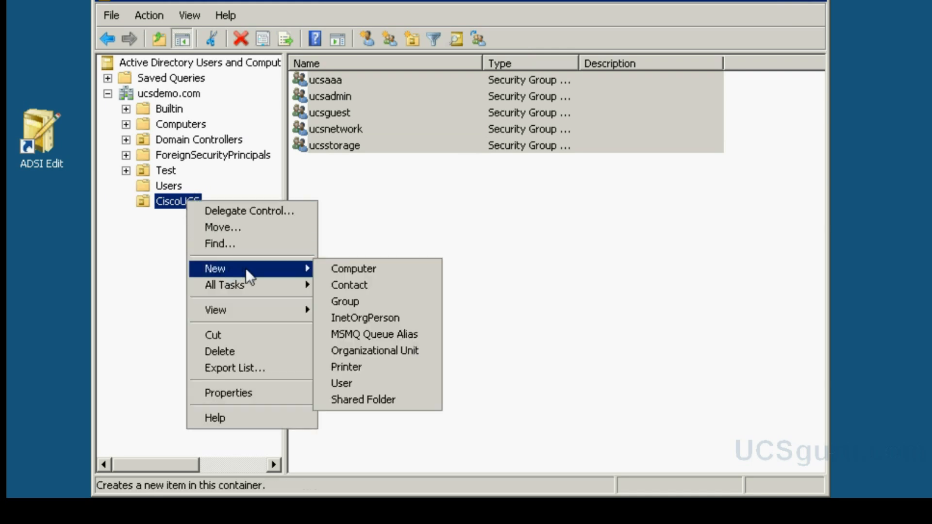
{"action": "left_click", "coordinate": [348, 298]}
{"action": "type", "text": "ucsse"}
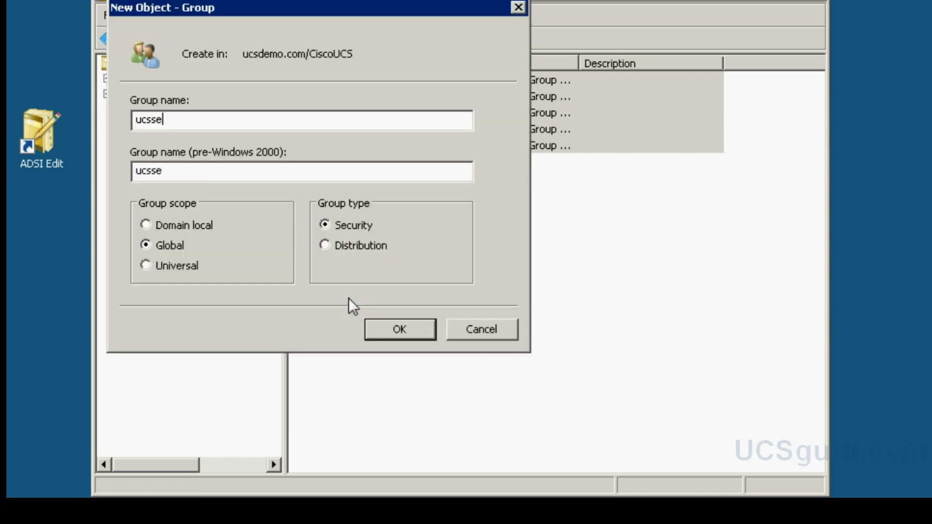
{"action": "type", "text": "curity"}
{"action": "left_click", "coordinate": [410, 328]}
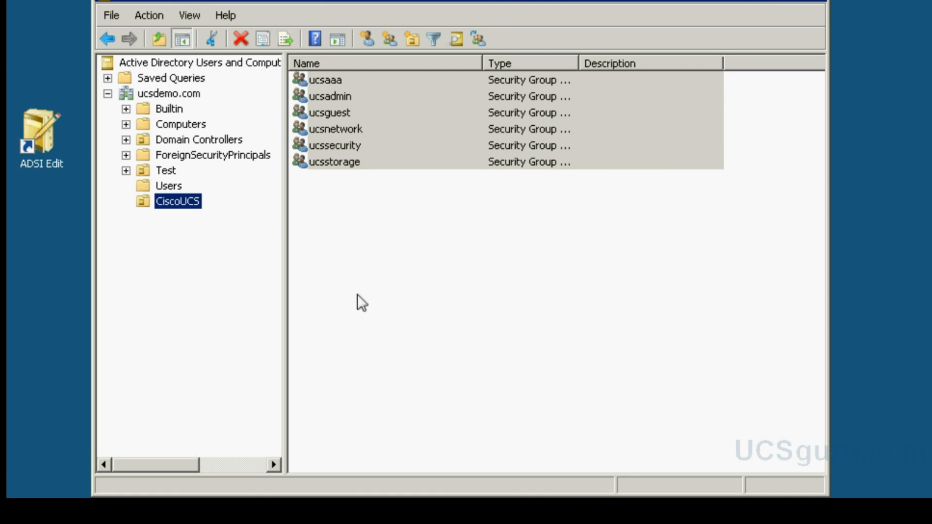
- Create the global security group ucsoperation inside CiscoUCS
{"action": "right_click", "coordinate": [185, 198]}
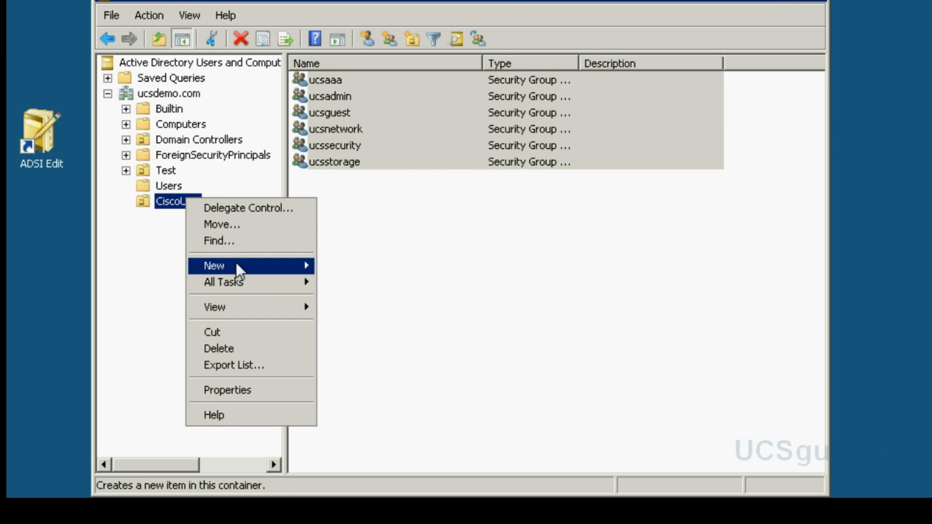
{"action": "mouse_move", "coordinate": [271, 270]}
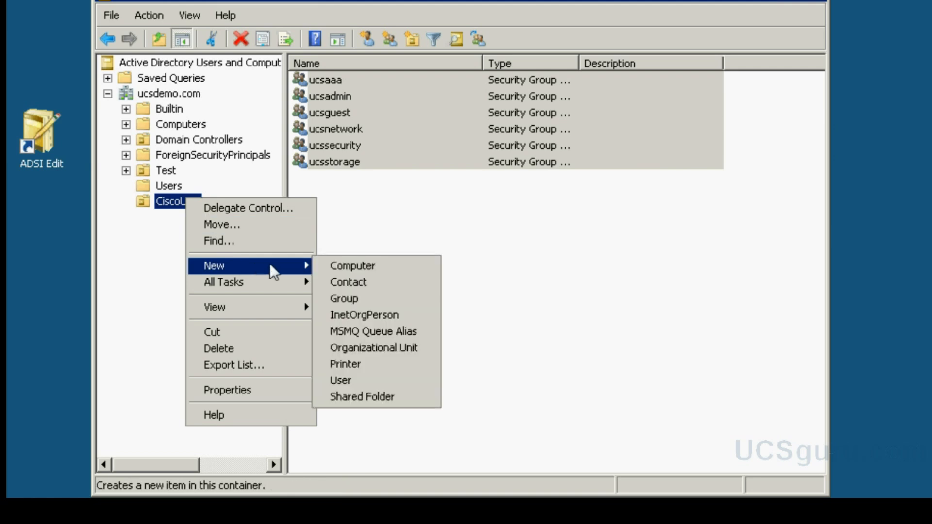
{"action": "left_click", "coordinate": [354, 295]}
{"action": "type", "text": "ucs"}
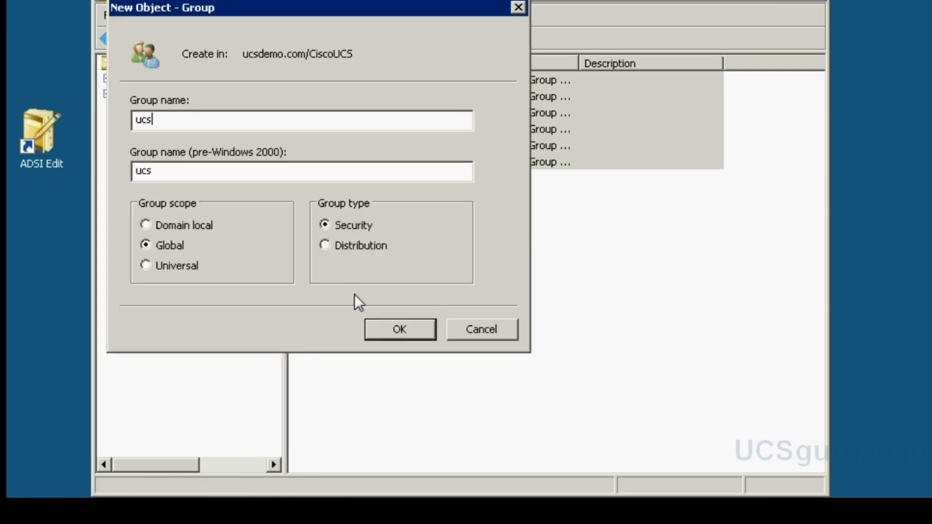
{"action": "type", "text": "operation"}
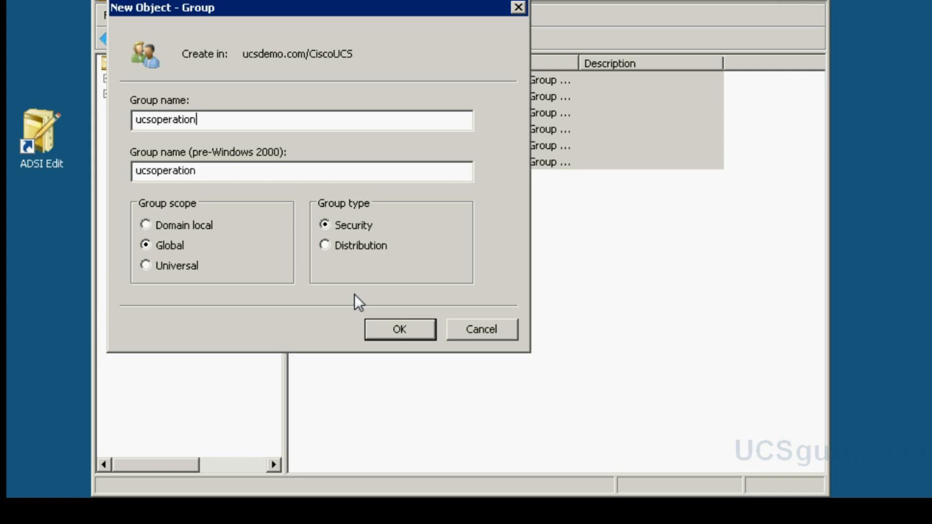
{"action": "left_click", "coordinate": [394, 335]}
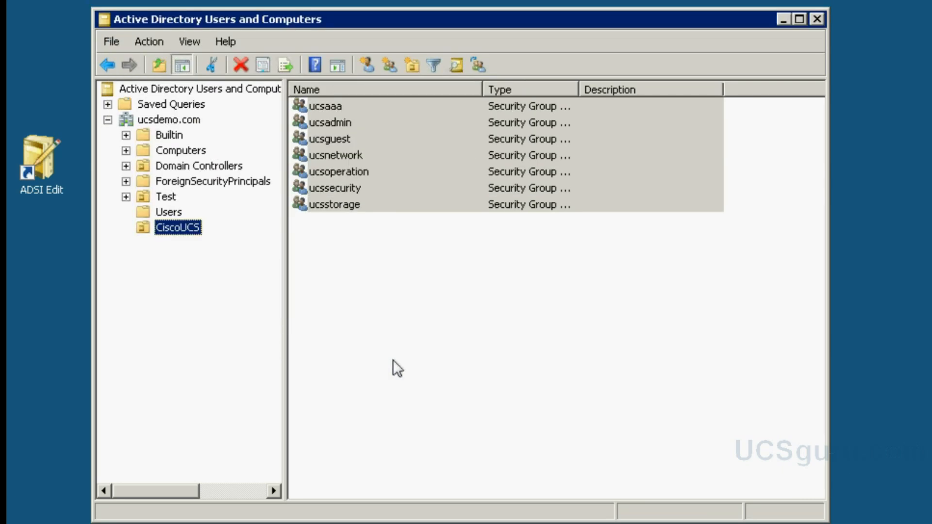
{"action": "right_click", "coordinate": [186, 229]}
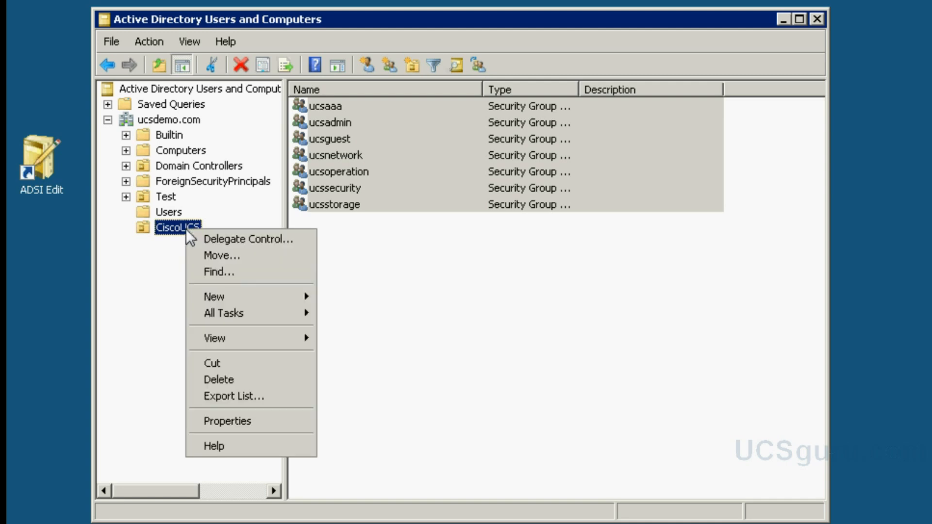
- Start a new CiscoUCS user: first name ucs, last name binduser, logon name ucsbind
{"action": "mouse_move", "coordinate": [236, 295]}
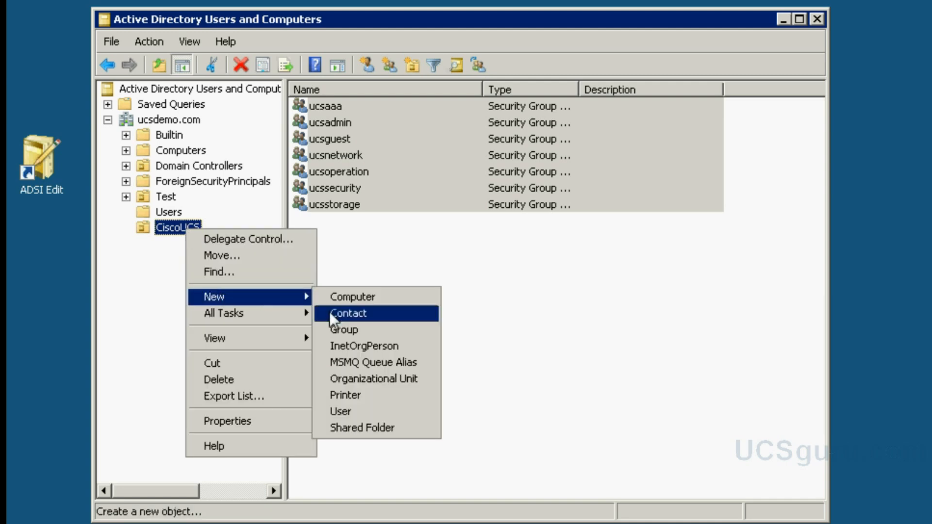
{"action": "left_click", "coordinate": [350, 409]}
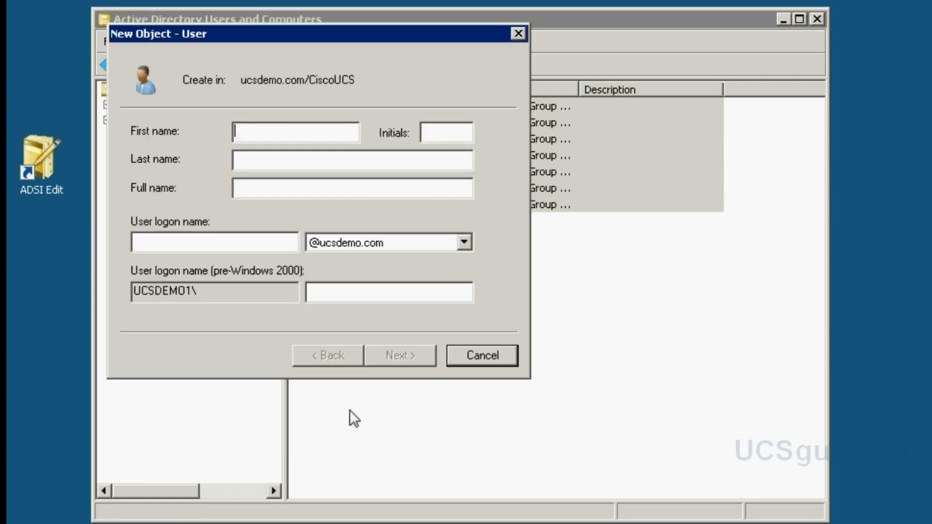
{"action": "type", "text": "ucs"}
{"action": "left_click", "coordinate": [268, 161]}
{"action": "type", "text": "binduser"}
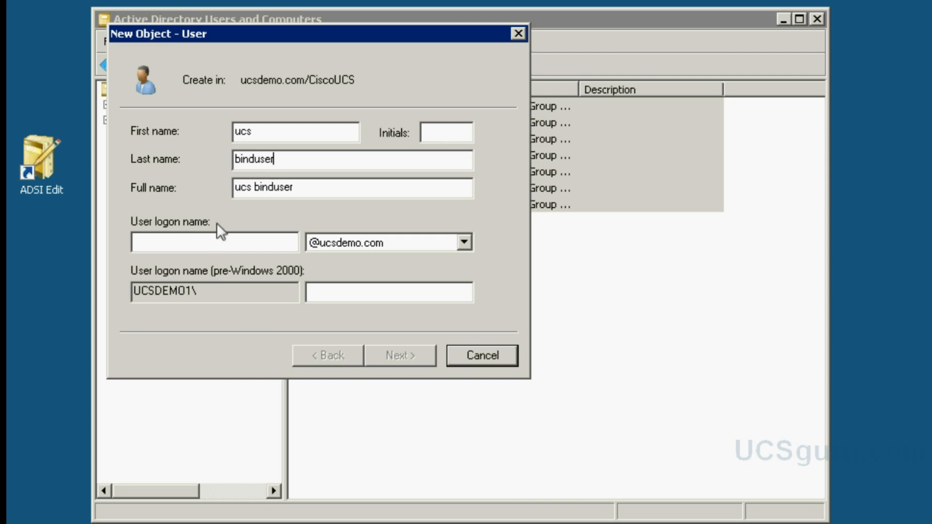
{"action": "left_click", "coordinate": [197, 250]}
{"action": "type", "text": "u"}
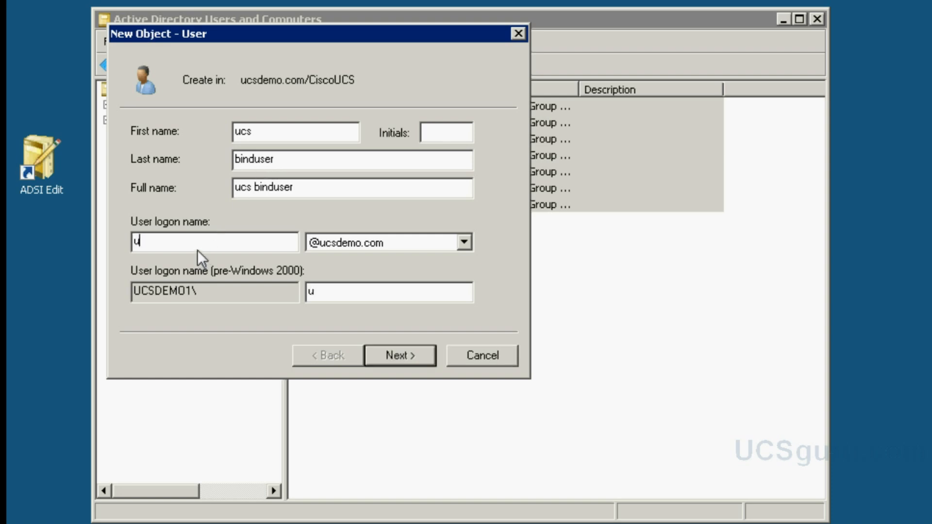
{"action": "type", "text": "csbind"}
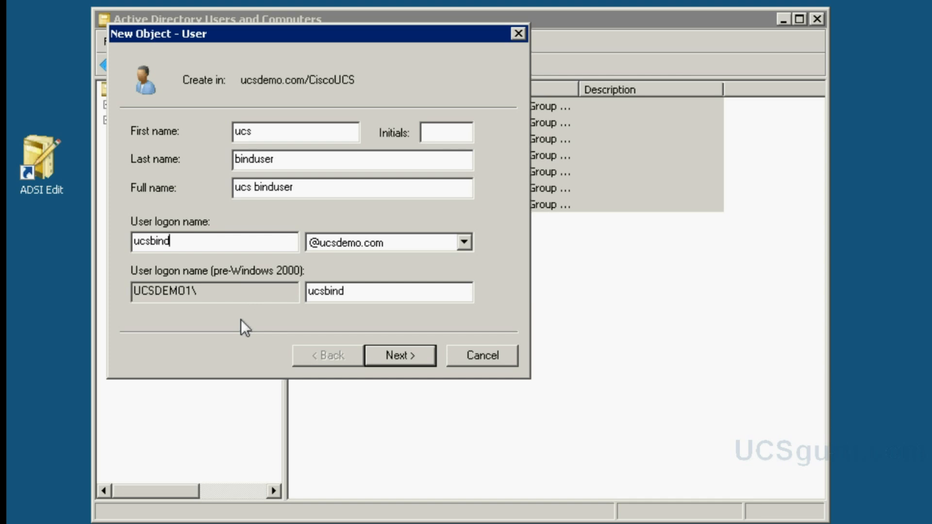
{"action": "left_click", "coordinate": [390, 354]}
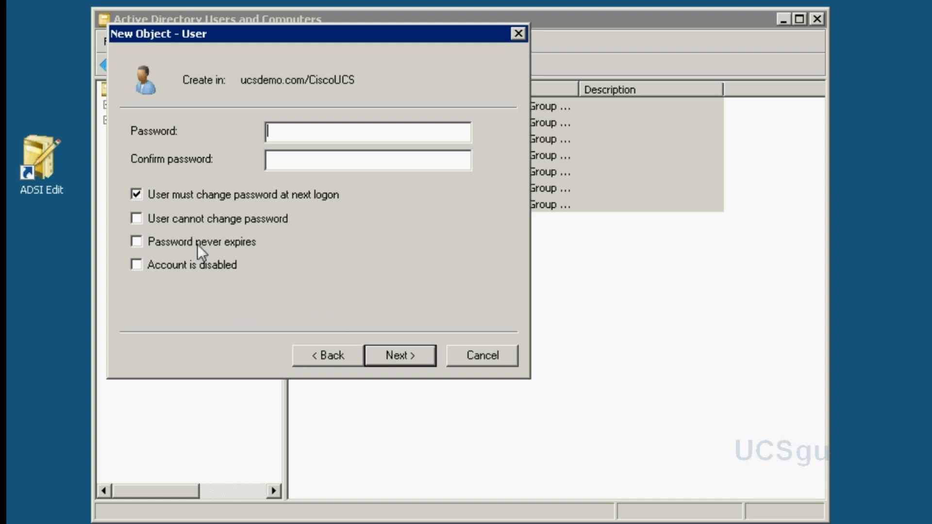
- Set and confirm the account password, never expiring and unchangeable by the user, then finish
{"action": "left_click", "coordinate": [136, 194]}
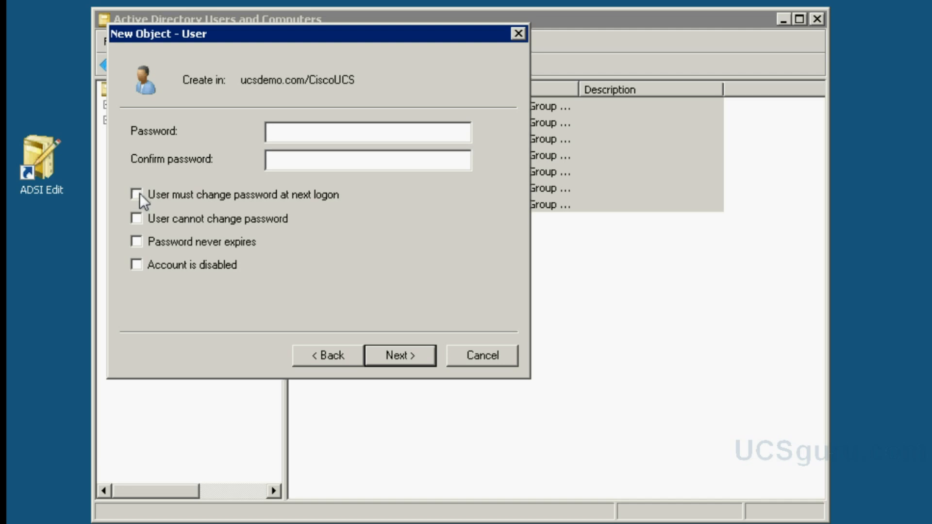
{"action": "left_click", "coordinate": [272, 136]}
{"action": "type", "text": "Cisco1234"}
{"action": "key", "text": "Tab"}
{"action": "type", "text": "Cisco1234"}
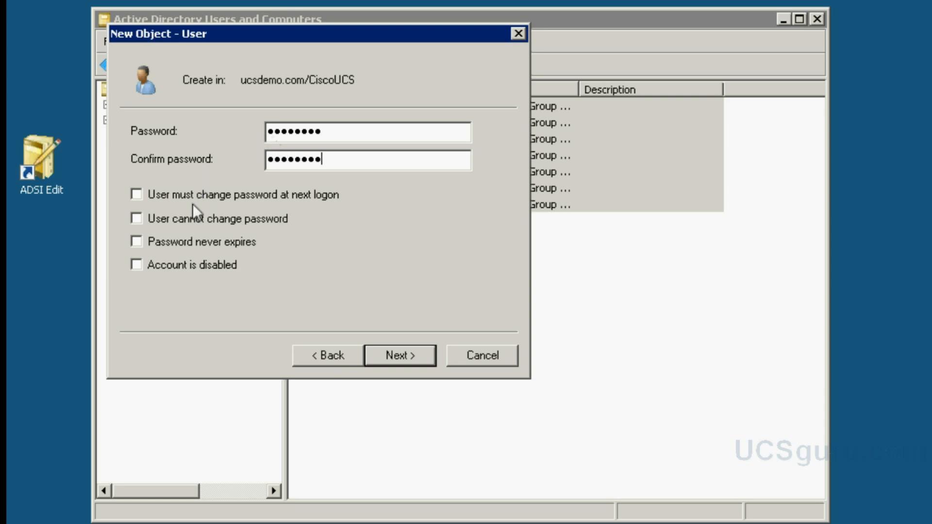
{"action": "left_click", "coordinate": [138, 243]}
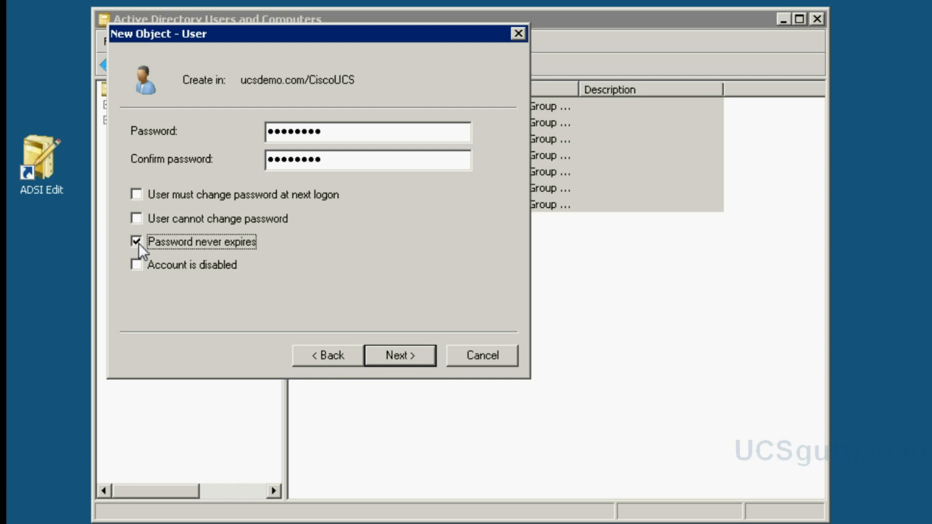
{"action": "left_click", "coordinate": [137, 220]}
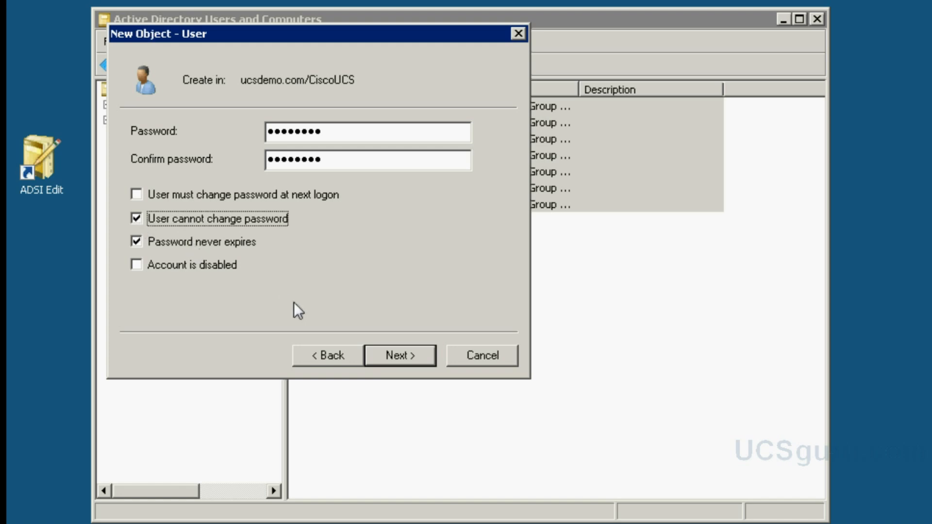
{"action": "left_click", "coordinate": [389, 354]}
{"action": "left_click", "coordinate": [403, 355]}
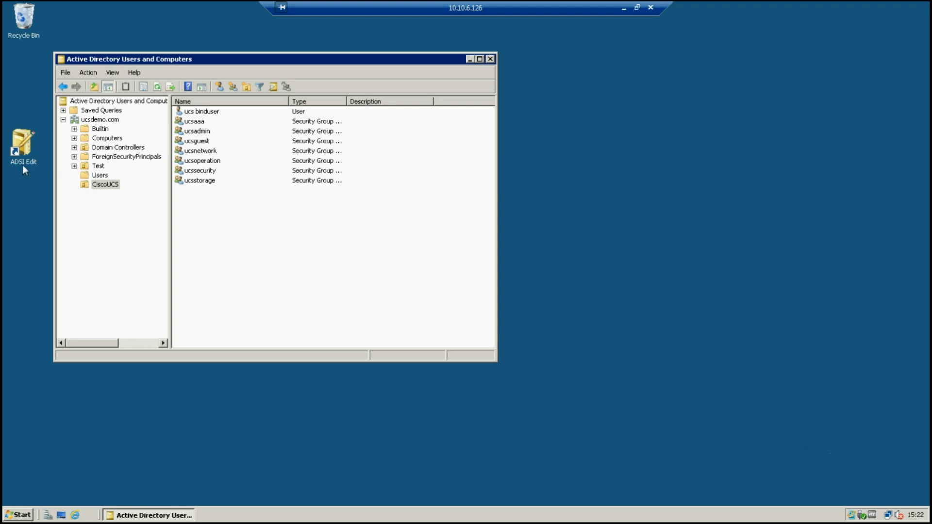
- Open ADSI Edit and expand DC=ucsdemo,DC=com to show the CiscoUCS OU contents
{"action": "double_click", "coordinate": [21, 146]}
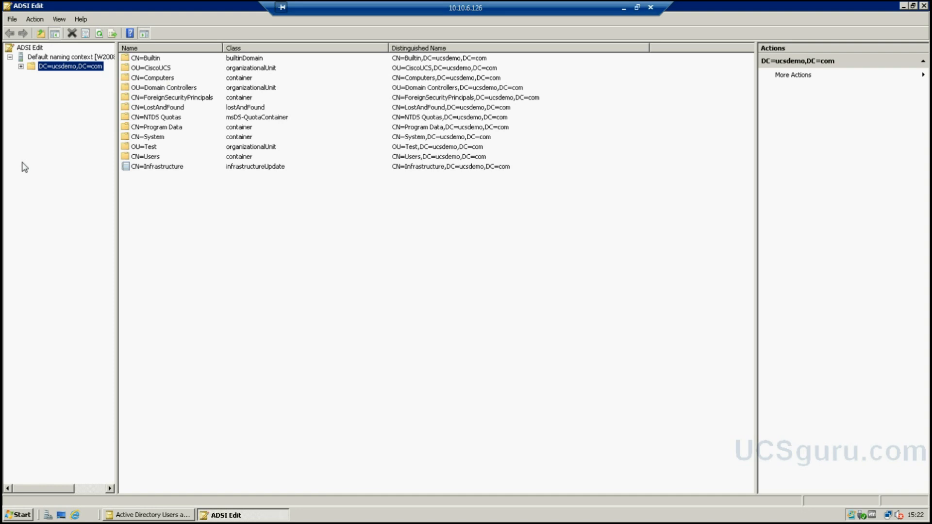
{"action": "left_click", "coordinate": [912, 6]}
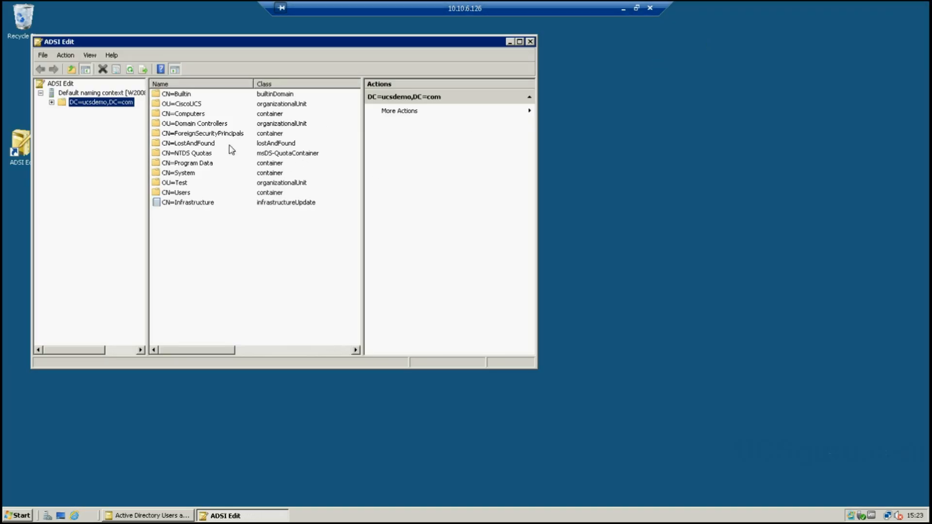
{"action": "left_click", "coordinate": [52, 102]}
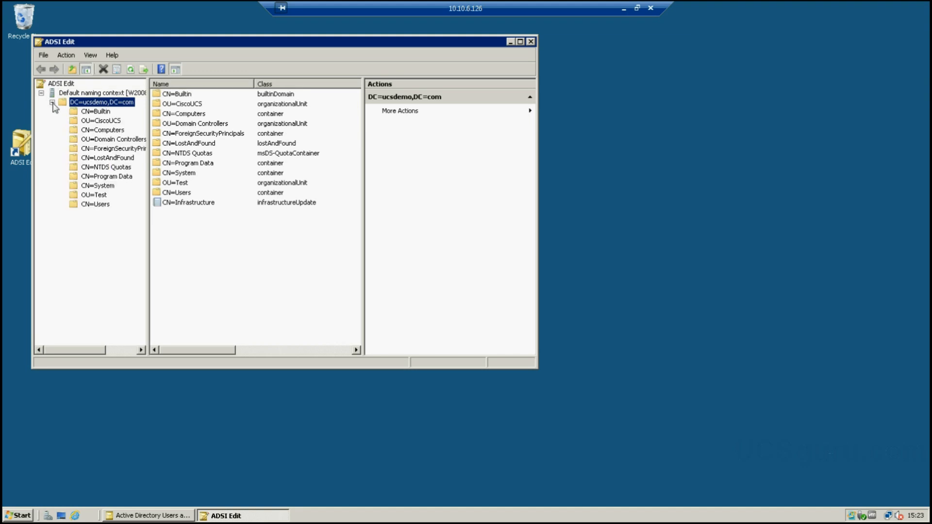
{"action": "left_click", "coordinate": [105, 122]}
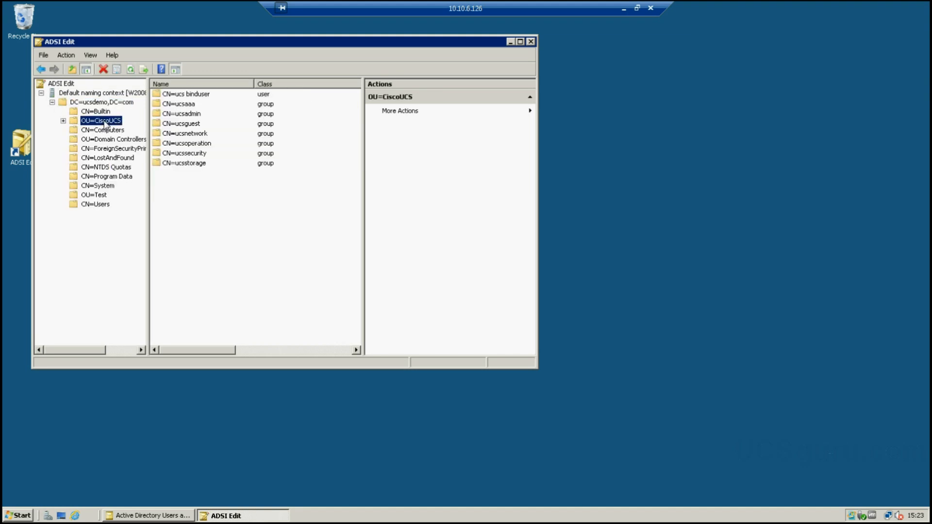
- Open the CiscoUCS OU's distinguishedName value and select OU=CiscoUCS,DC=ucsdemo,DC=com for copying
{"action": "right_click", "coordinate": [105, 124]}
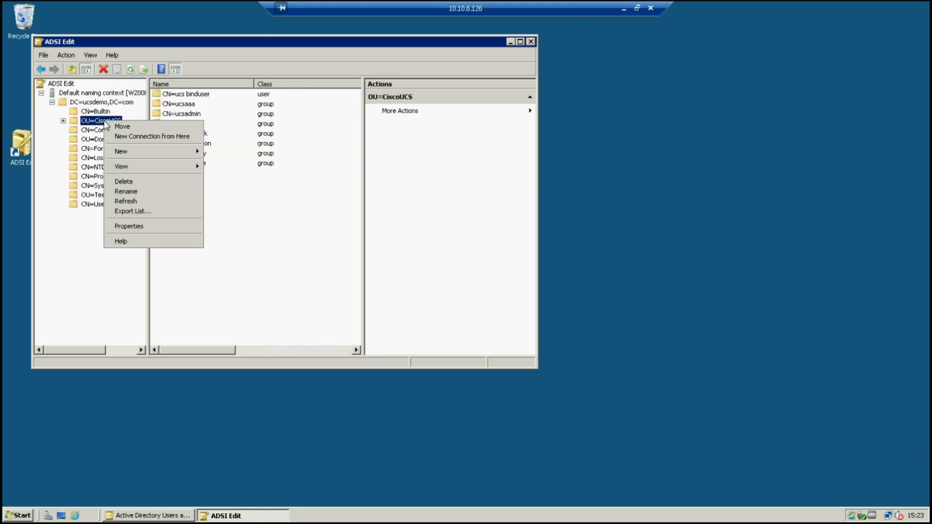
{"action": "left_click", "coordinate": [143, 227]}
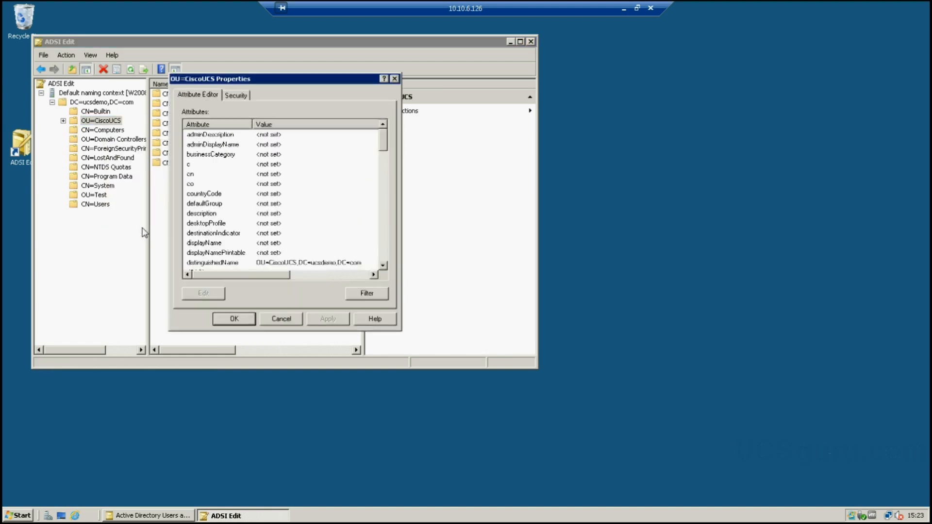
{"action": "left_click", "coordinate": [383, 265]}
{"action": "left_click", "coordinate": [383, 265]}
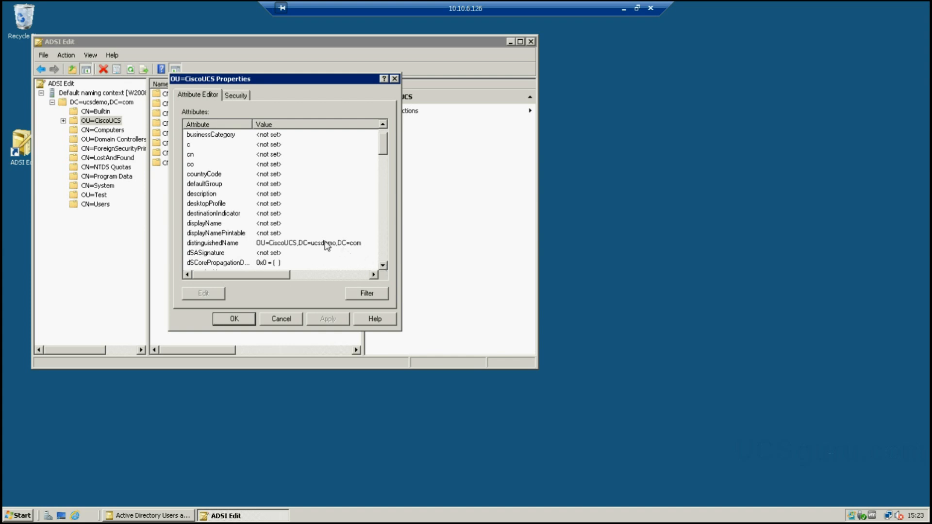
{"action": "double_click", "coordinate": [341, 245]}
{"action": "left_click_drag", "start_coordinate": [291, 214], "coordinate": [177, 215]}
{"action": "key", "text": "ctrl+c"}
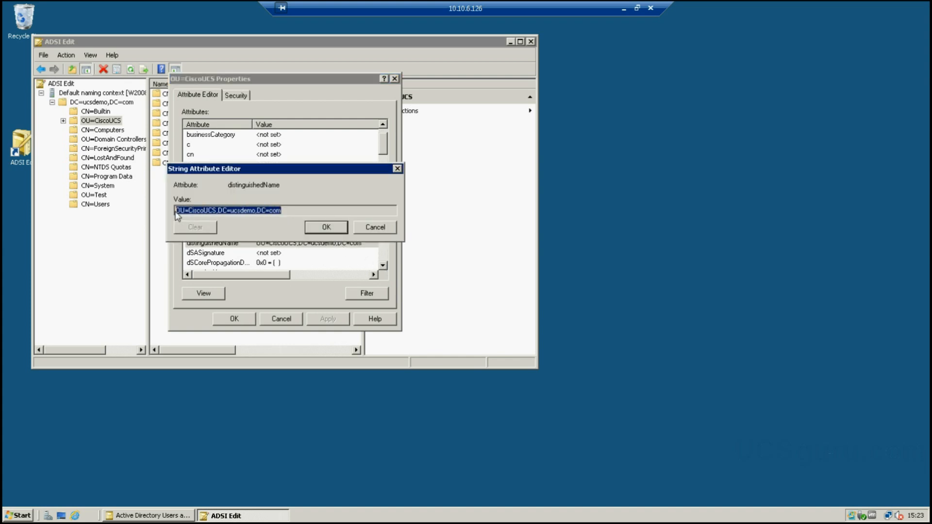
- Paste the OU's DN into a new Notepad note, then cancel both ADSI Edit dialogs
{"action": "left_click", "coordinate": [18, 515]}
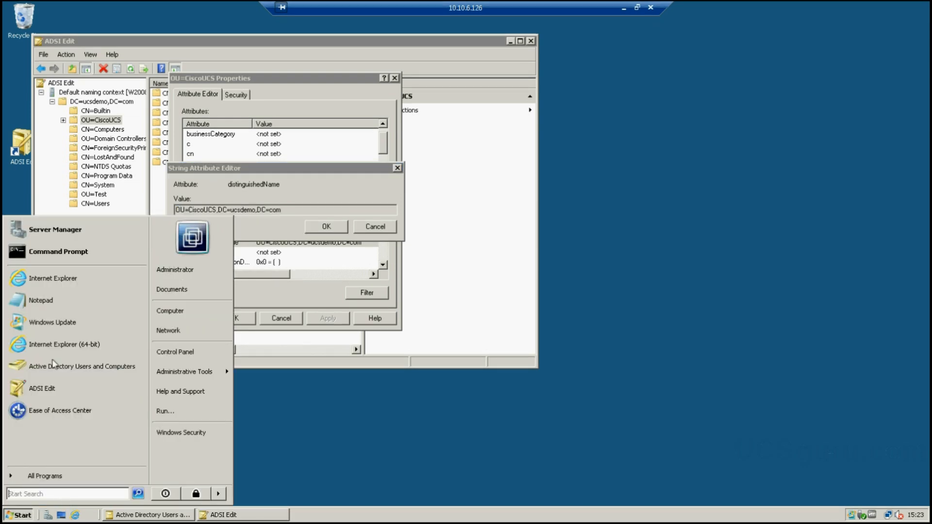
{"action": "left_click", "coordinate": [42, 293]}
{"action": "key", "text": "ctrl+v"}
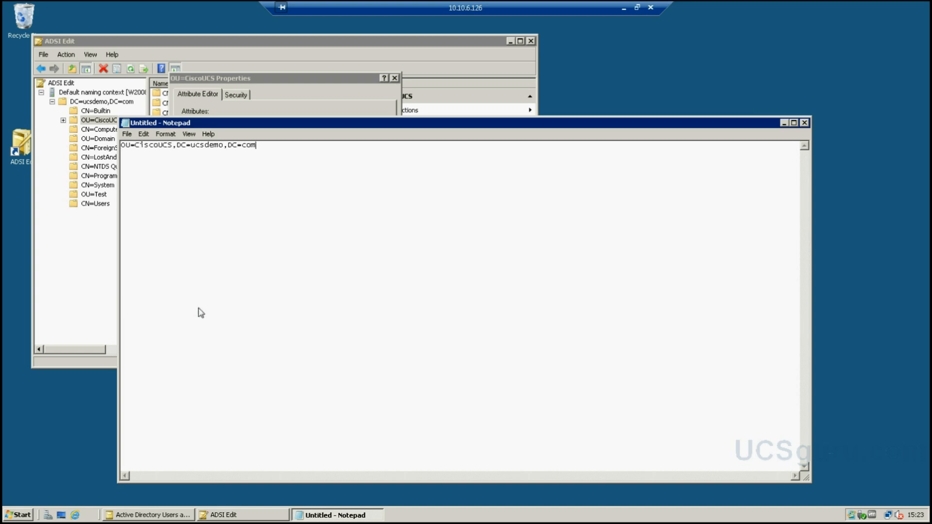
{"action": "left_click", "coordinate": [122, 151]}
{"action": "key", "text": "Return"}
{"action": "key", "text": "Return"}
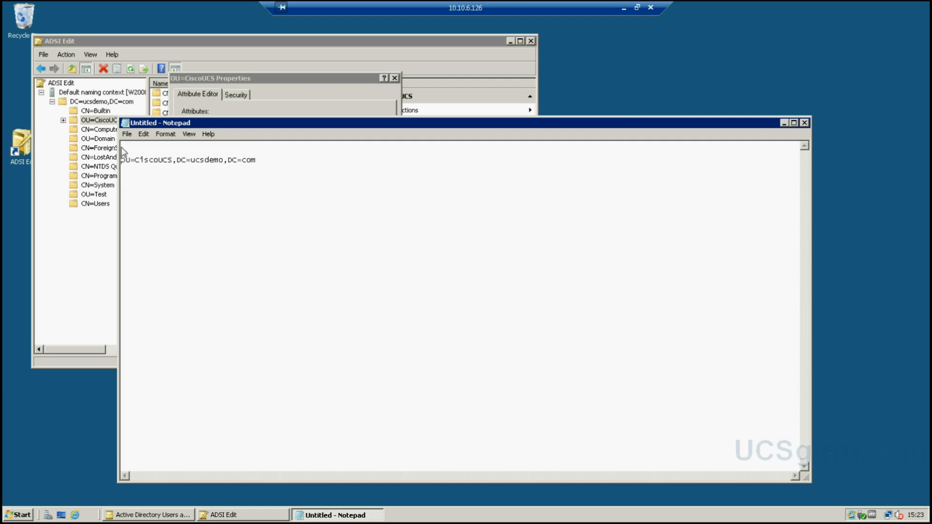
{"action": "left_click", "coordinate": [298, 162]}
{"action": "left_click", "coordinate": [783, 123]}
{"action": "left_click", "coordinate": [360, 228]}
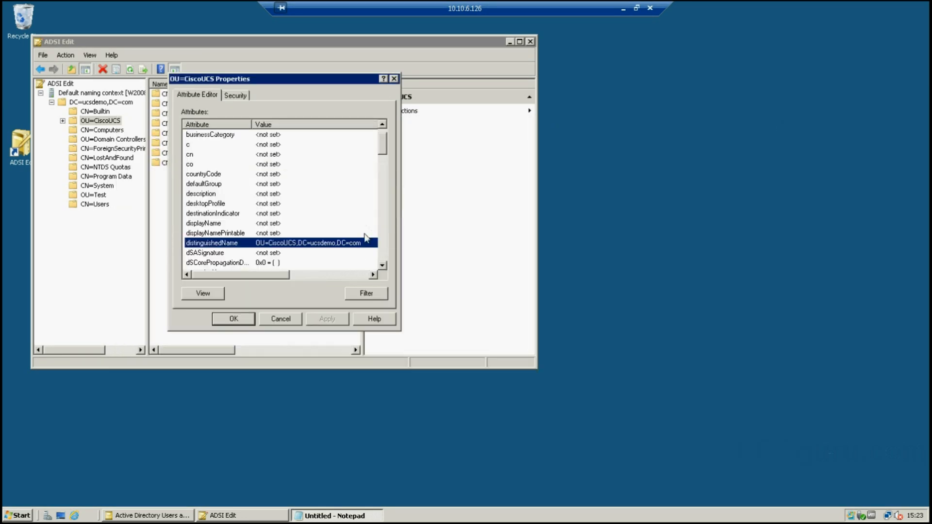
{"action": "left_click", "coordinate": [296, 324]}
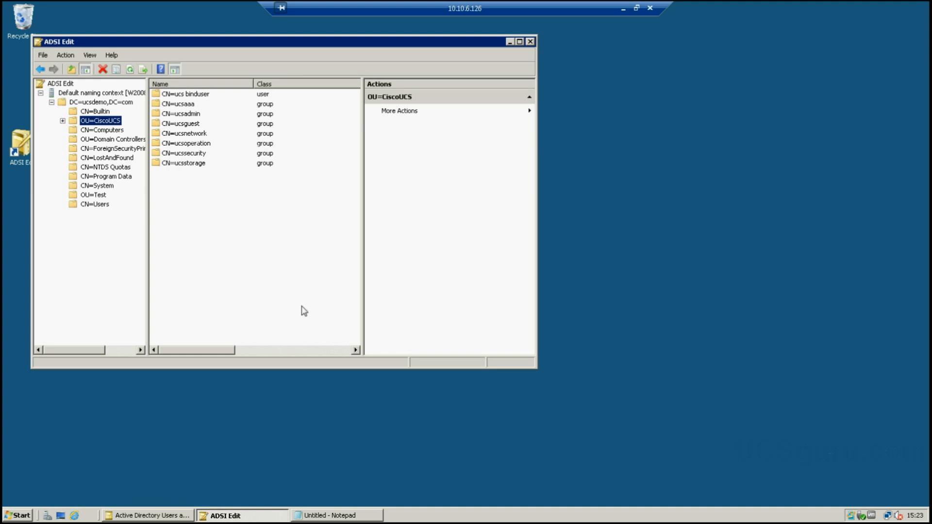
- Copy the ucsaaa group's distinguished name into Notepad as a new line
{"action": "left_click", "coordinate": [183, 108]}
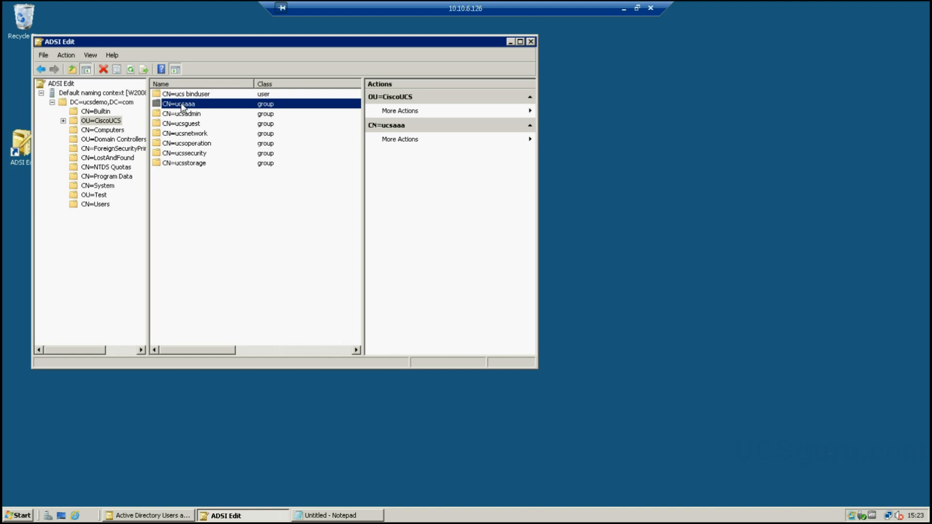
{"action": "right_click", "coordinate": [183, 108]}
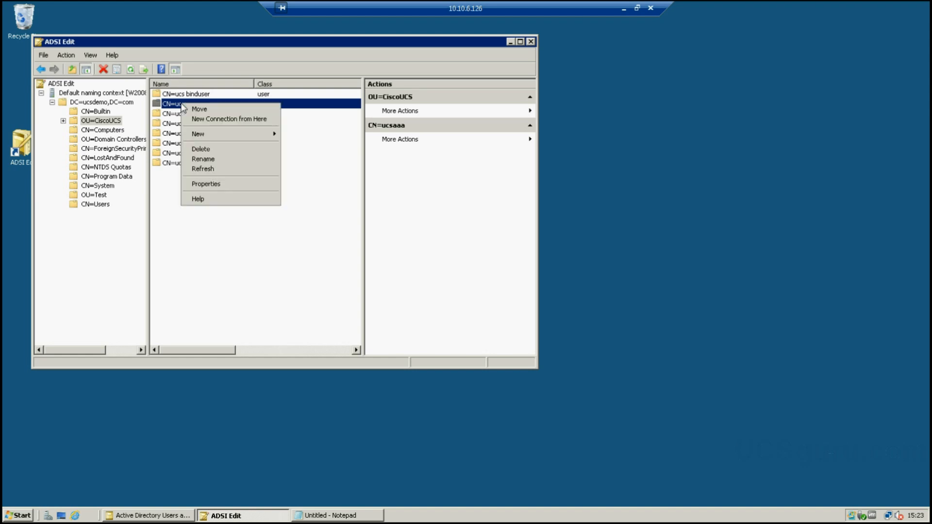
{"action": "left_click", "coordinate": [197, 184]}
{"action": "left_click", "coordinate": [272, 245]}
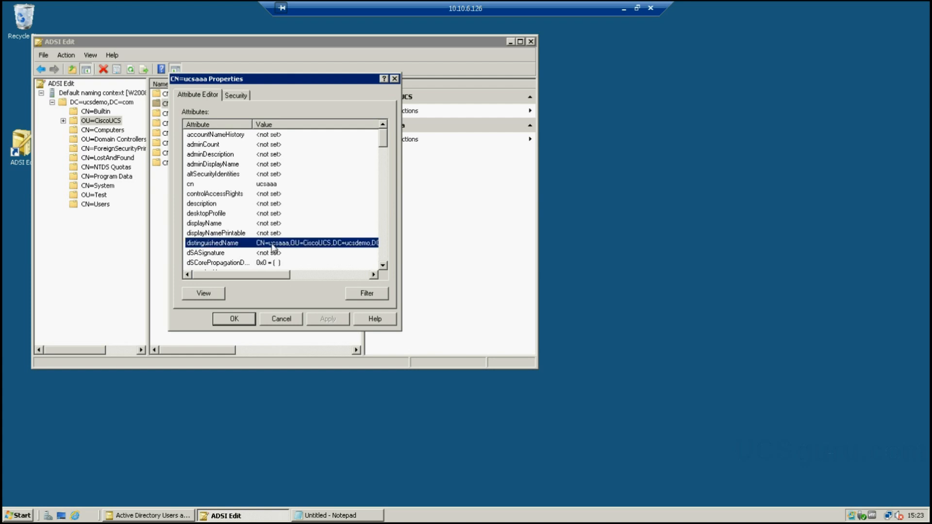
{"action": "double_click", "coordinate": [273, 246]}
{"action": "left_click_drag", "start_coordinate": [317, 212], "coordinate": [178, 220]}
{"action": "key", "text": "ctrl+c"}
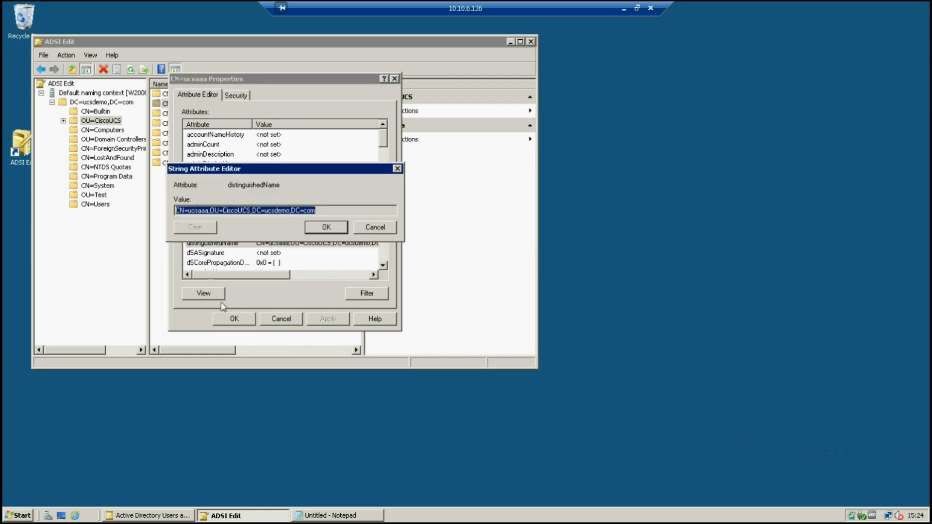
{"action": "left_click", "coordinate": [321, 519]}
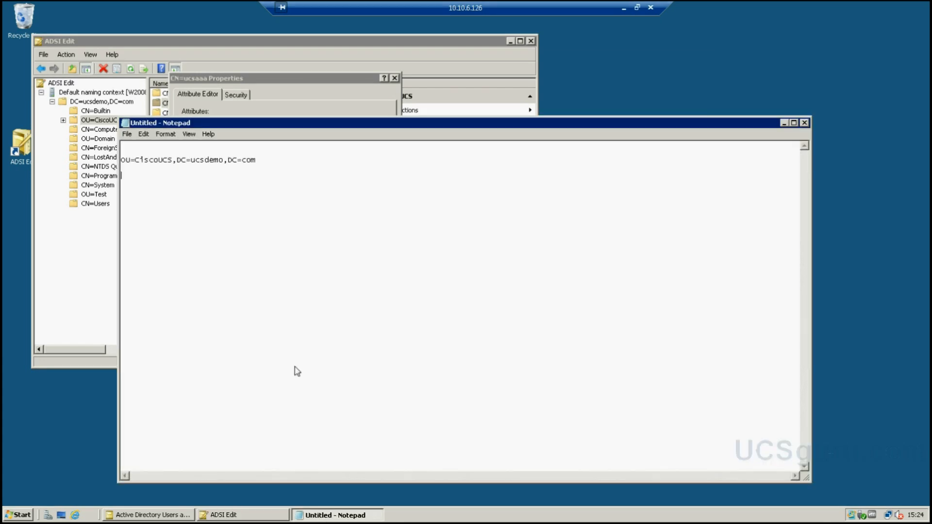
{"action": "key", "text": "ctrl+v"}
{"action": "key", "text": "Return"}
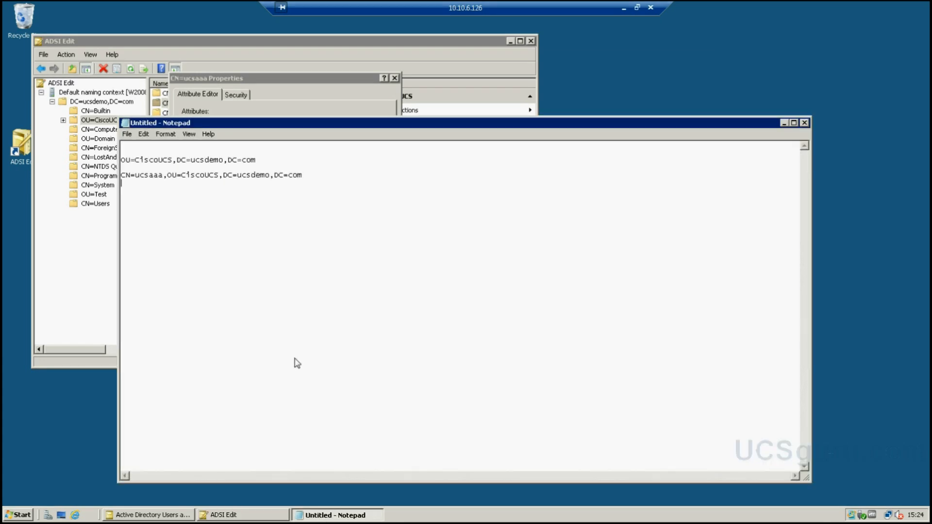
{"action": "left_click", "coordinate": [291, 94]}
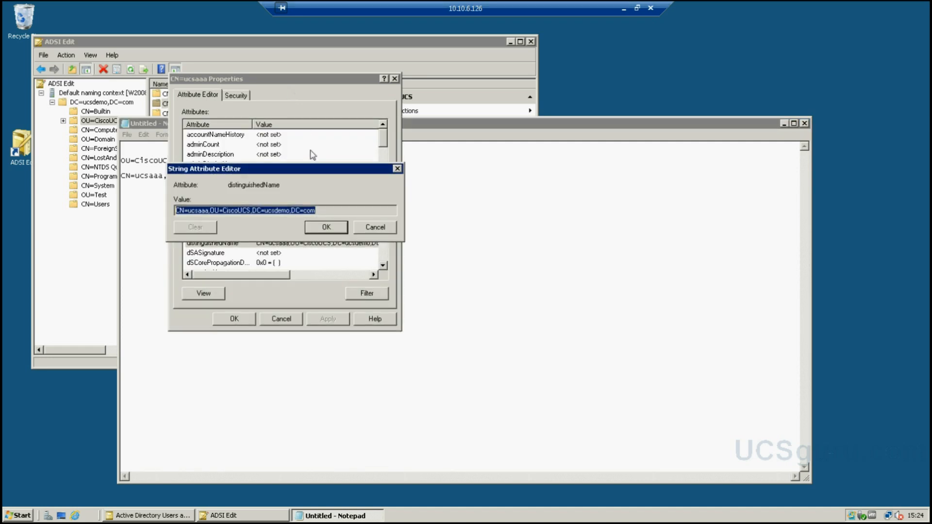
{"action": "left_click", "coordinate": [360, 227]}
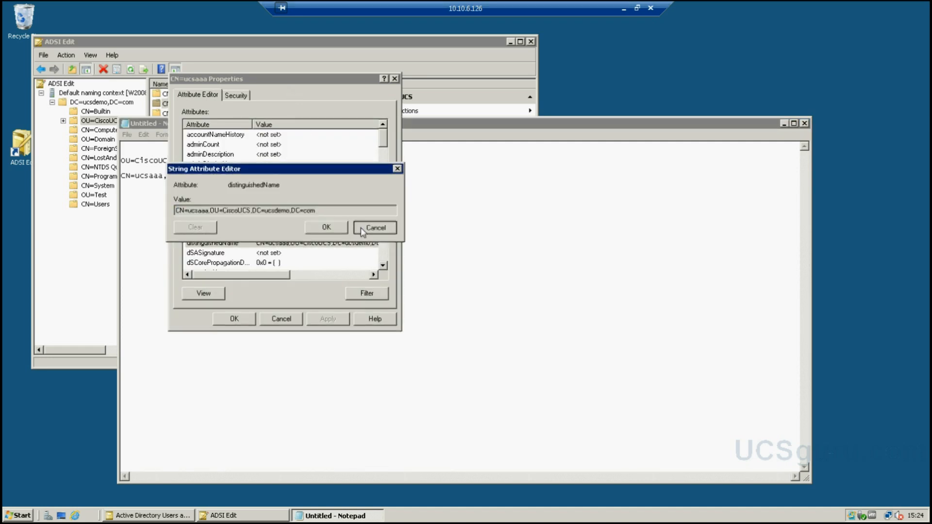
{"action": "left_click", "coordinate": [287, 319]}
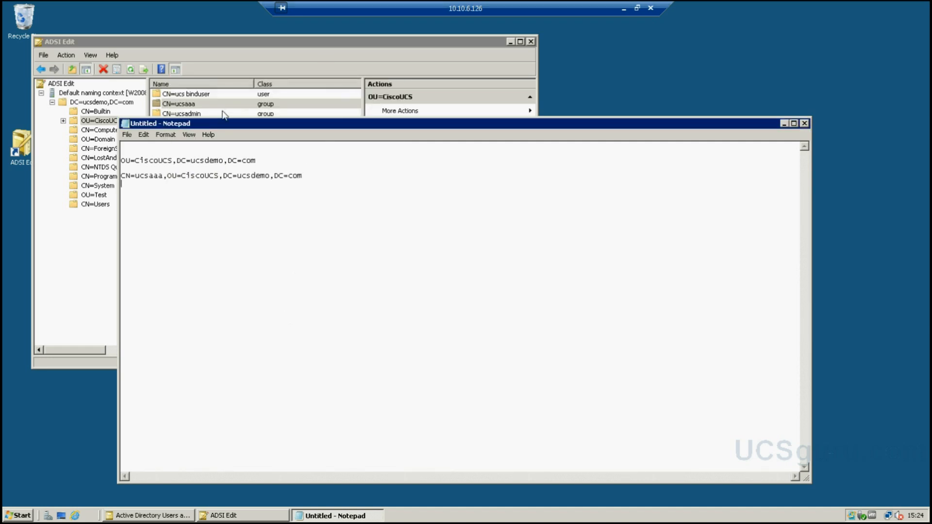
- Copy the ucsadmin group's distinguished name into the Notepad list
{"action": "left_click", "coordinate": [232, 43]}
{"action": "left_click", "coordinate": [197, 115]}
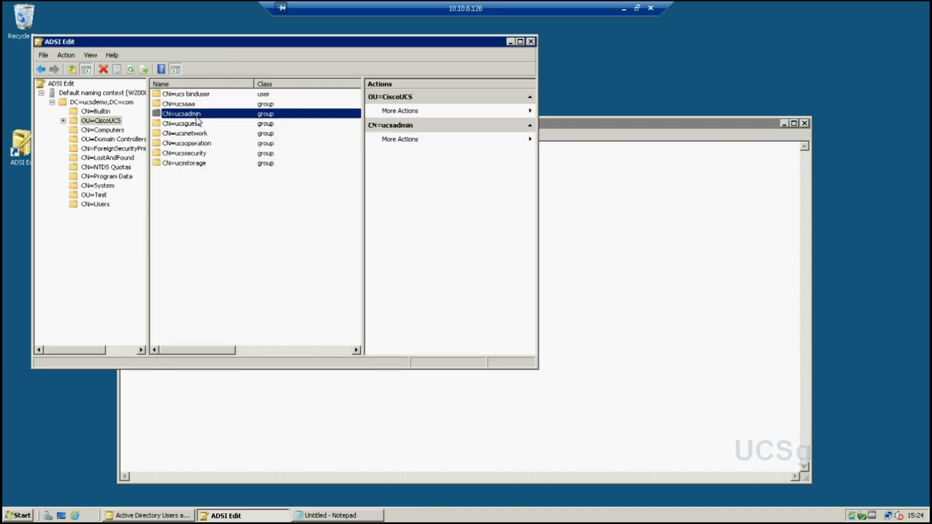
{"action": "double_click", "coordinate": [196, 116]}
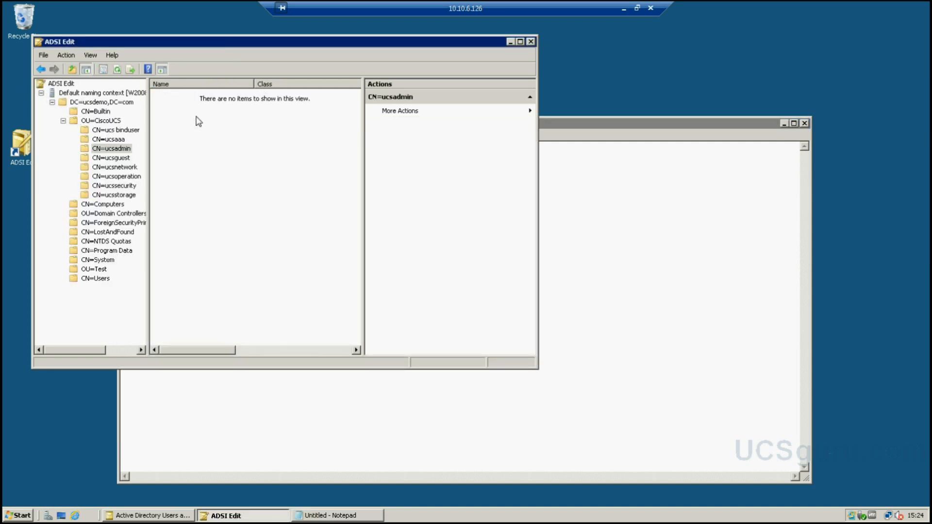
{"action": "right_click", "coordinate": [120, 152]}
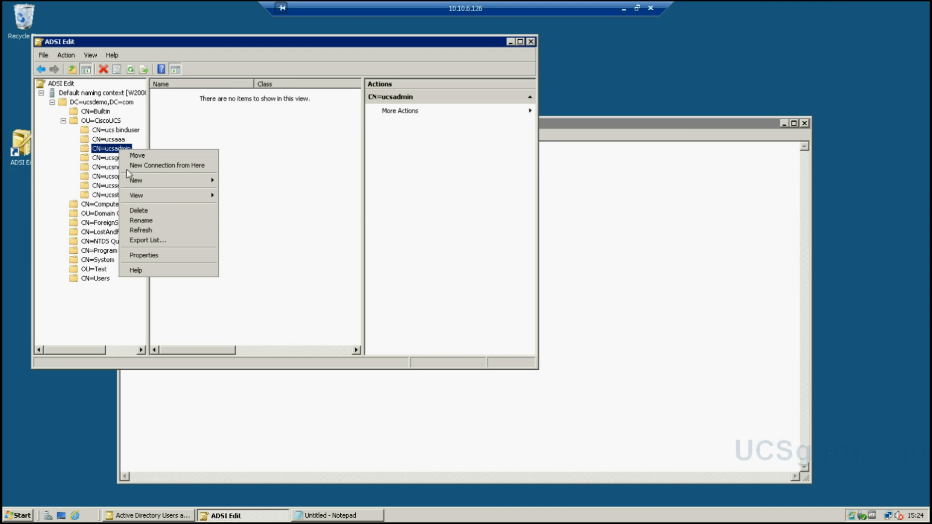
{"action": "left_click", "coordinate": [147, 256]}
{"action": "double_click", "coordinate": [274, 244]}
{"action": "key", "text": "ctrl+c"}
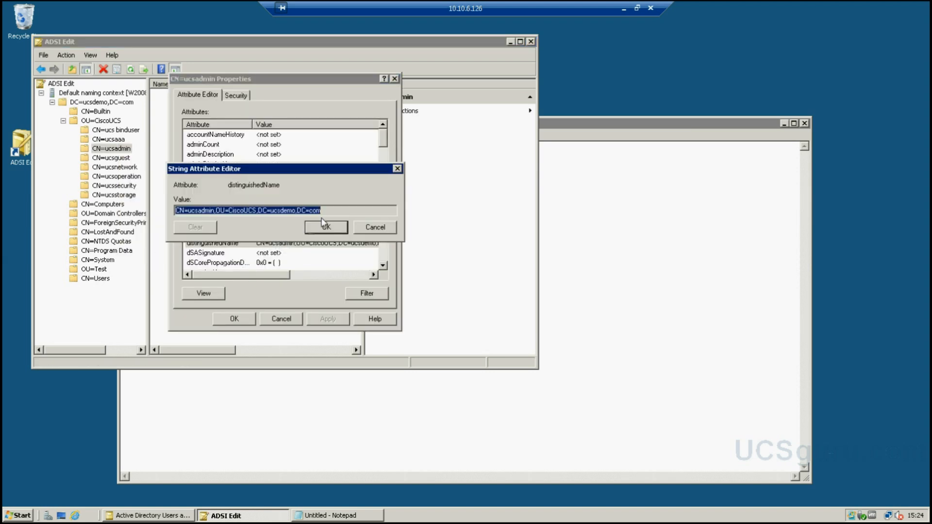
{"action": "left_click", "coordinate": [600, 358]}
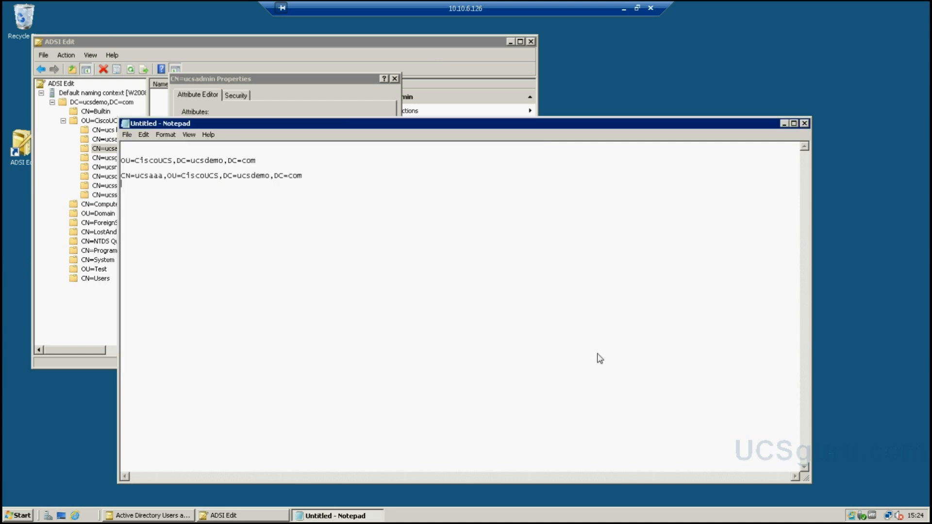
{"action": "key", "text": "ctrl+v"}
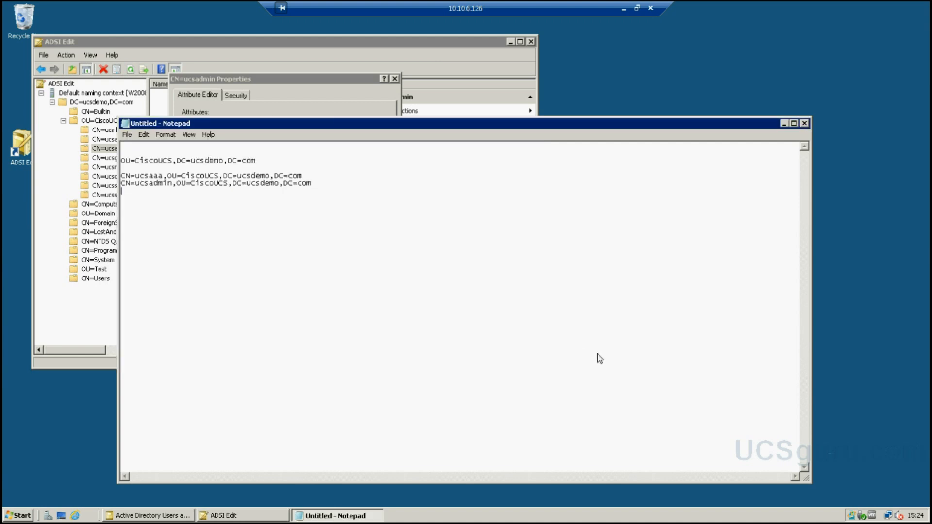
{"action": "left_click", "coordinate": [337, 98]}
{"action": "left_click", "coordinate": [376, 233]}
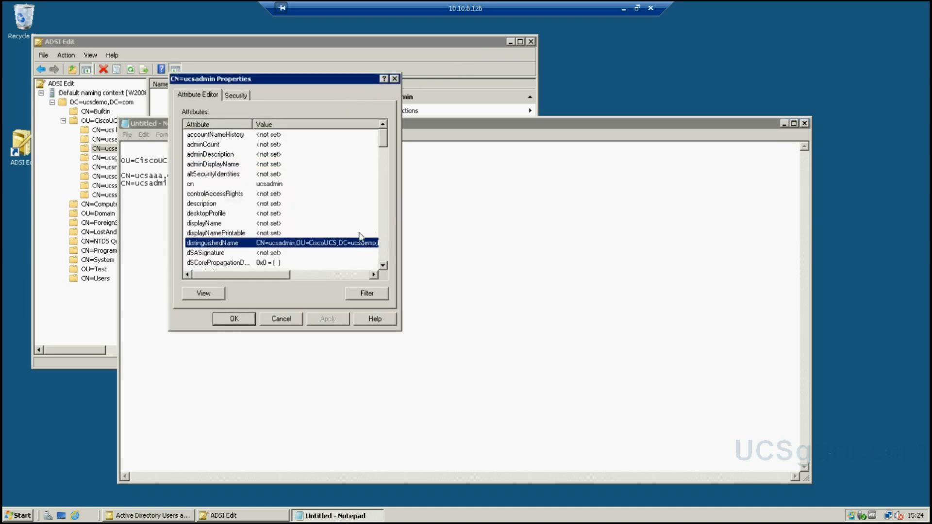
{"action": "left_click", "coordinate": [284, 322]}
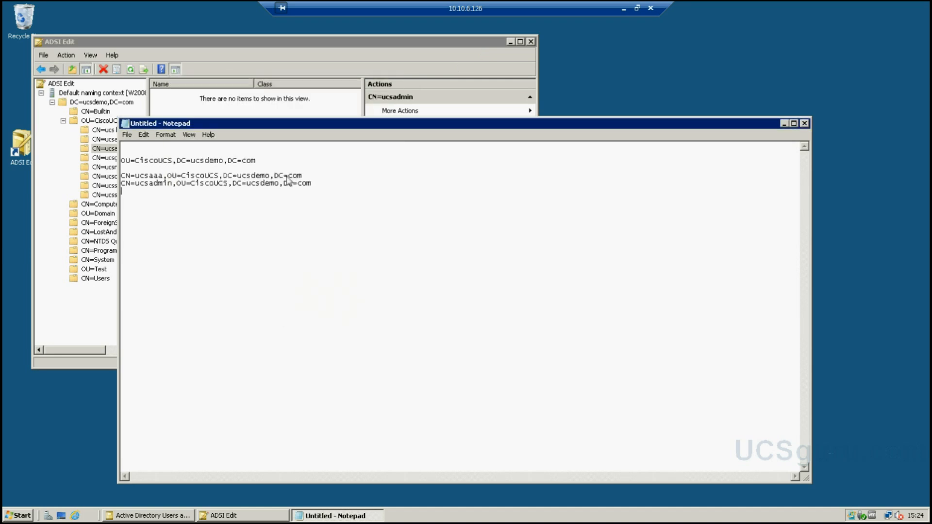
- Copy the ucsguest group's distinguished name into the Notepad list
{"action": "left_click", "coordinate": [252, 63]}
{"action": "right_click", "coordinate": [111, 158]}
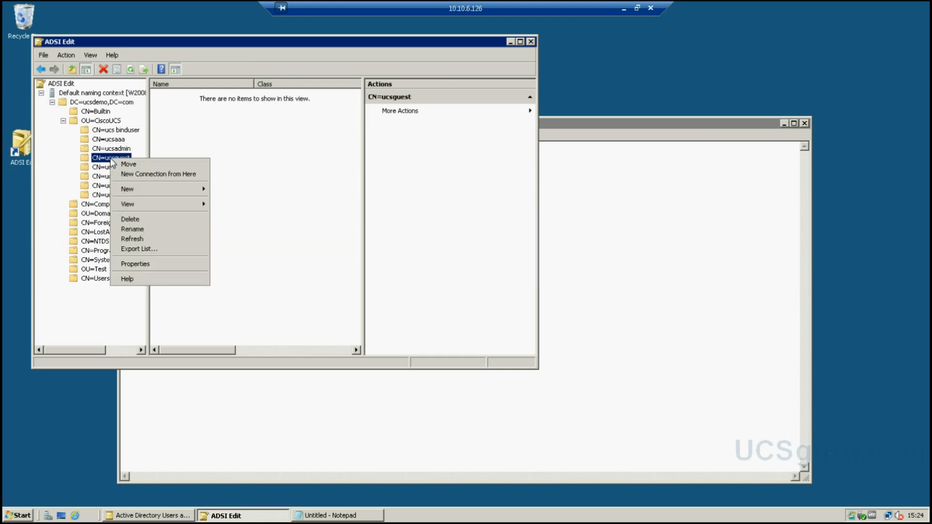
{"action": "left_click", "coordinate": [139, 263]}
{"action": "double_click", "coordinate": [290, 243]}
{"action": "key", "text": "ctrl+c"}
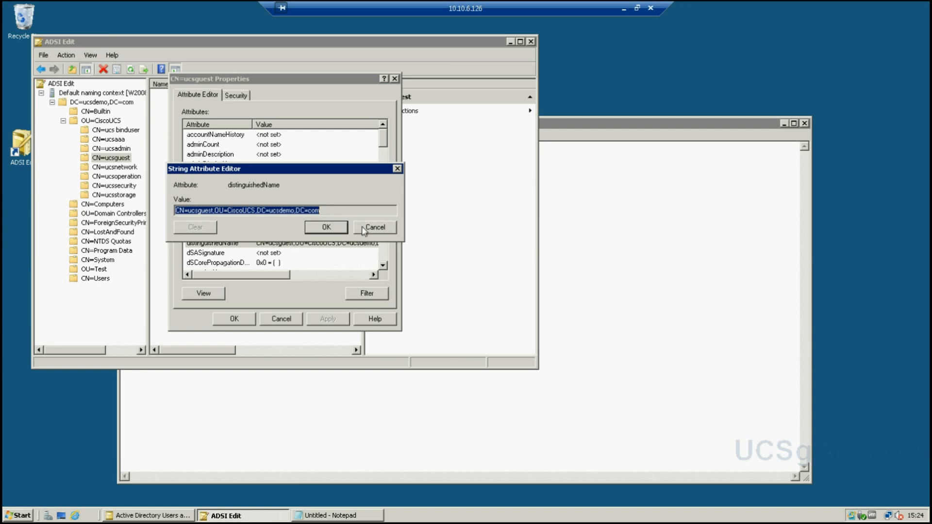
{"action": "left_click", "coordinate": [375, 227]}
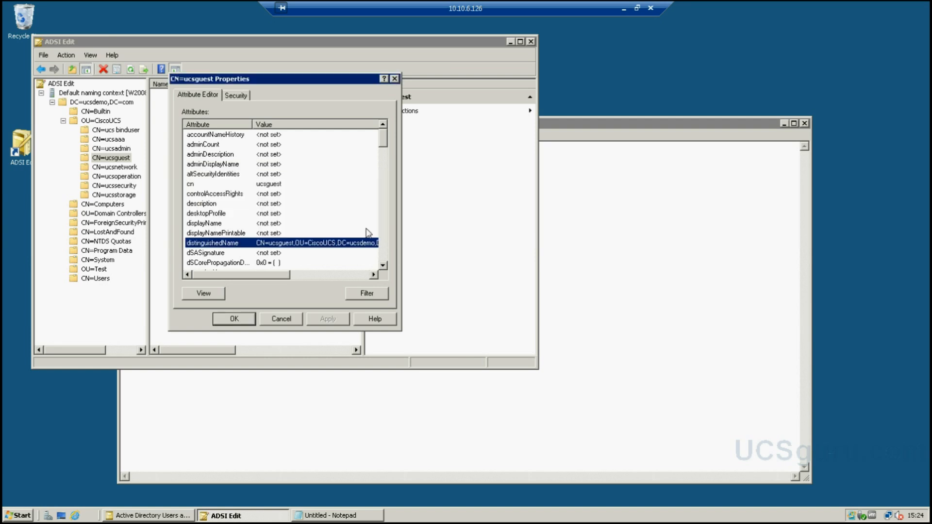
{"action": "left_click", "coordinate": [287, 321]}
{"action": "left_click", "coordinate": [364, 421]}
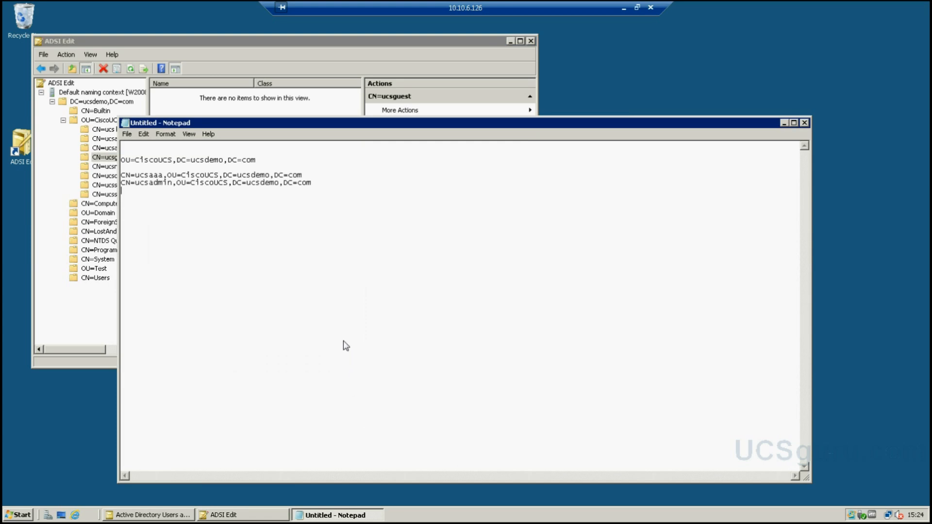
{"action": "key", "text": "ctrl+v"}
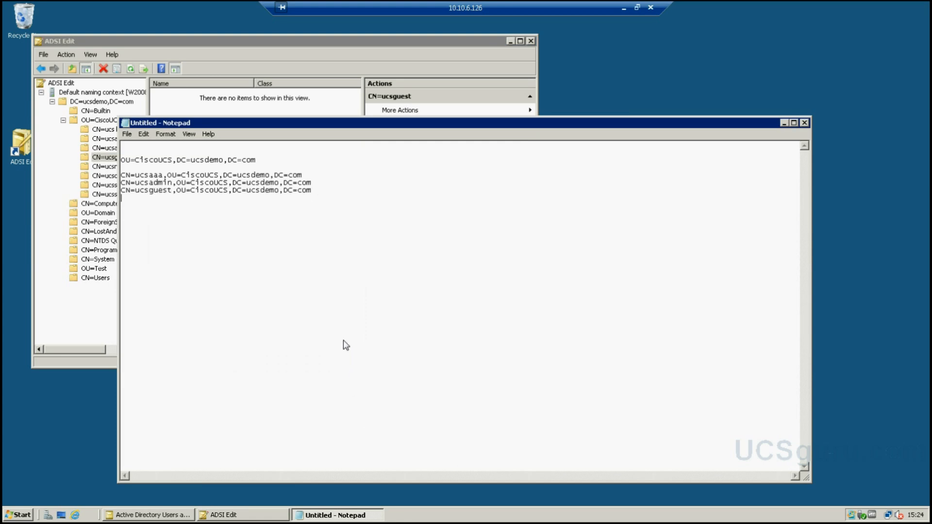
- Copy the ucsnetwork group's distinguished name into the Notepad list
{"action": "left_click", "coordinate": [194, 90]}
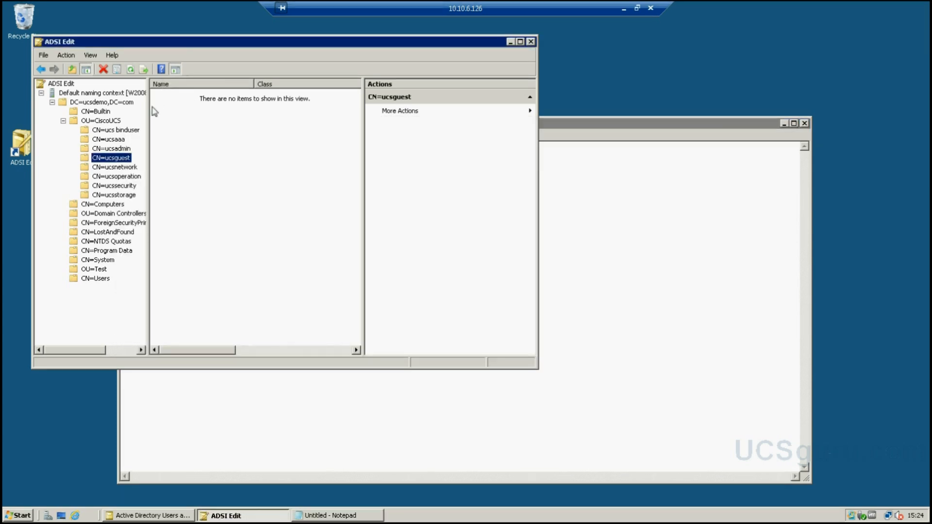
{"action": "left_click", "coordinate": [123, 167]}
{"action": "right_click", "coordinate": [125, 167]}
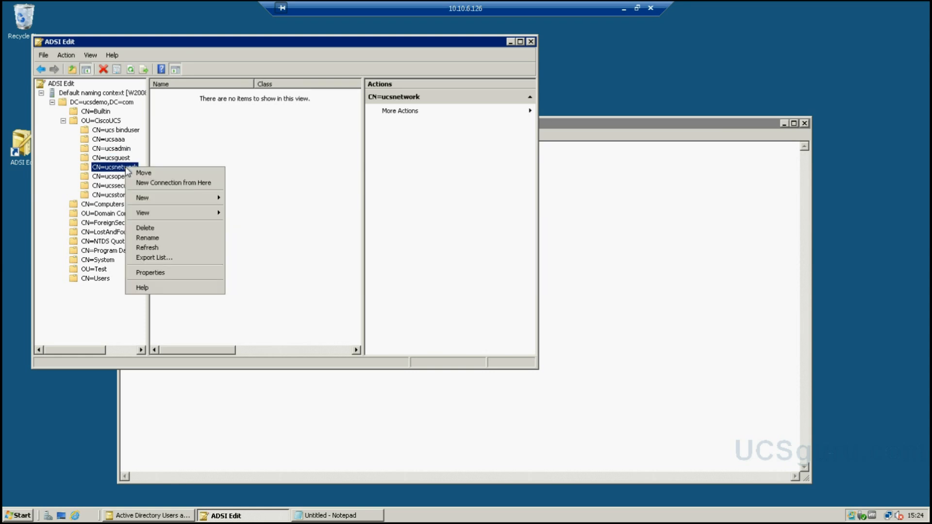
{"action": "left_click", "coordinate": [151, 272]}
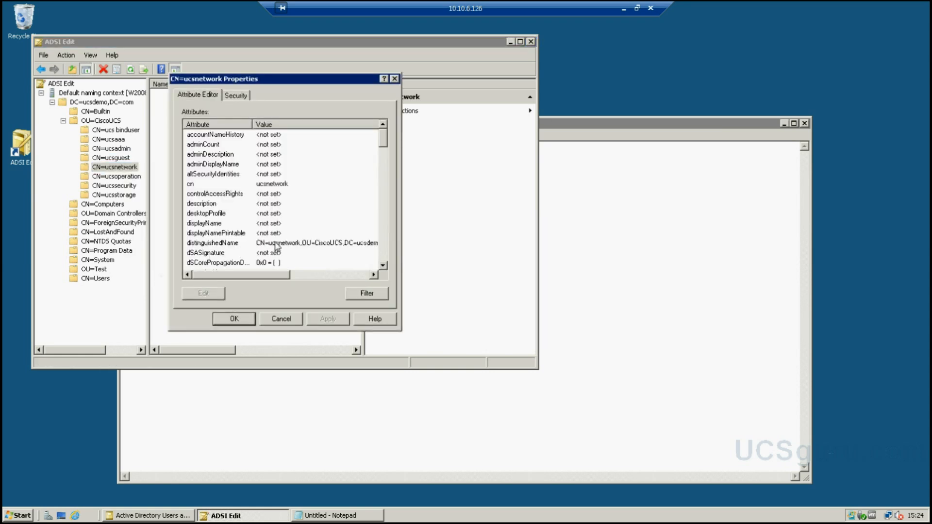
{"action": "double_click", "coordinate": [275, 243]}
{"action": "left_click_drag", "start_coordinate": [334, 209], "coordinate": [174, 216]}
{"action": "key", "text": "ctrl+c"}
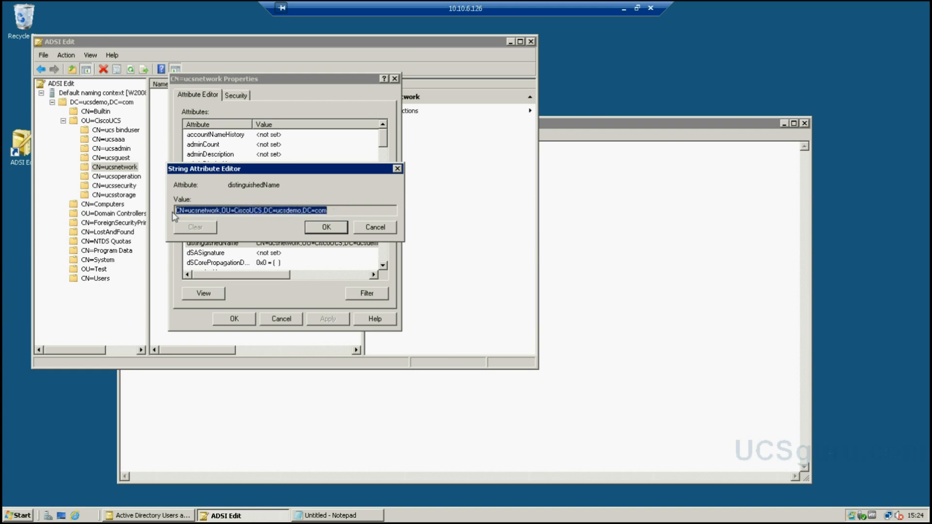
{"action": "left_click", "coordinate": [615, 344]}
{"action": "key", "text": "ctrl+v"}
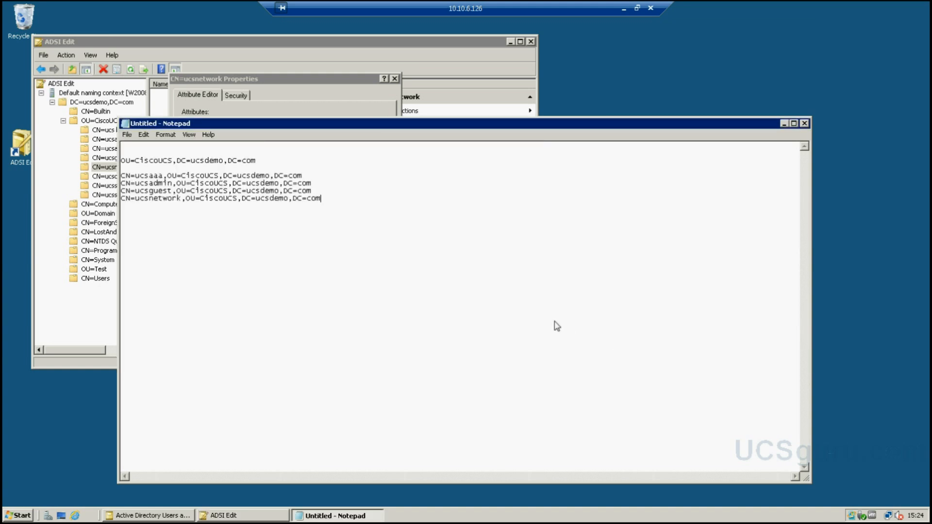
{"action": "left_click", "coordinate": [333, 101]}
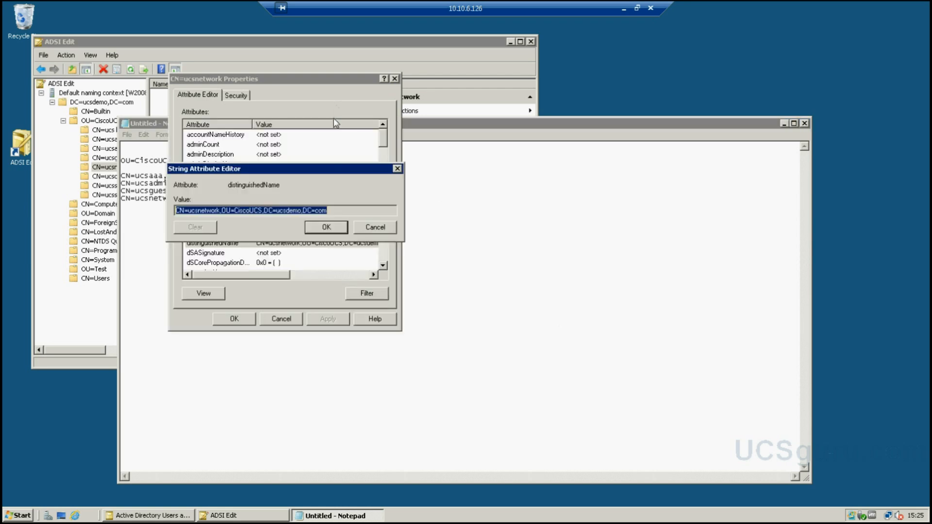
{"action": "left_click", "coordinate": [374, 227]}
{"action": "left_click", "coordinate": [282, 320]}
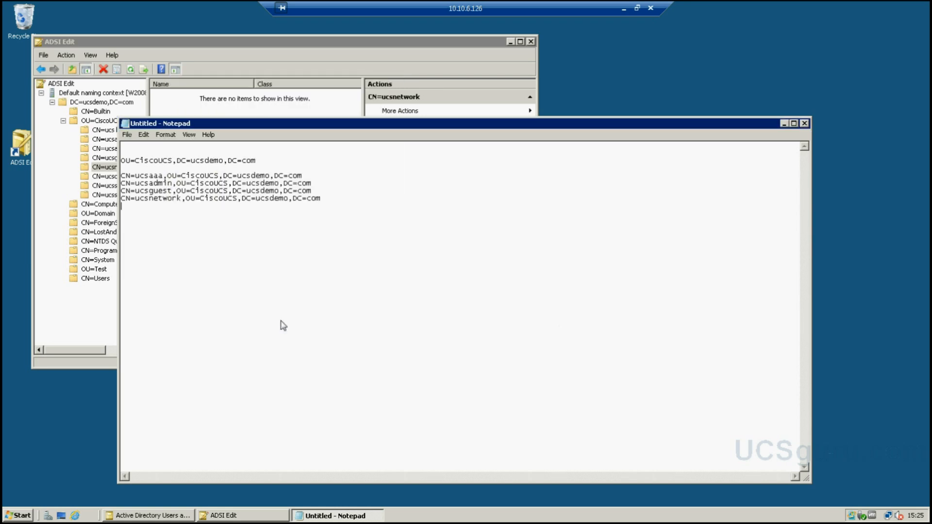
- Copy the ucsoperation group's distinguished name into the Notepad list
{"action": "left_click", "coordinate": [257, 45]}
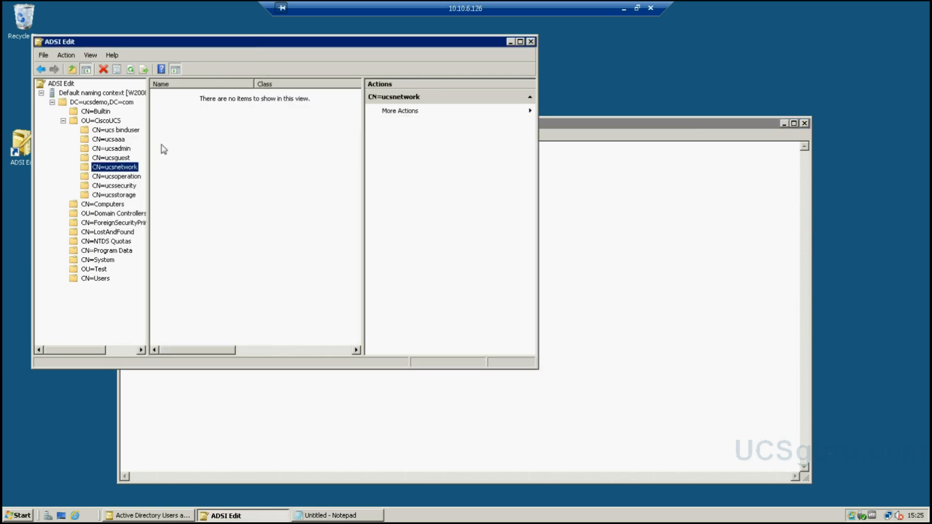
{"action": "left_click", "coordinate": [124, 177]}
{"action": "right_click", "coordinate": [124, 179]}
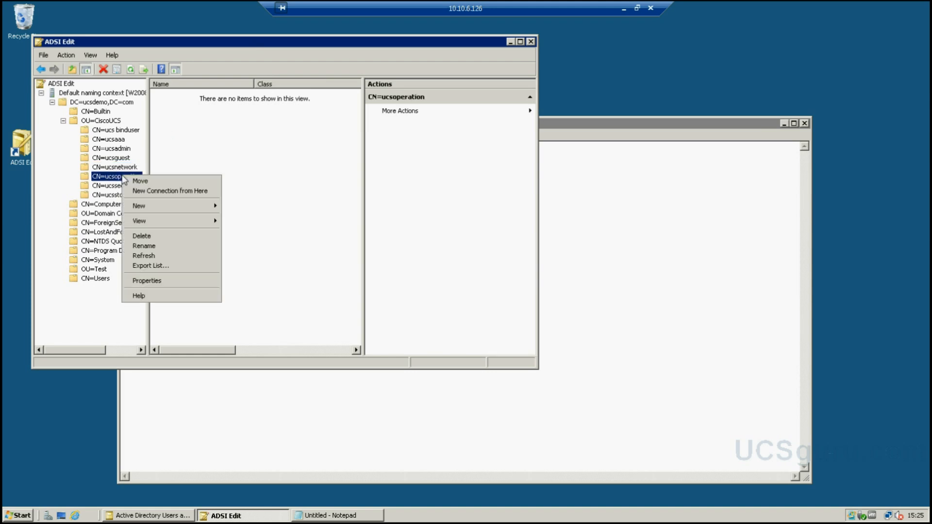
{"action": "left_click", "coordinate": [146, 281]}
{"action": "double_click", "coordinate": [311, 244]}
{"action": "key", "text": "ctrl+c"}
{"action": "left_click_drag", "start_coordinate": [331, 215], "coordinate": [177, 216]}
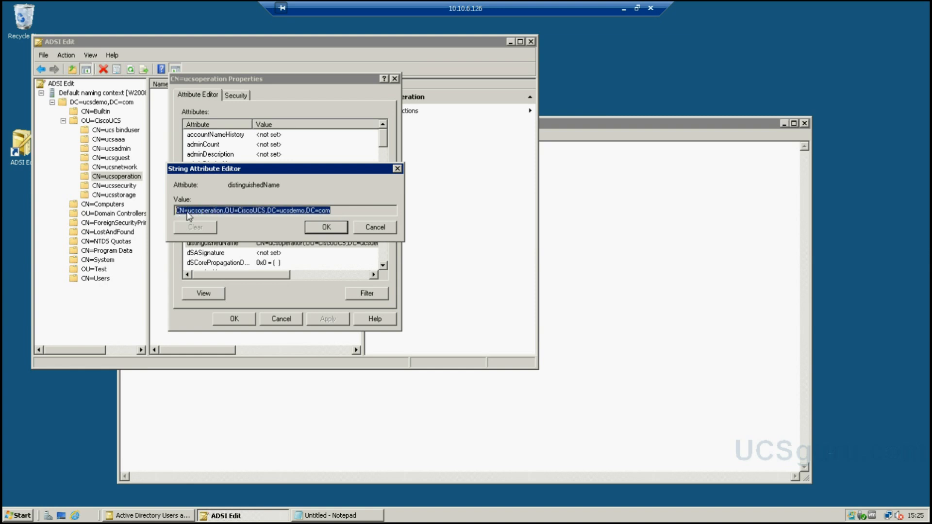
{"action": "left_click", "coordinate": [372, 229]}
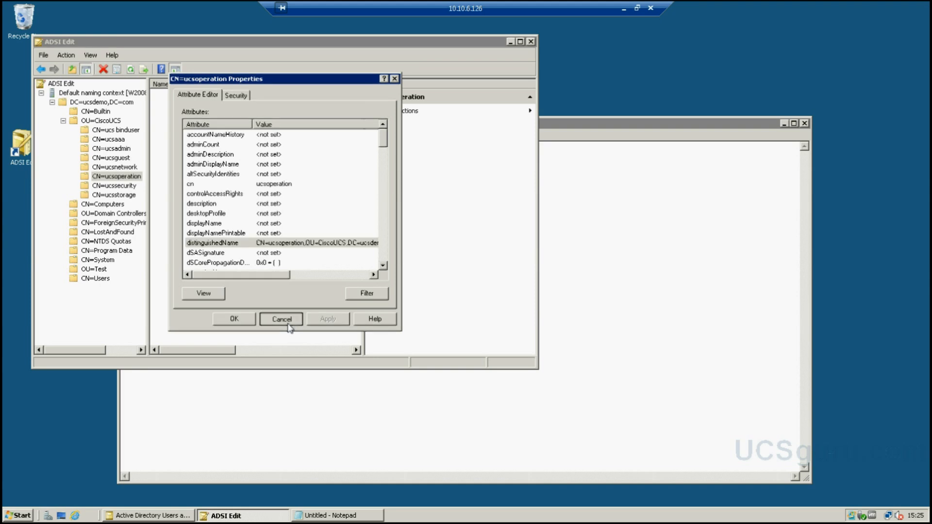
{"action": "left_click", "coordinate": [281, 318]}
{"action": "left_click", "coordinate": [601, 348]}
{"action": "key", "text": "ctrl+v"}
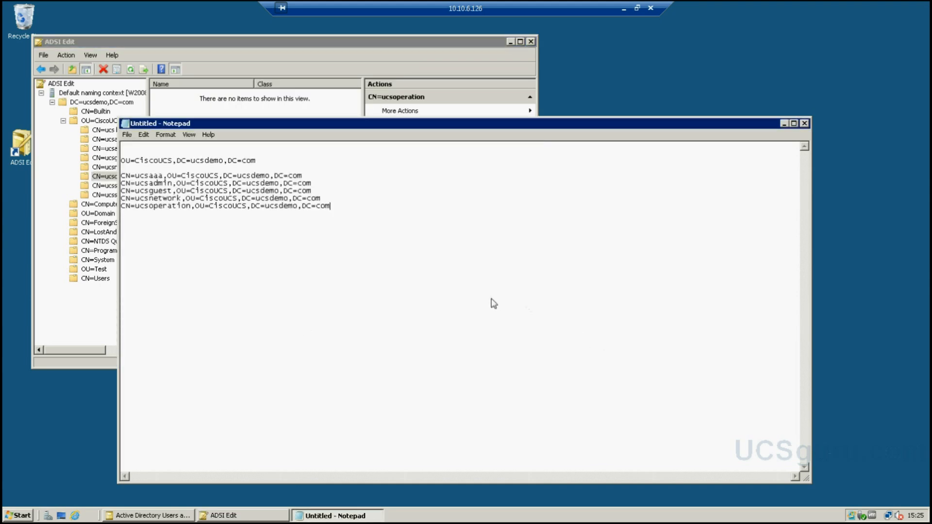
- Copy the ucssecurity group's distinguished name into the Notepad list
{"action": "left_click", "coordinate": [290, 46]}
{"action": "left_click", "coordinate": [130, 186]}
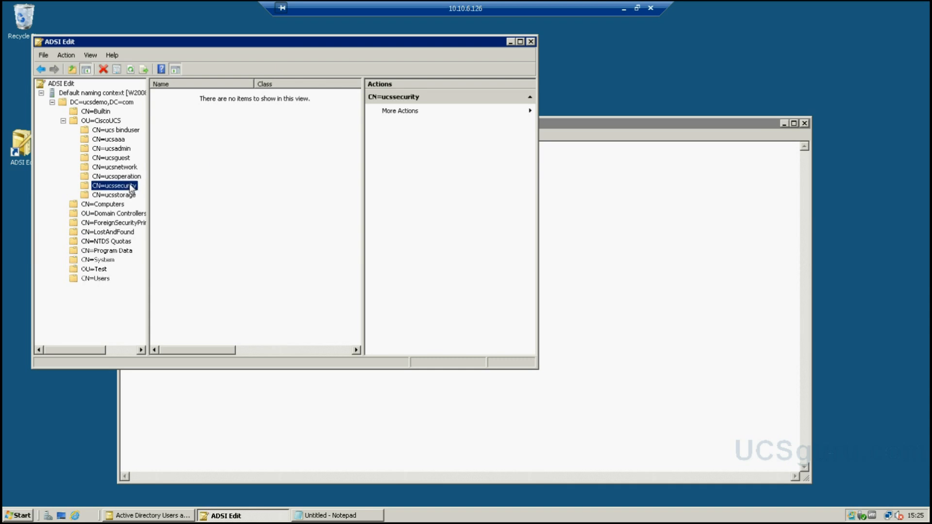
{"action": "right_click", "coordinate": [130, 188]}
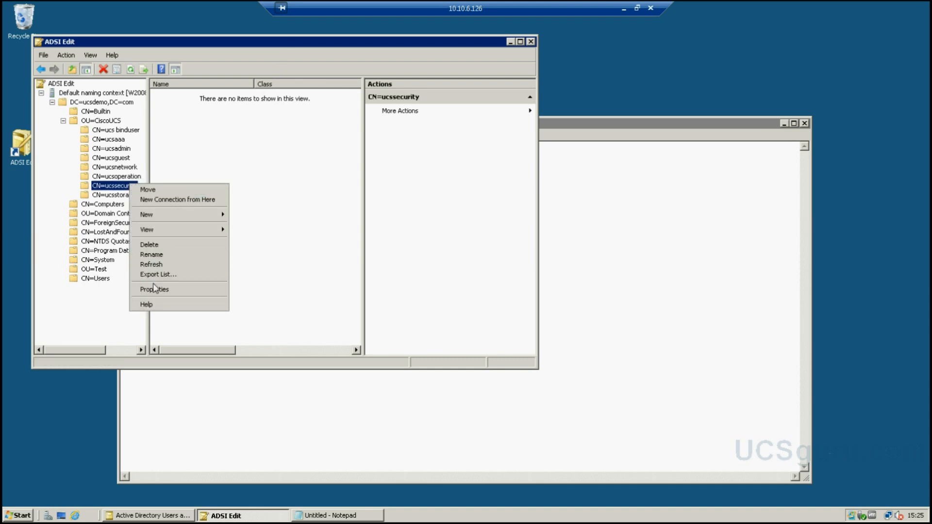
{"action": "left_click", "coordinate": [155, 290]}
{"action": "left_click", "coordinate": [235, 244]}
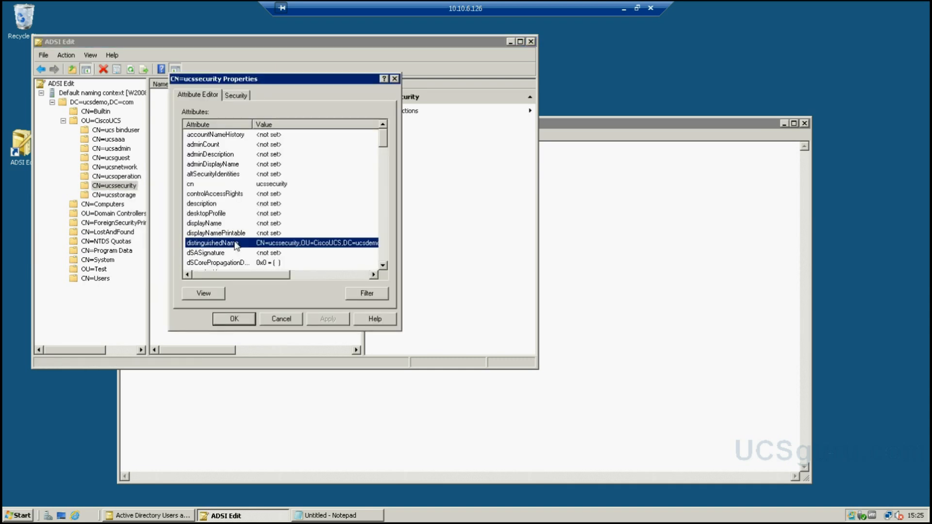
{"action": "double_click", "coordinate": [236, 245]}
{"action": "left_click_drag", "start_coordinate": [334, 210], "coordinate": [176, 217]}
{"action": "key", "text": "ctrl+c"}
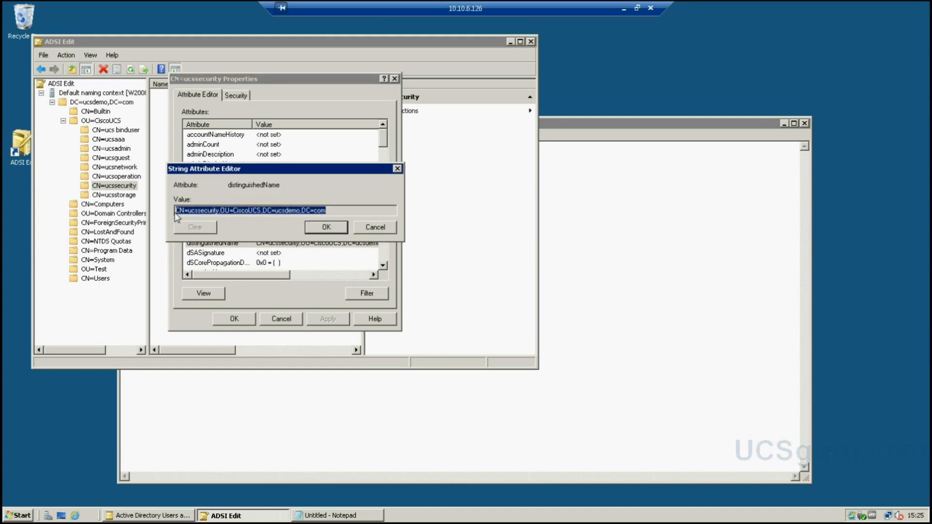
{"action": "left_click", "coordinate": [389, 229]}
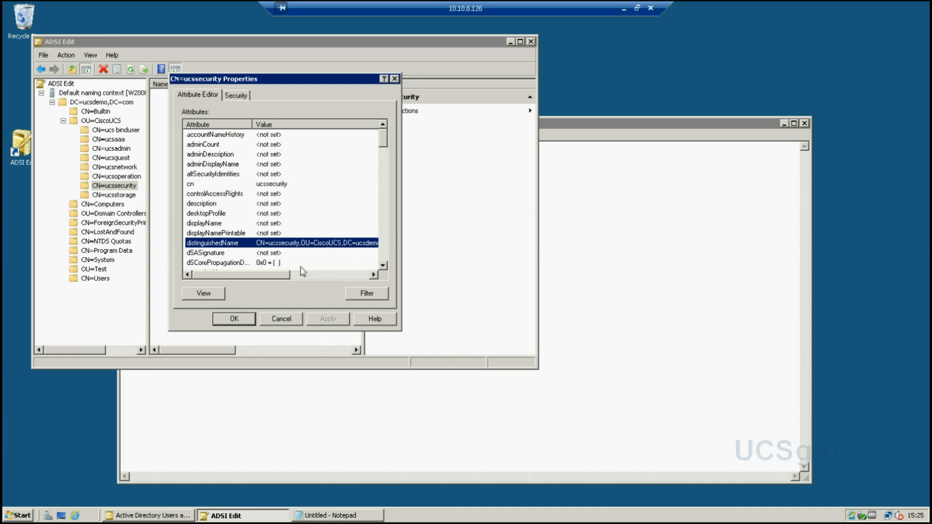
{"action": "left_click", "coordinate": [286, 318]}
{"action": "left_click", "coordinate": [309, 389]}
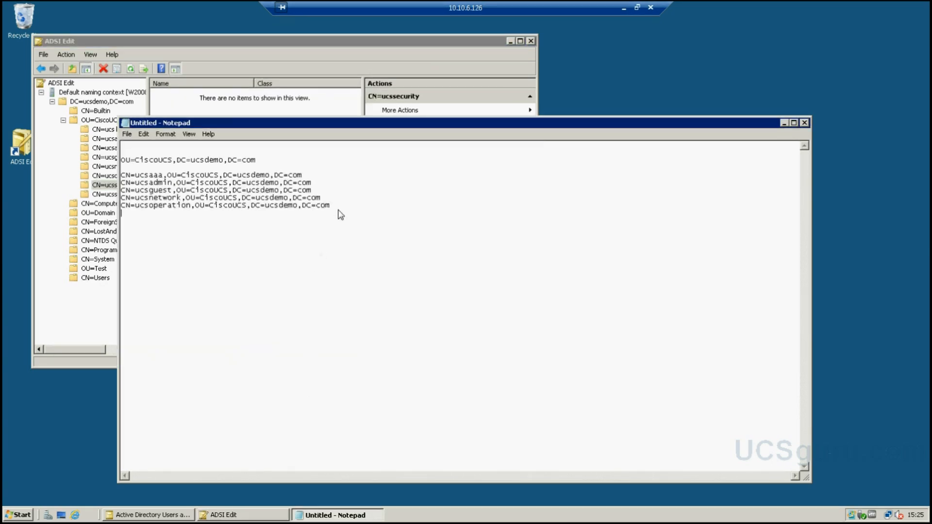
{"action": "key", "text": "ctrl+v"}
- Copy the ucsstorage group's distinguished name into the Notepad list
{"action": "left_click", "coordinate": [257, 57]}
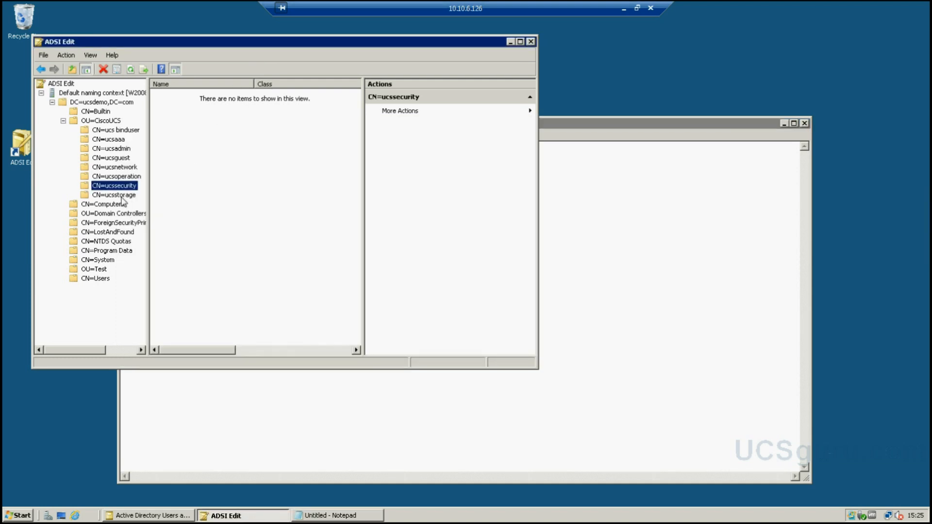
{"action": "left_click", "coordinate": [123, 196]}
{"action": "right_click", "coordinate": [123, 197]}
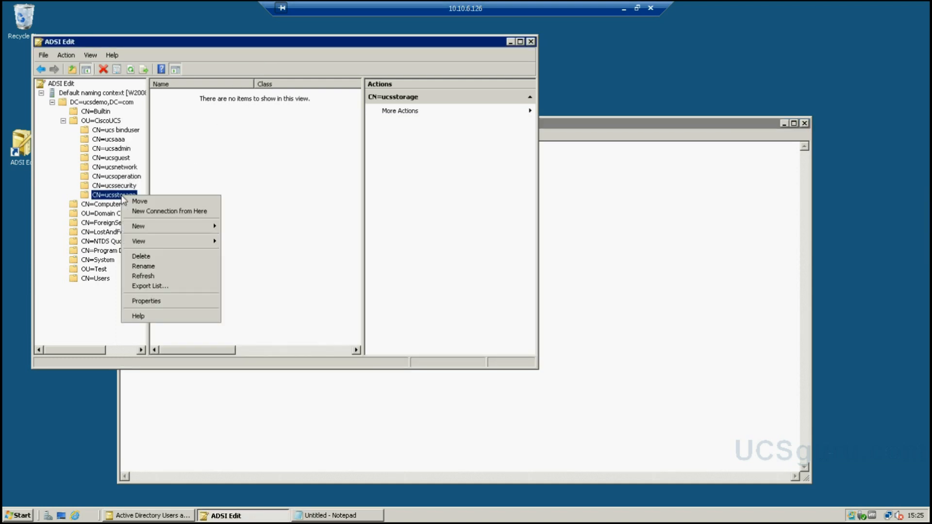
{"action": "left_click", "coordinate": [148, 302]}
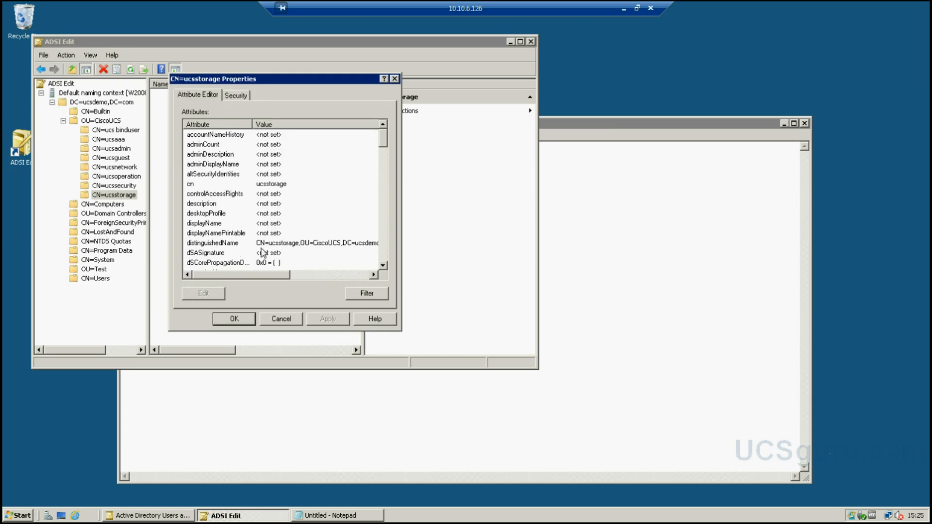
{"action": "double_click", "coordinate": [306, 244]}
{"action": "left_click_drag", "start_coordinate": [328, 211], "coordinate": [178, 214]}
{"action": "key", "text": "ctrl+c"}
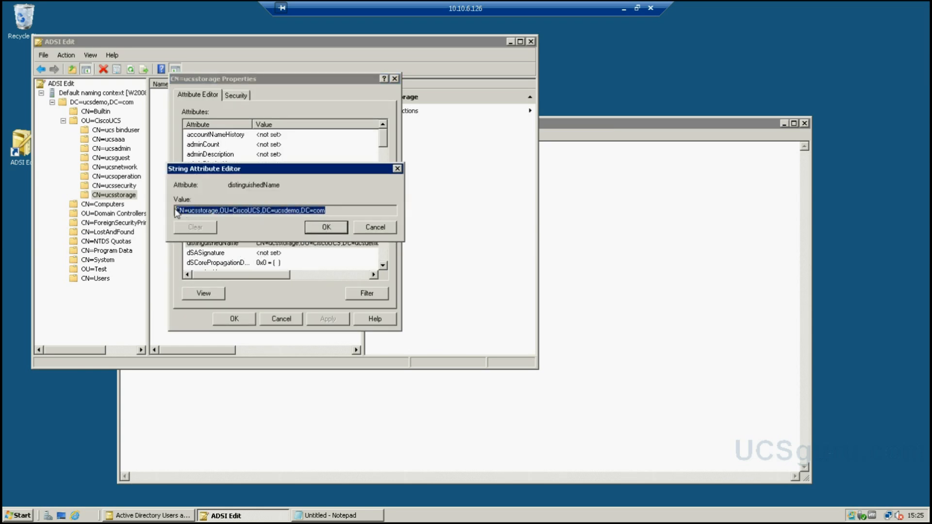
{"action": "left_click", "coordinate": [368, 228]}
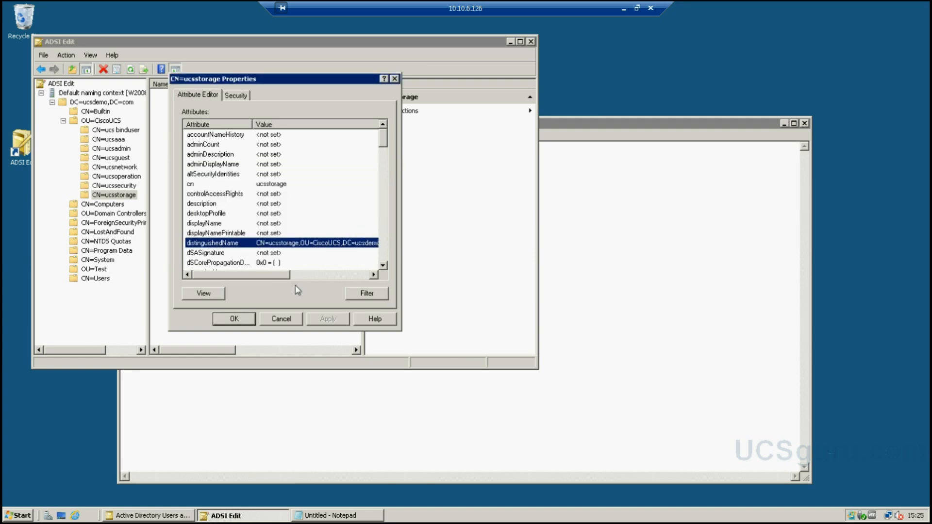
{"action": "left_click", "coordinate": [281, 320]}
{"action": "left_click", "coordinate": [304, 398]}
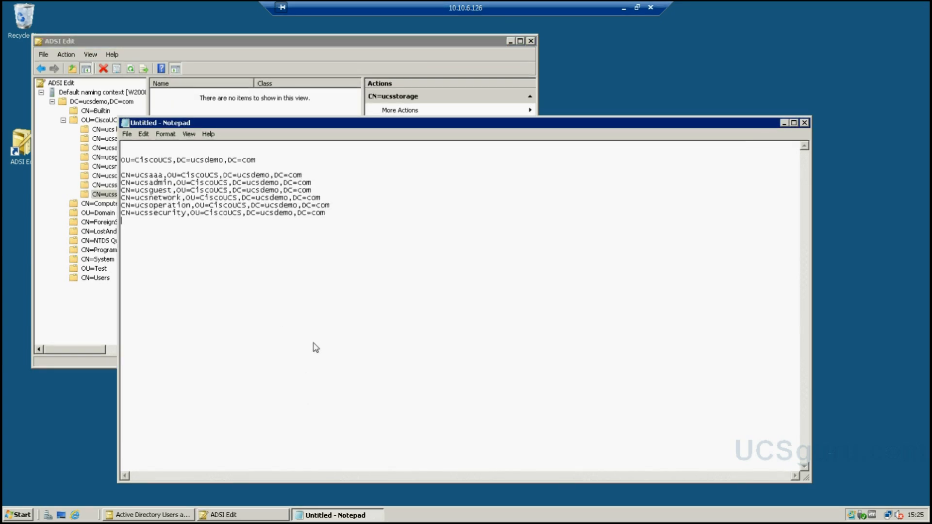
{"action": "key", "text": "ctrl+v"}
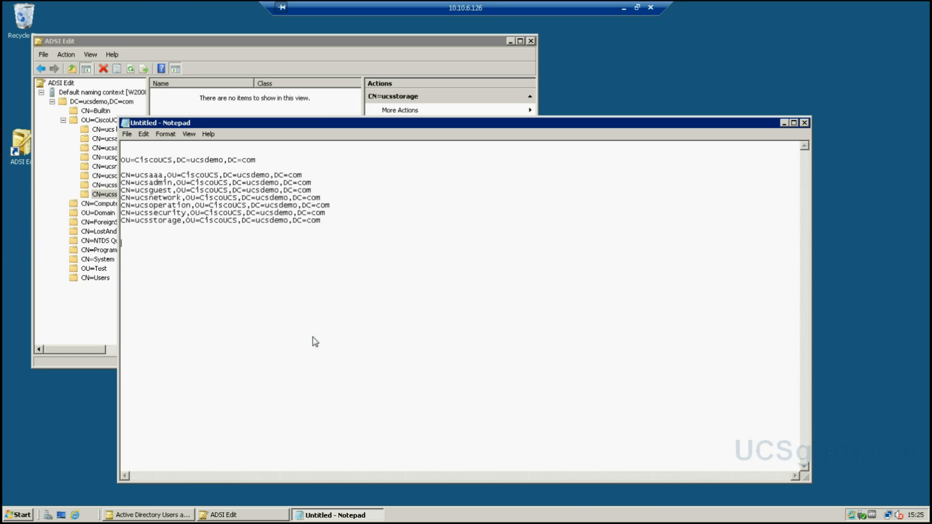
- Copy CN=ucs binduser's distinguished name and paste it at the bottom of the Notepad DN list
{"action": "left_click", "coordinate": [233, 43]}
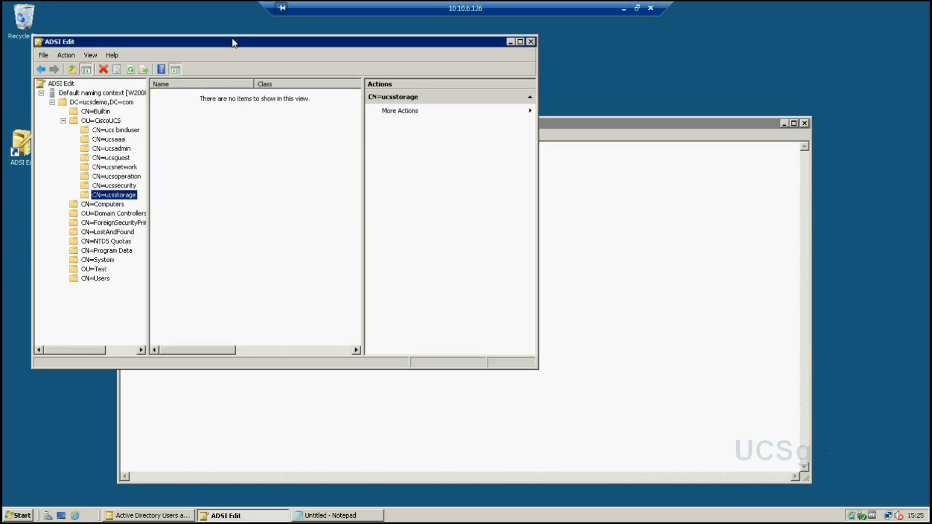
{"action": "left_click", "coordinate": [118, 130]}
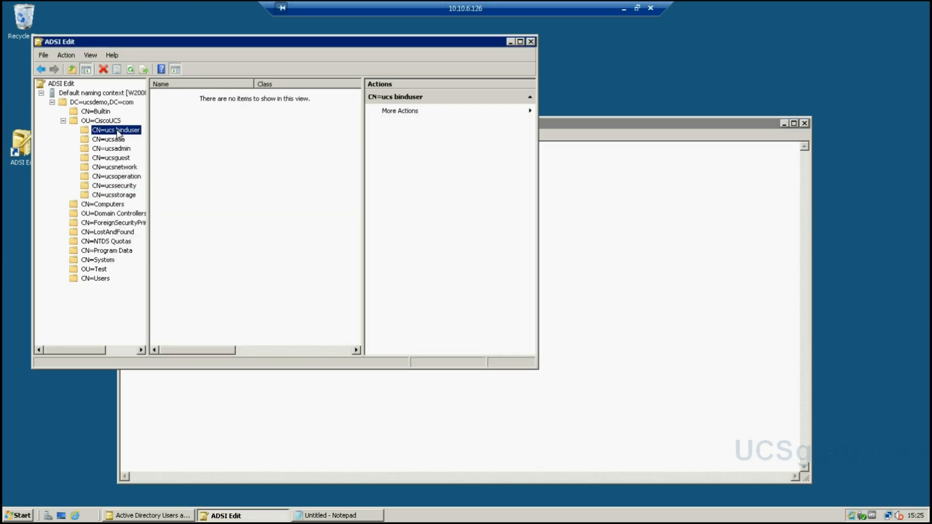
{"action": "right_click", "coordinate": [118, 134]}
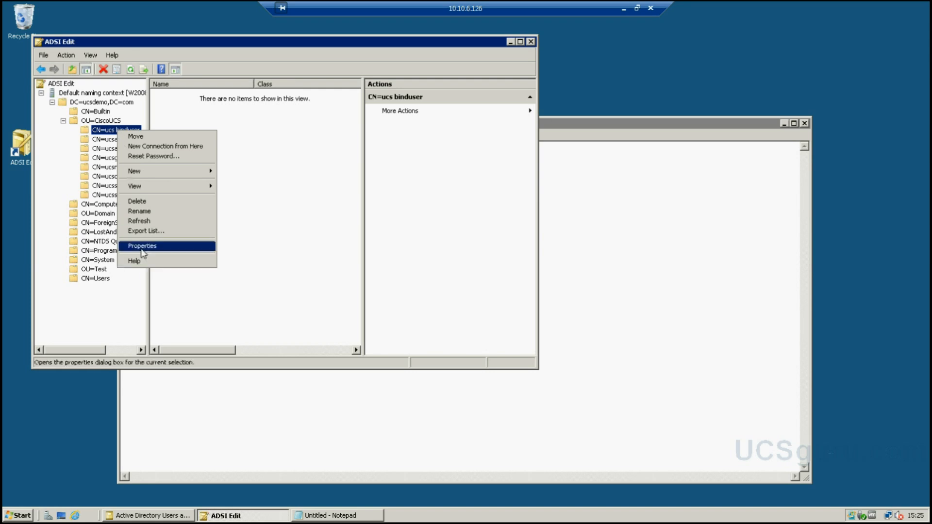
{"action": "left_click", "coordinate": [141, 246]}
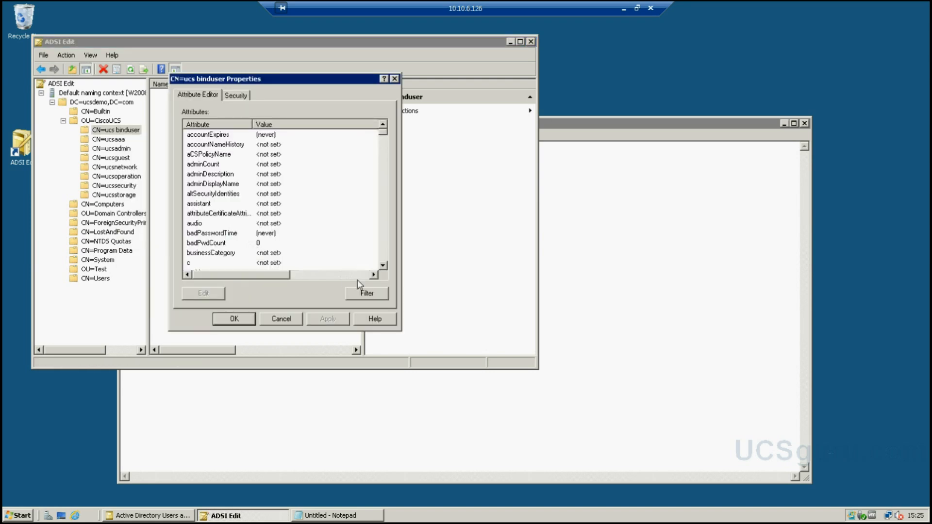
{"action": "left_click", "coordinate": [384, 264]}
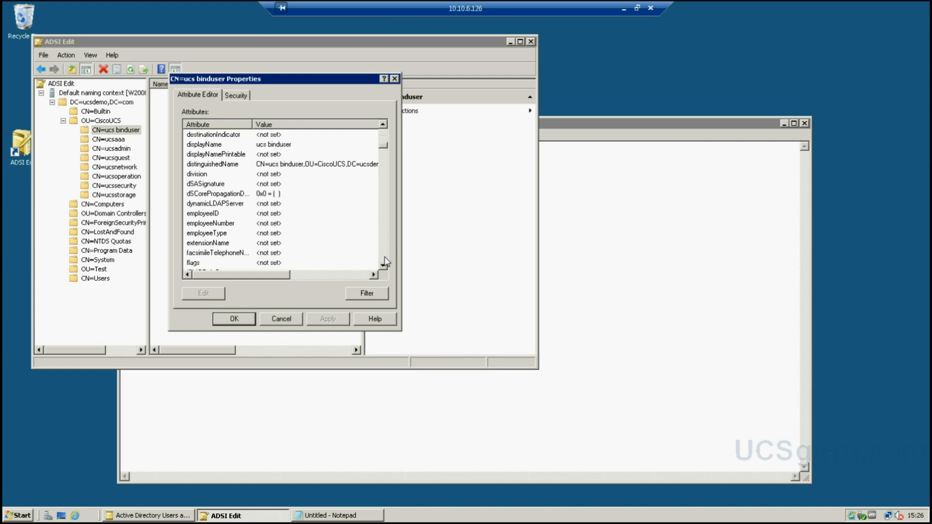
{"action": "double_click", "coordinate": [338, 165]}
{"action": "key", "text": "ctrl+c"}
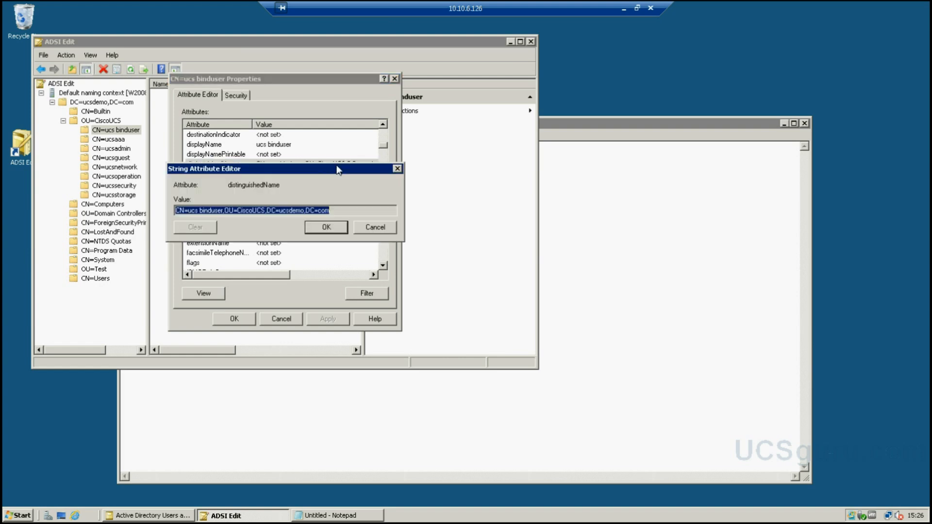
{"action": "left_click", "coordinate": [326, 227]}
{"action": "left_click", "coordinate": [281, 320]}
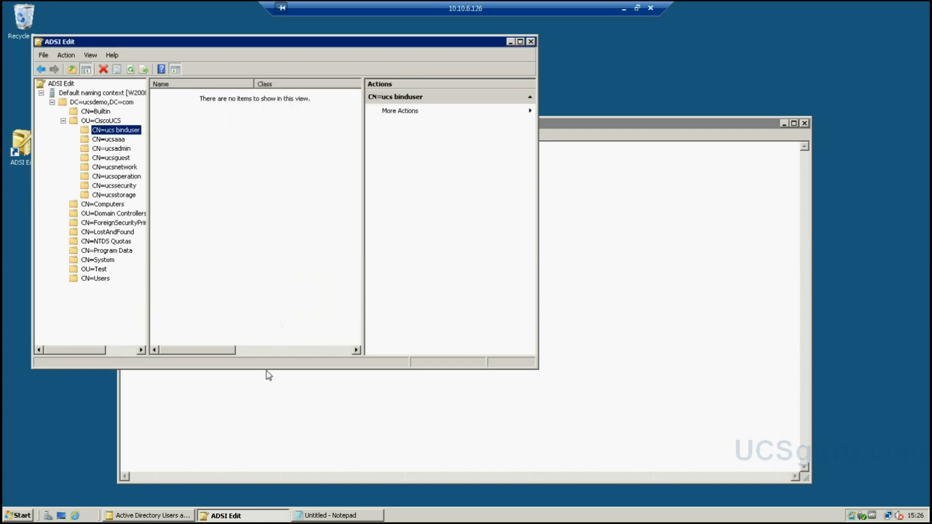
{"action": "left_click", "coordinate": [268, 376]}
{"action": "key", "text": "ctrl+v"}
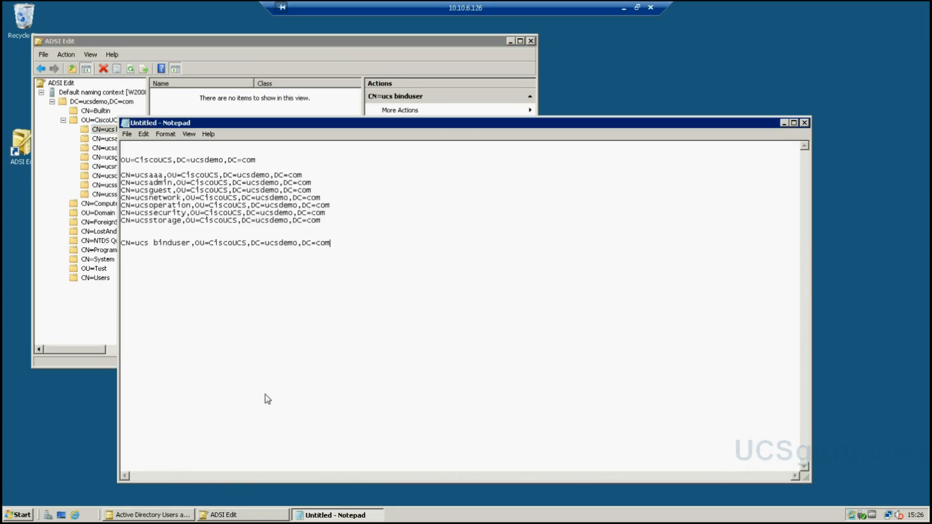
{"action": "left_click", "coordinate": [783, 124]}
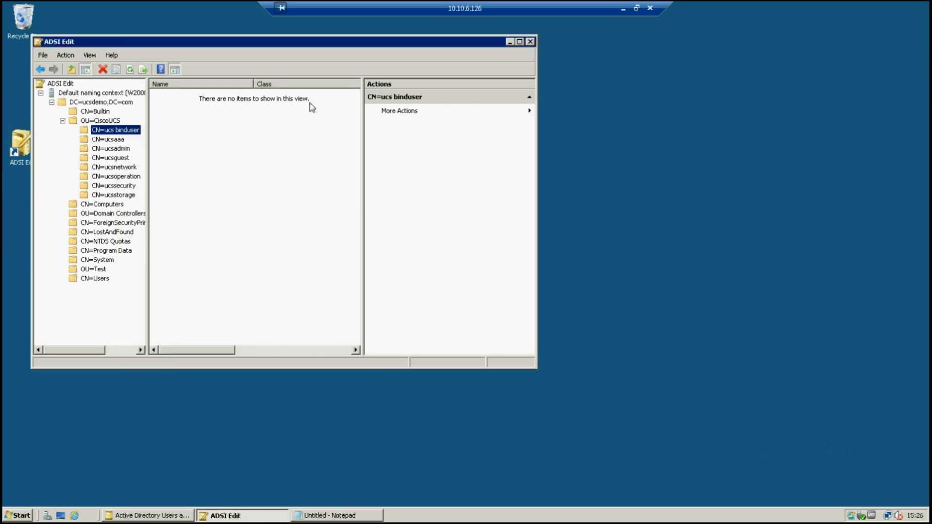
- Select and copy all DN lines in the remote Notepad, then minimise the remote desktop session
{"action": "left_click", "coordinate": [108, 122]}
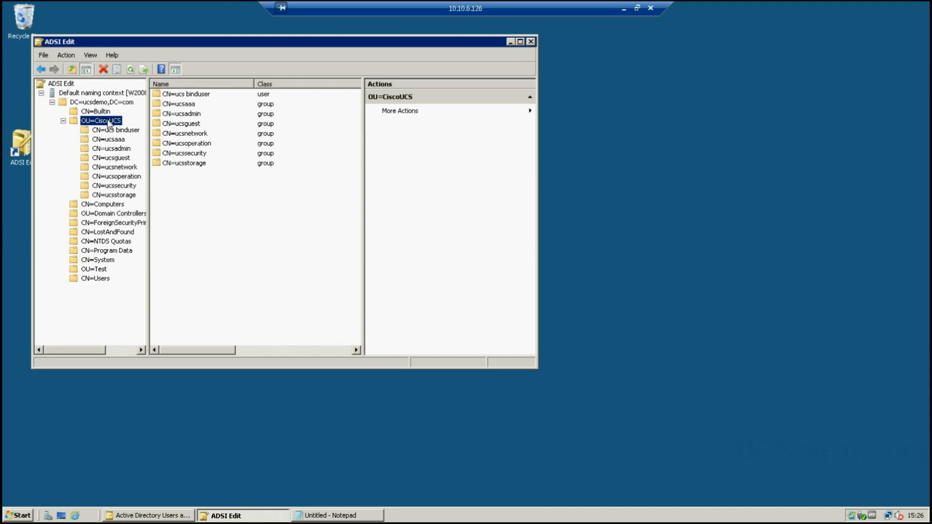
{"action": "key", "text": "alt"}
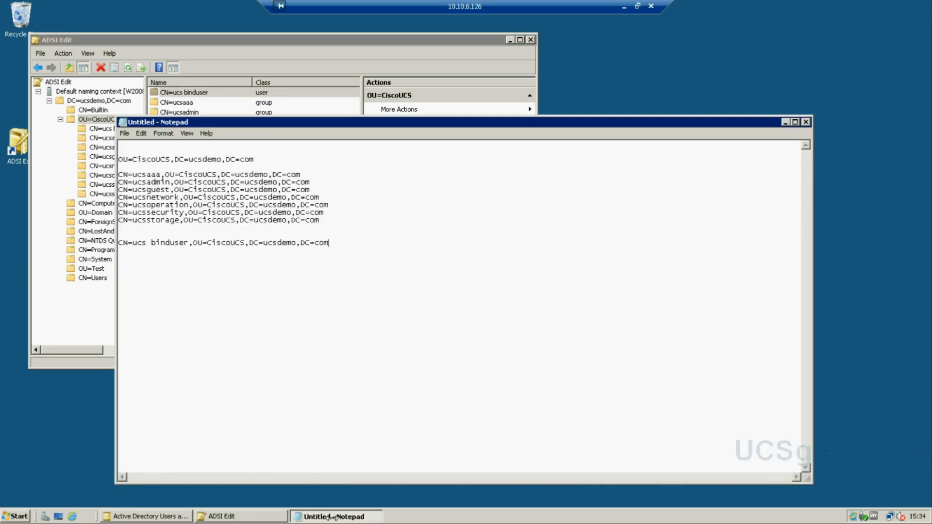
{"action": "left_click", "coordinate": [332, 516]}
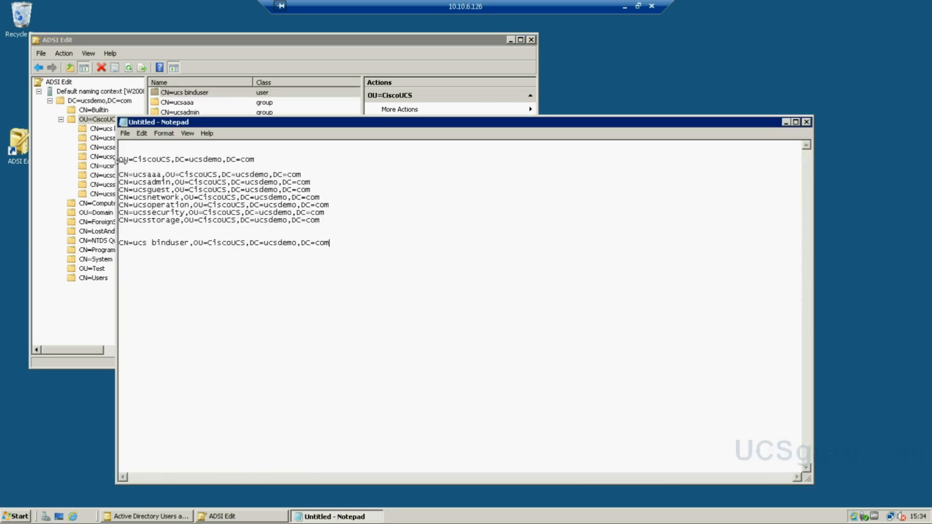
{"action": "left_click_drag", "start_coordinate": [120, 159], "coordinate": [439, 282]}
{"action": "key", "text": "ctrl+c"}
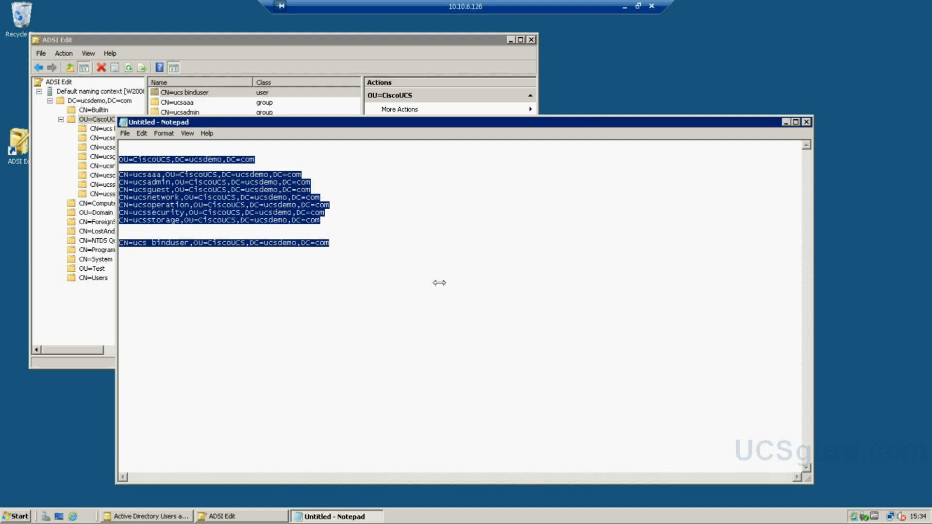
{"action": "left_click", "coordinate": [440, 283]}
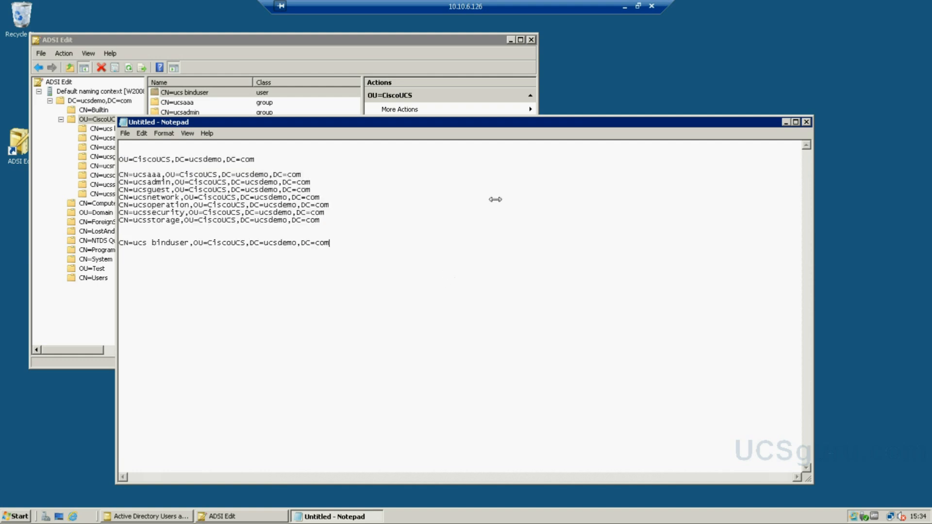
{"action": "left_click", "coordinate": [622, 6]}
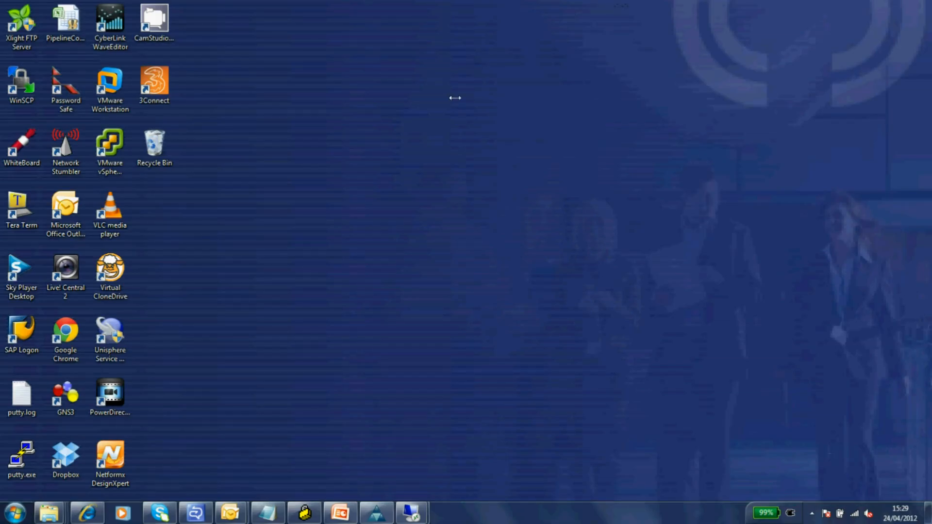
- Paste the copied DN list into a new local Notepad and switch to Cisco UCS Manager
{"action": "left_click", "coordinate": [15, 513]}
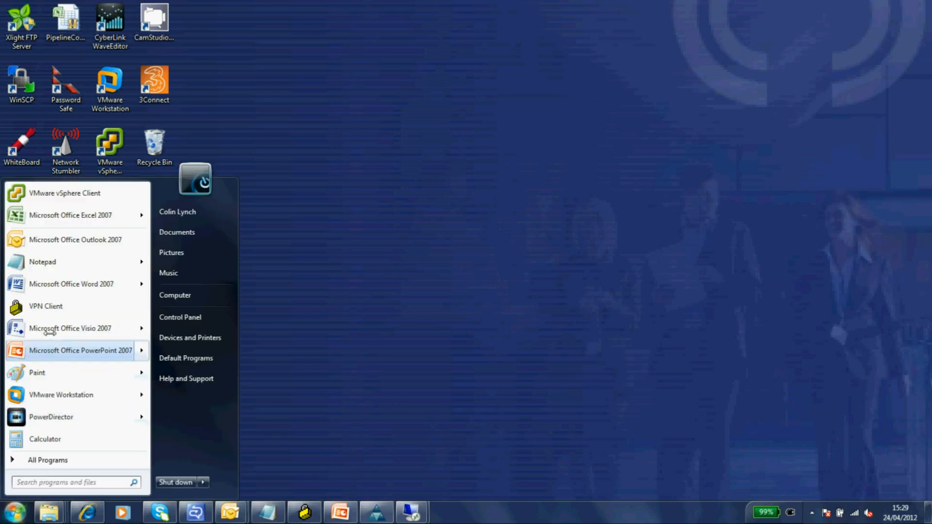
{"action": "left_click", "coordinate": [43, 262]}
{"action": "key", "text": "ctrl+v"}
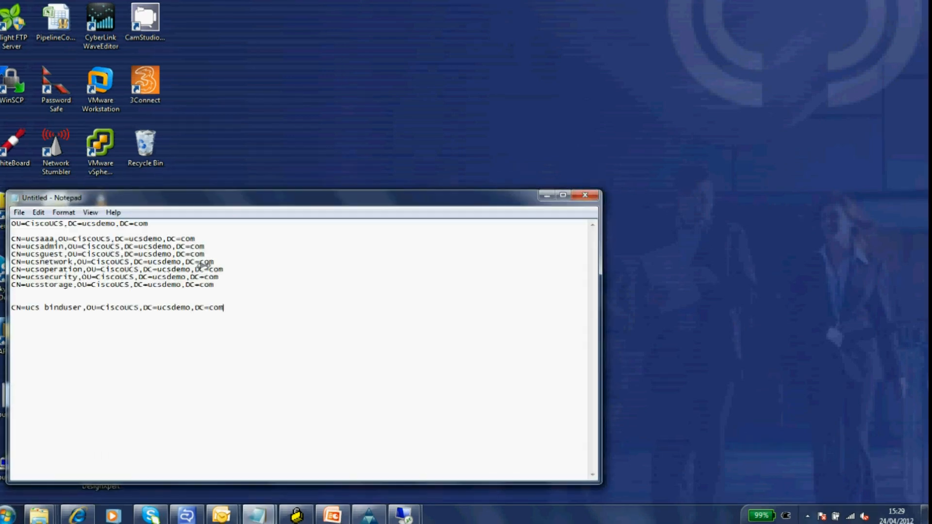
{"action": "mouse_move", "coordinate": [291, 523]}
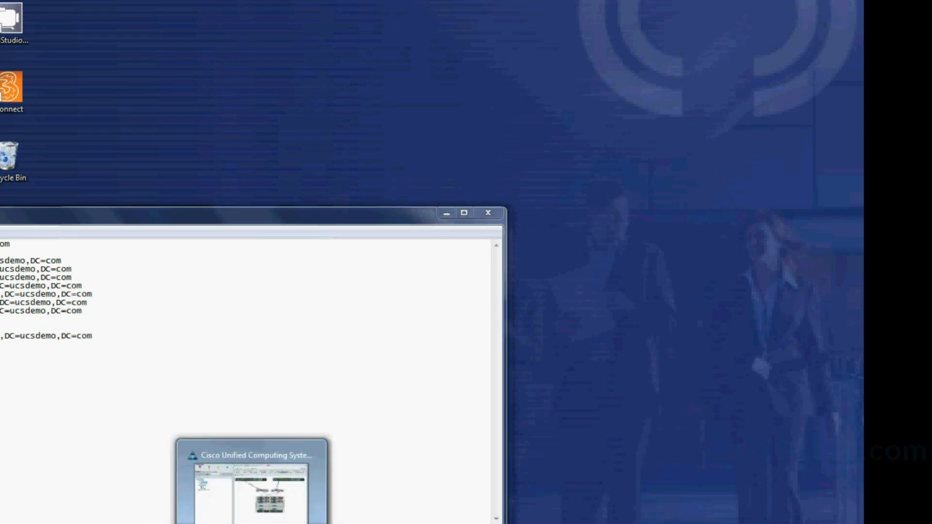
{"action": "left_click", "coordinate": [249, 486]}
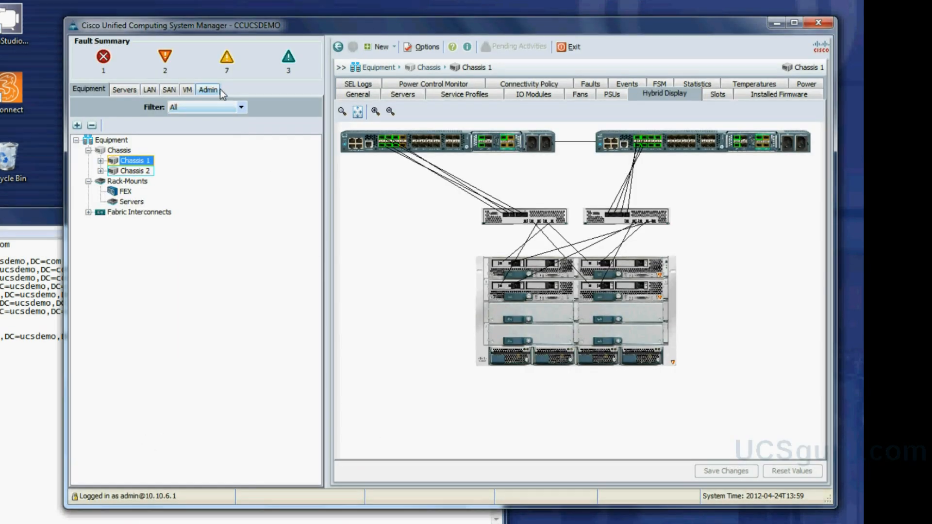
- On the Admin tab, review Authentication and Native Authentication, then select LDAP under User Management
{"action": "left_click", "coordinate": [215, 91]}
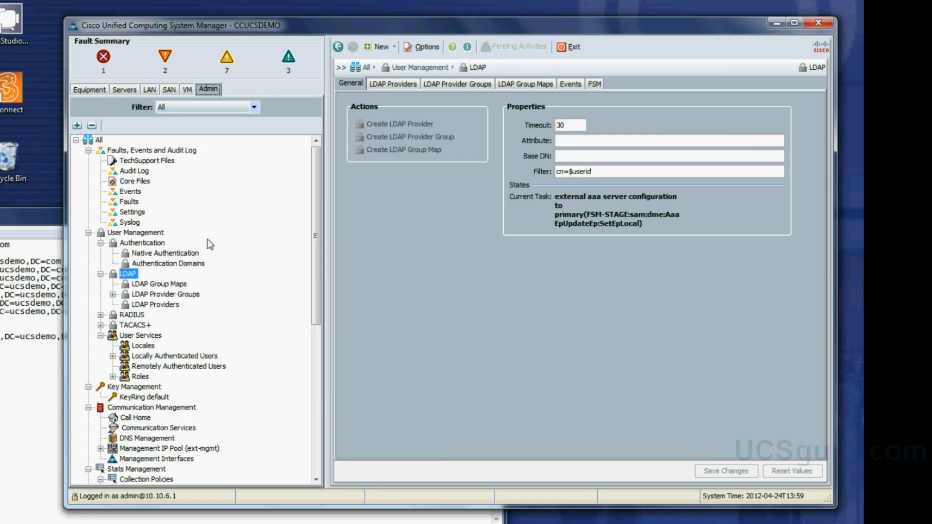
{"action": "left_click", "coordinate": [147, 245]}
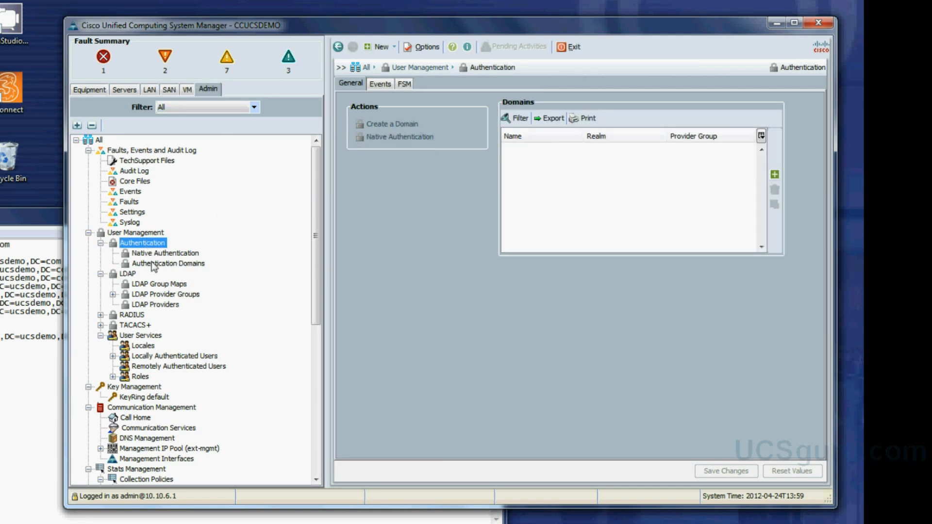
{"action": "left_click", "coordinate": [152, 255]}
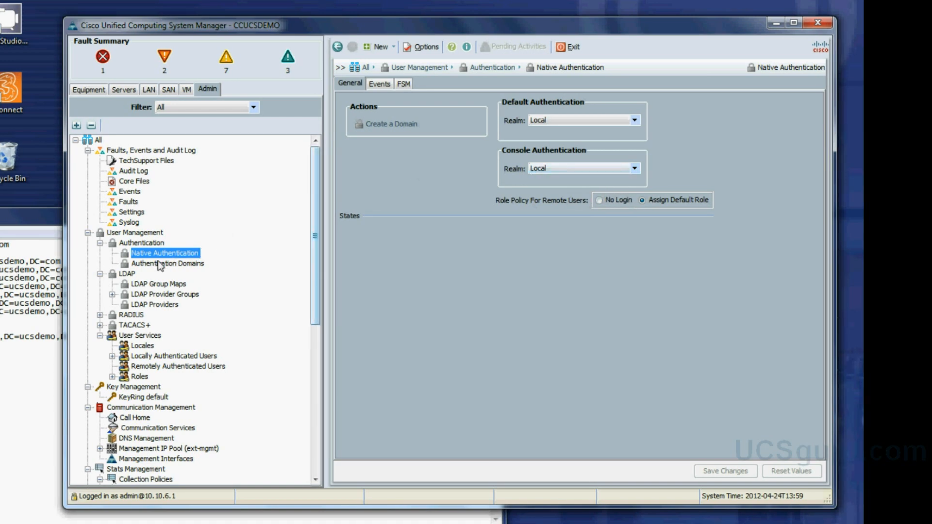
{"action": "left_click", "coordinate": [127, 274]}
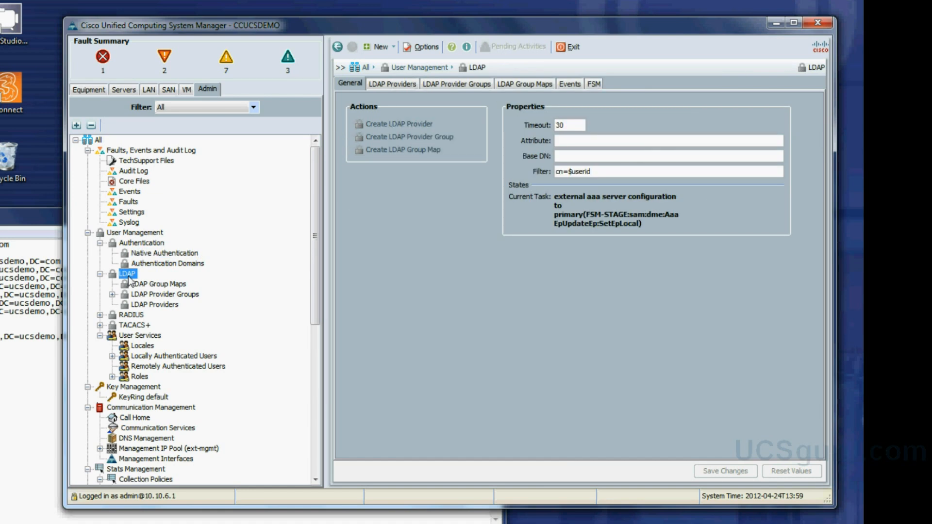
{"action": "left_click", "coordinate": [410, 123]}
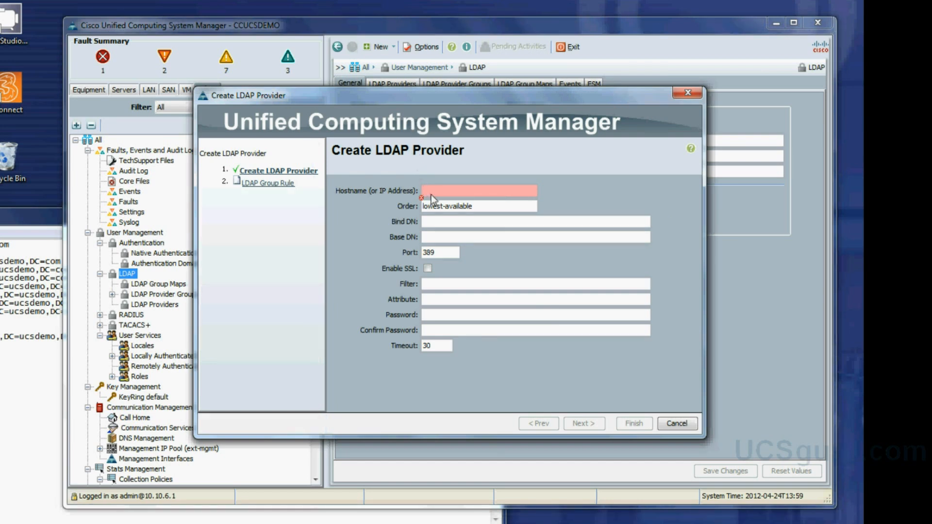
- Enter hostname 10.10.6.126 and paste the ucs binduser DN from Notepad as the Bind DN
{"action": "type", "text": "10"}
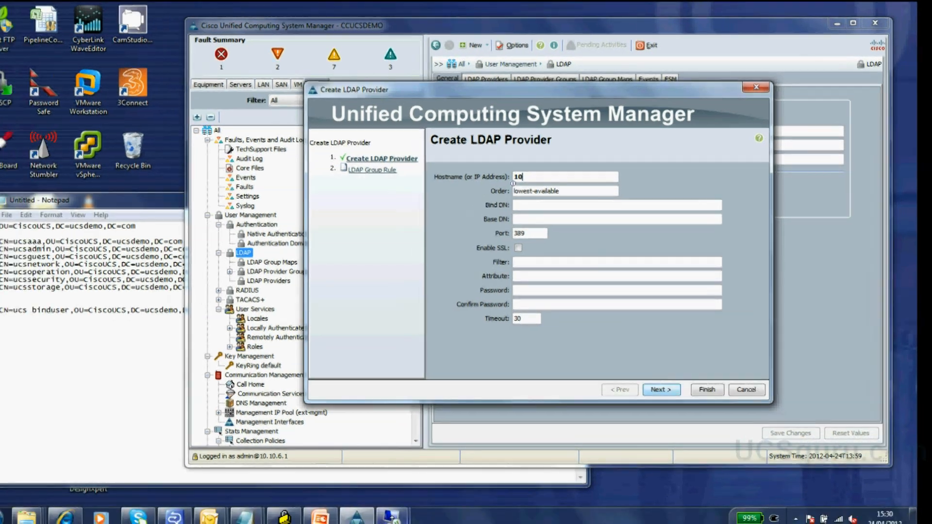
{"action": "mouse_move", "coordinate": [288, 523]}
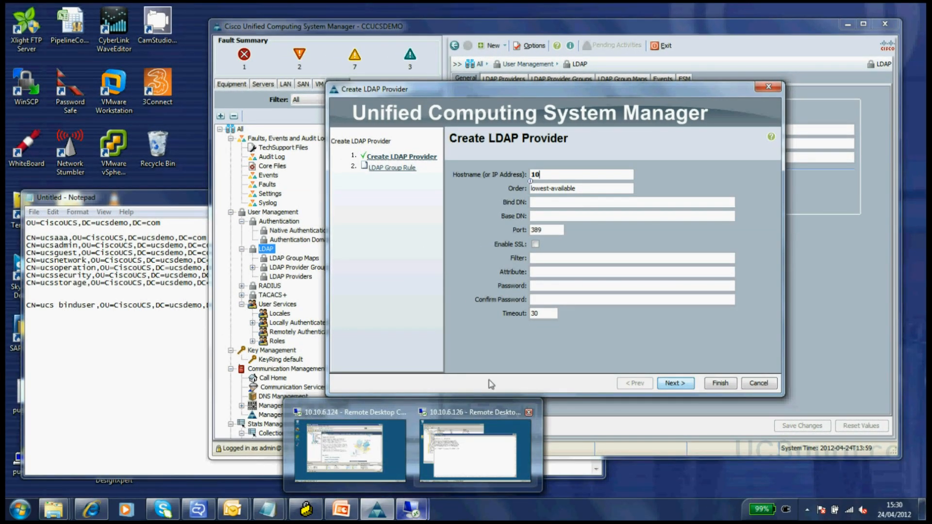
{"action": "type", "text": ".10.6.126"}
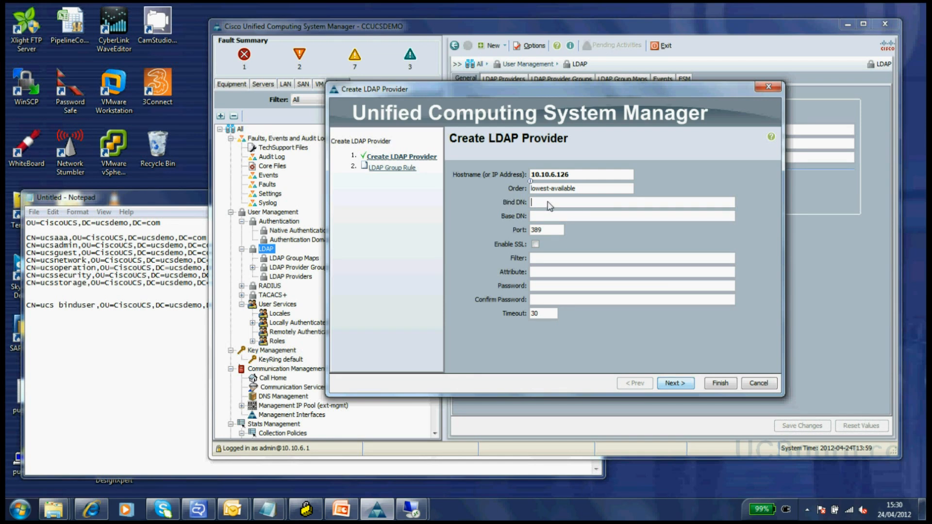
{"action": "left_click", "coordinate": [146, 348]}
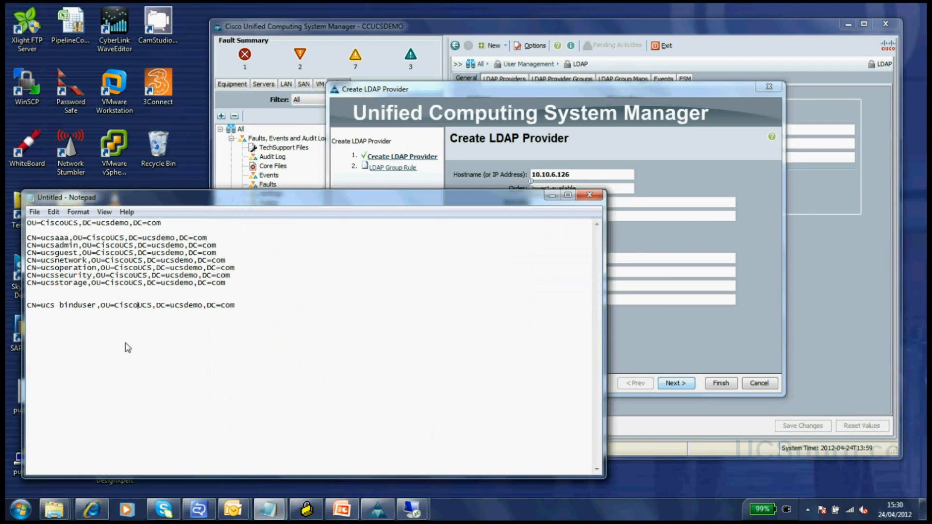
{"action": "left_click_drag", "start_coordinate": [27, 308], "coordinate": [238, 313]}
{"action": "key", "text": "ctrl+c"}
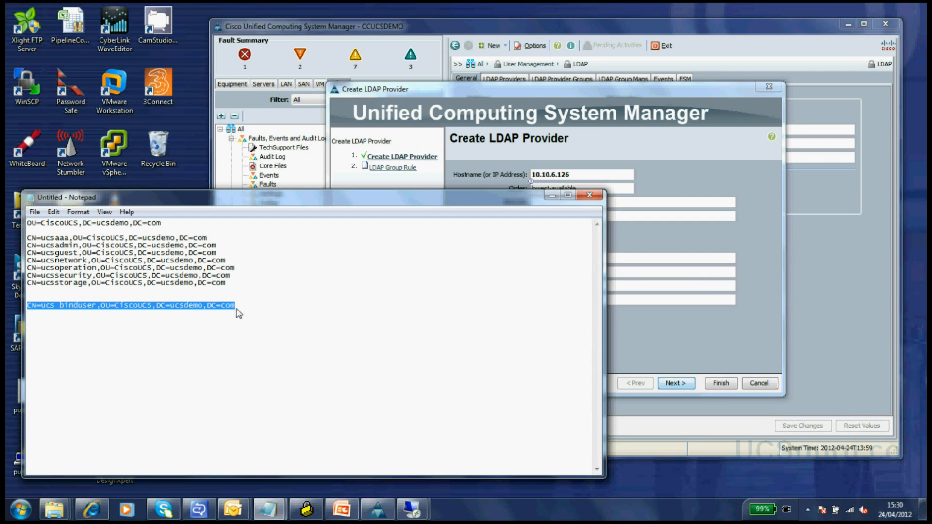
{"action": "left_click", "coordinate": [567, 155]}
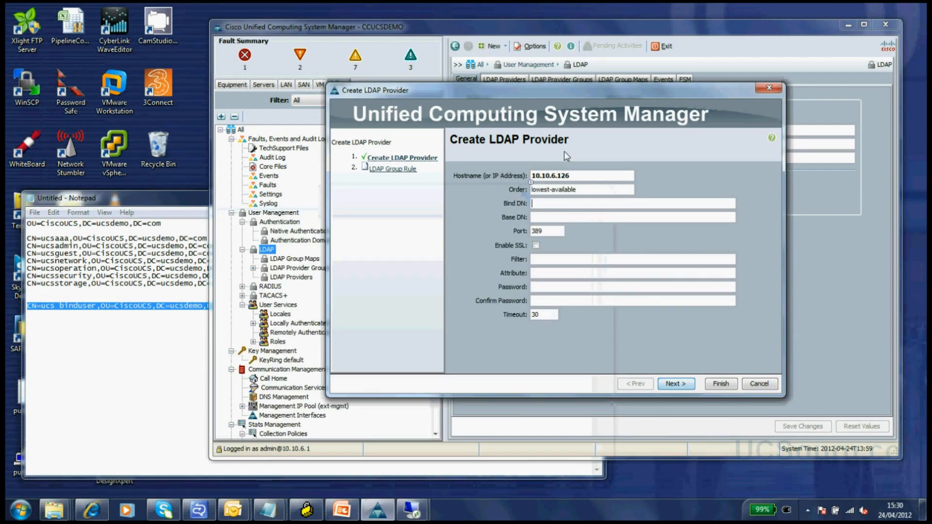
{"action": "key", "text": "ctrl+v"}
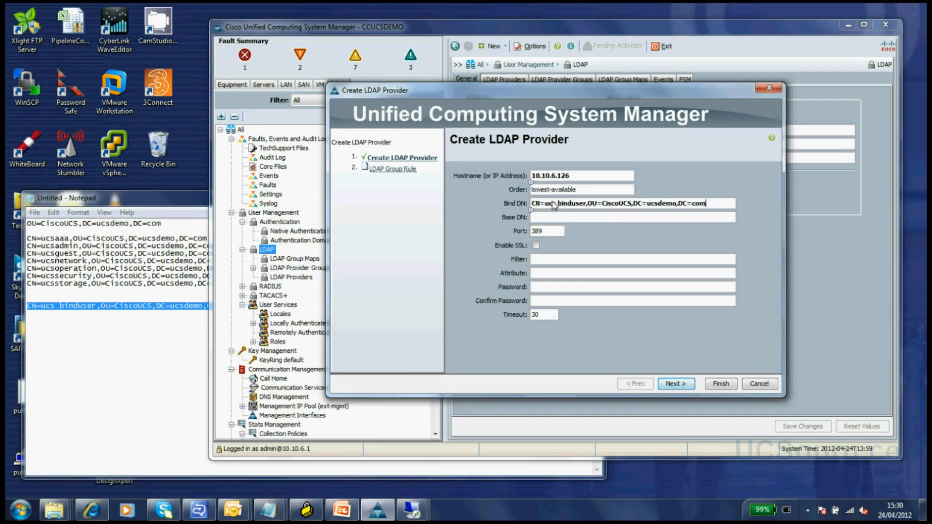
- Paste OU=CiscoUCS,DC=ucsdemo,DC=com from Notepad as the provider's Base DN
{"action": "left_click_drag", "start_coordinate": [176, 226], "coordinate": [27, 227]}
{"action": "key", "text": "ctrl+c"}
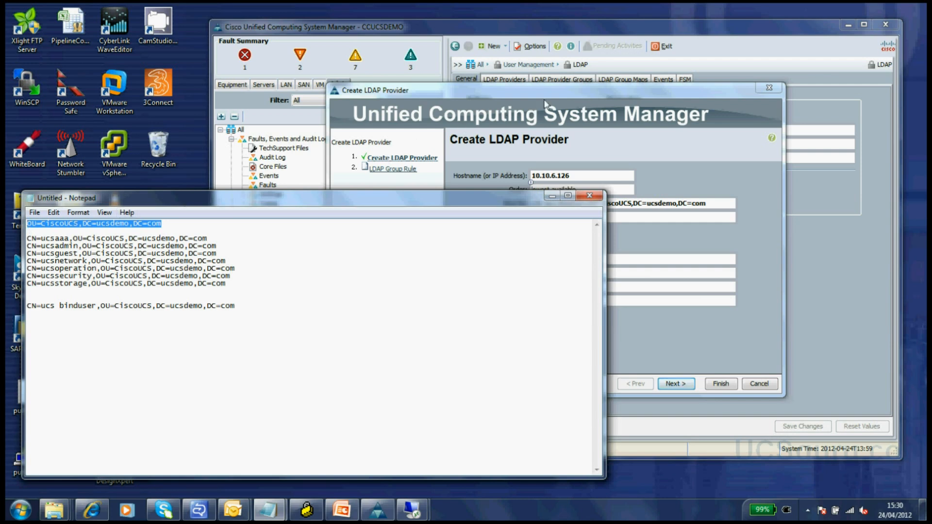
{"action": "left_click", "coordinate": [559, 95]}
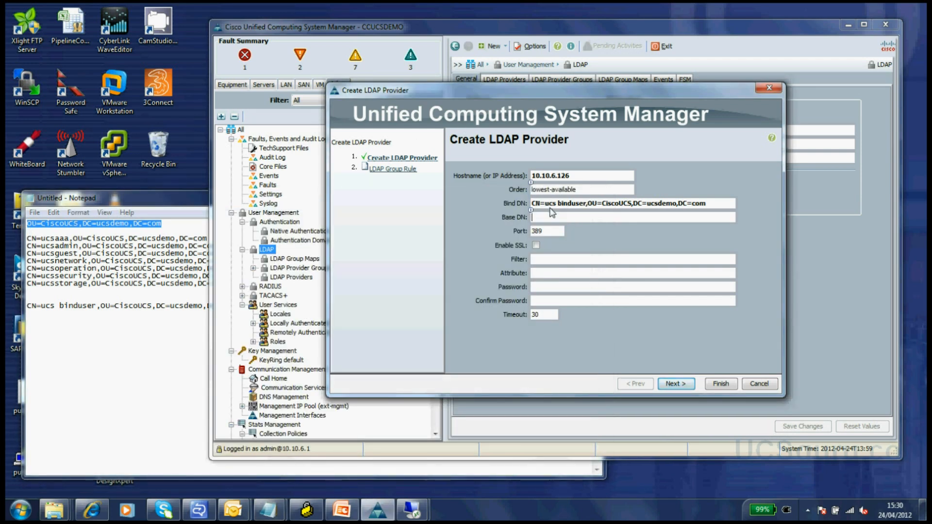
{"action": "key", "text": "ctrl+v"}
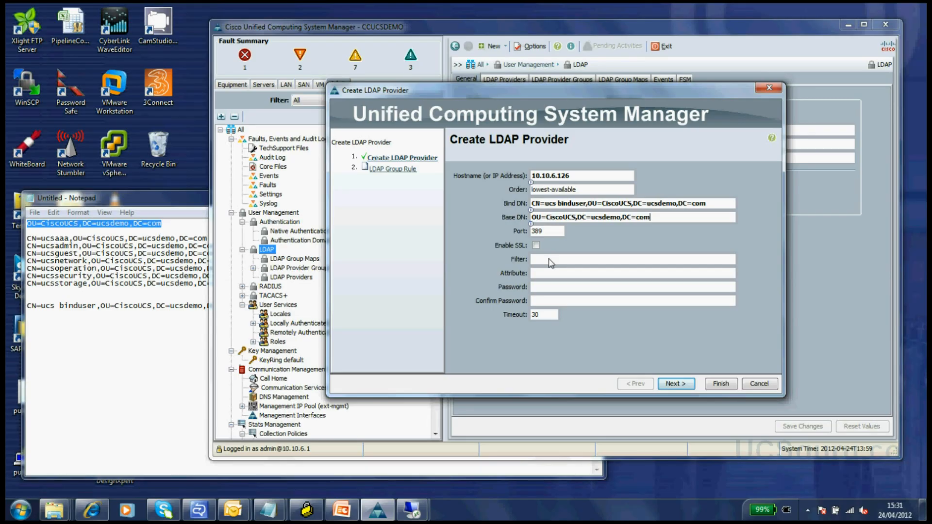
- Set the provider's filter to sAMAccountName=$userid
{"action": "left_click", "coordinate": [547, 262]}
{"action": "type", "text": "sAMAccou"}
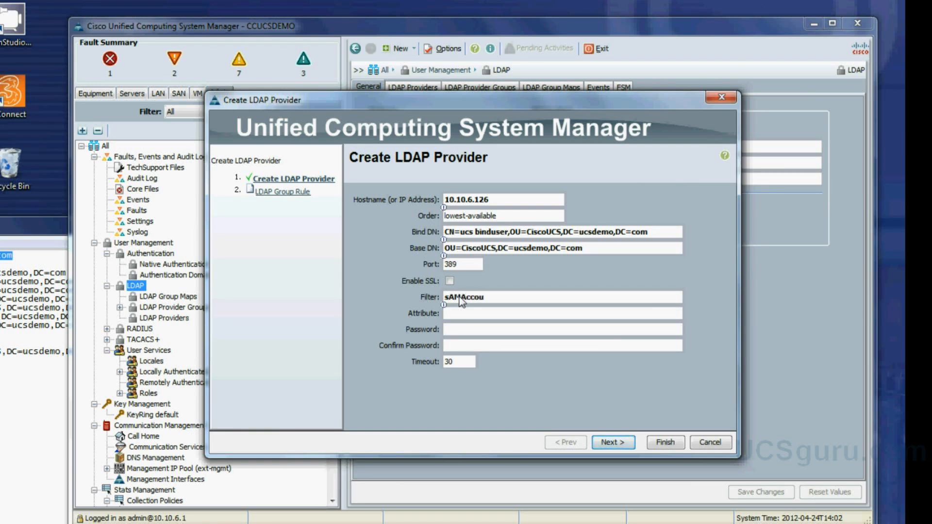
{"action": "type", "text": "ntName=$userid"}
- Enter and confirm the bind account password, then advance to the LDAP Group Rule step
{"action": "left_click", "coordinate": [461, 330]}
{"action": "type", "text": "password1123"}
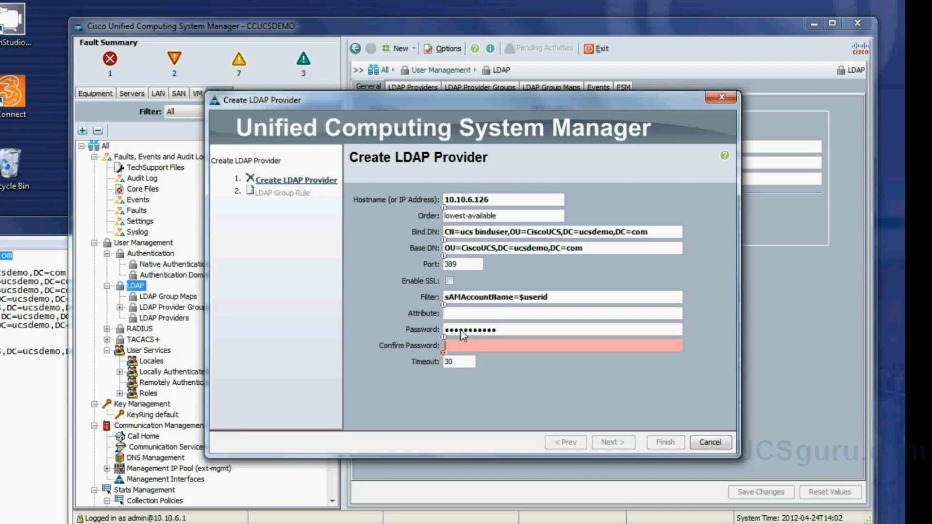
{"action": "key", "text": "Tab"}
{"action": "type", "text": "password1123"}
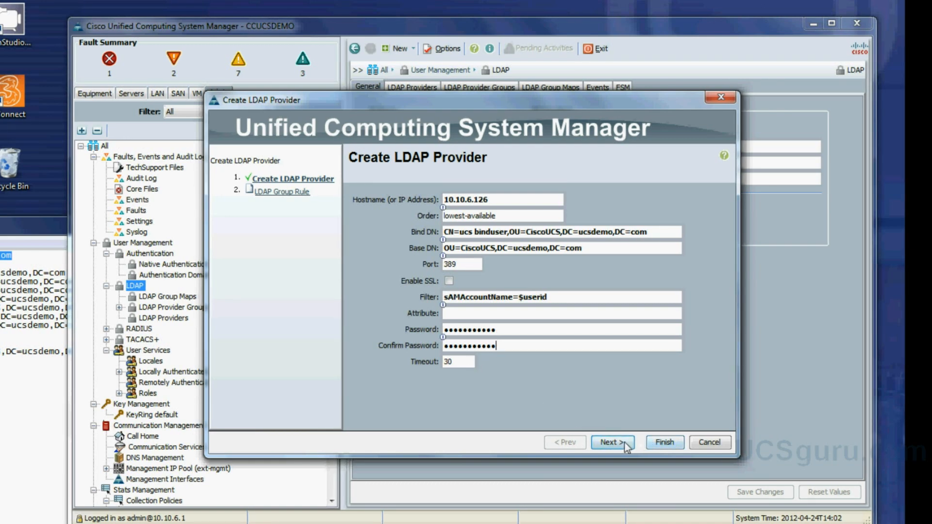
{"action": "left_click", "coordinate": [625, 442]}
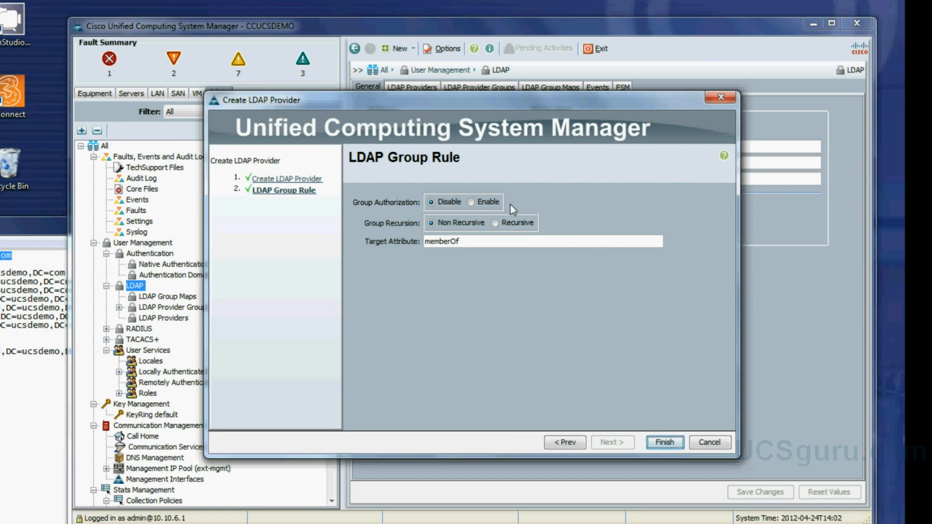
- Enable group authorization with recursive group lookup and finish creating LDAP provider 10.10.6.126
{"action": "left_click", "coordinate": [473, 203]}
{"action": "left_click", "coordinate": [499, 225]}
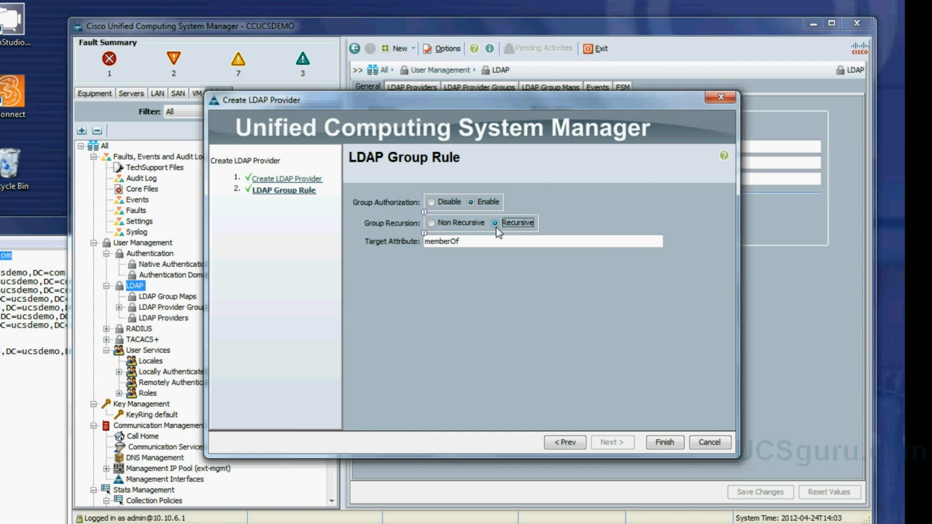
{"action": "left_click", "coordinate": [668, 446]}
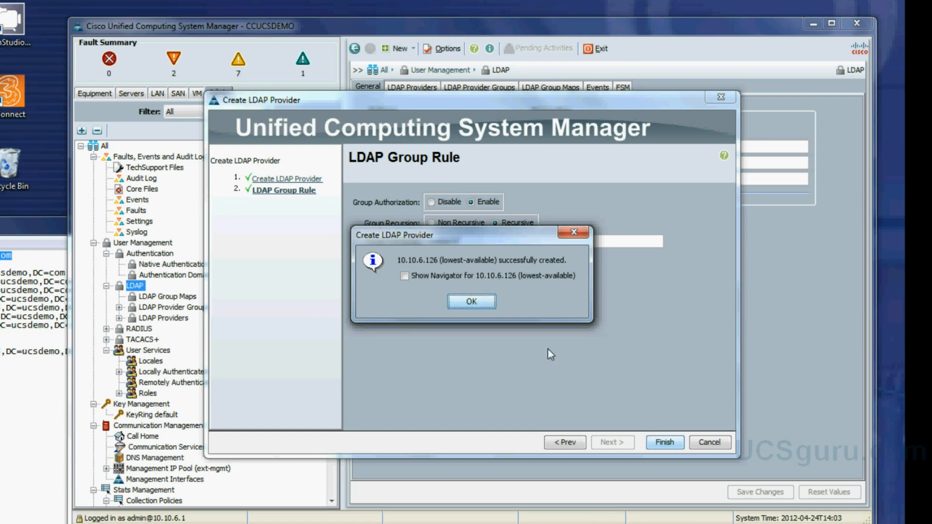
{"action": "left_click", "coordinate": [467, 306]}
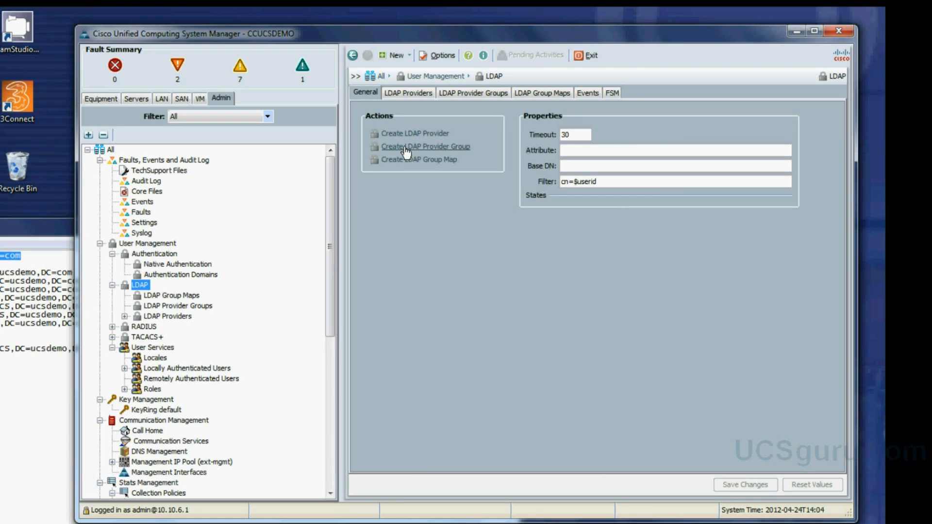
- Create LDAP provider group 'AD' with provider 10.10.6.126 included
{"action": "left_click", "coordinate": [406, 148]}
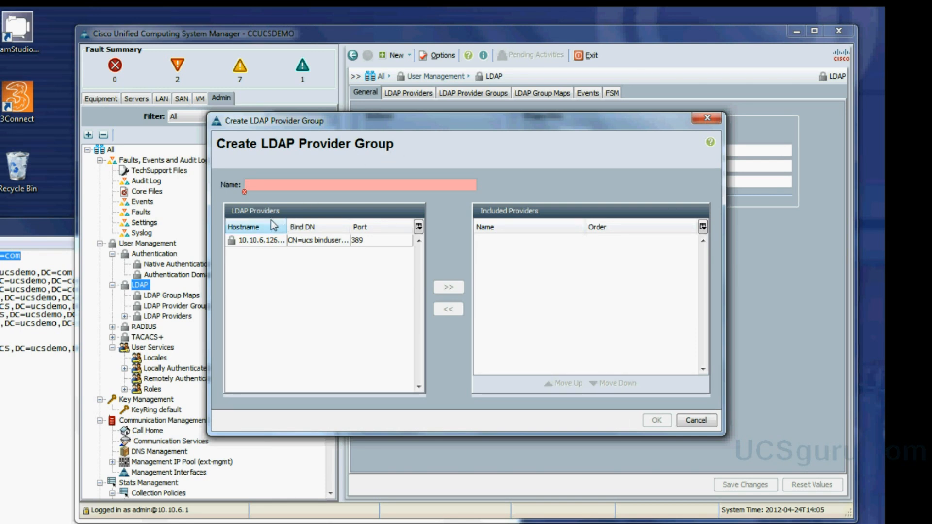
{"action": "type", "text": "A"}
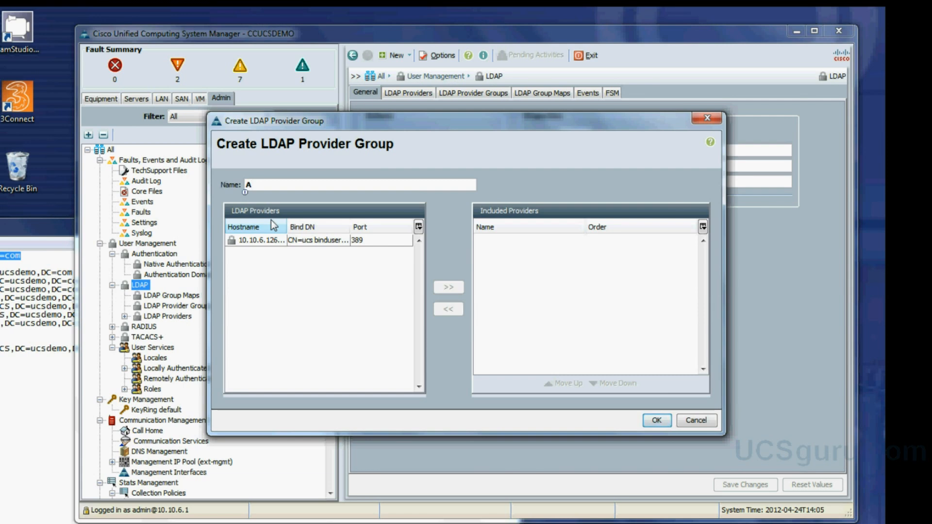
{"action": "type", "text": "D"}
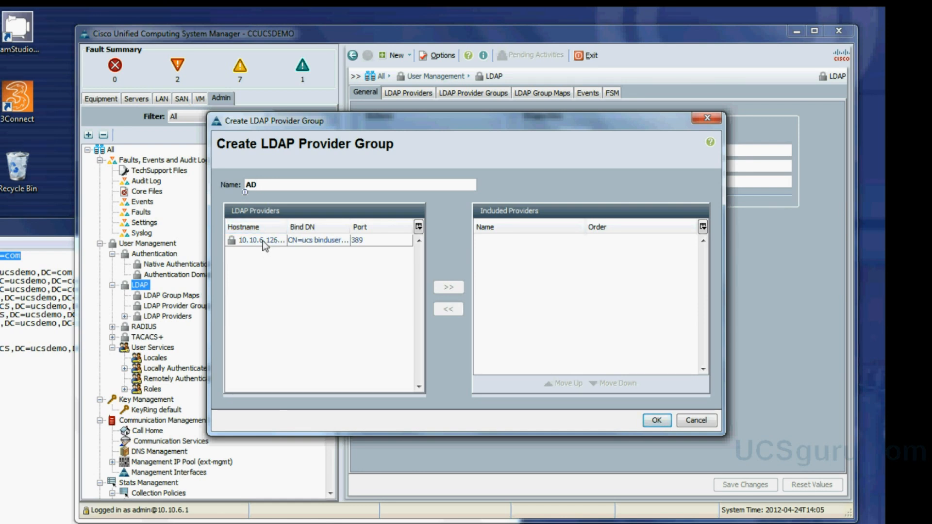
{"action": "left_click", "coordinate": [264, 243]}
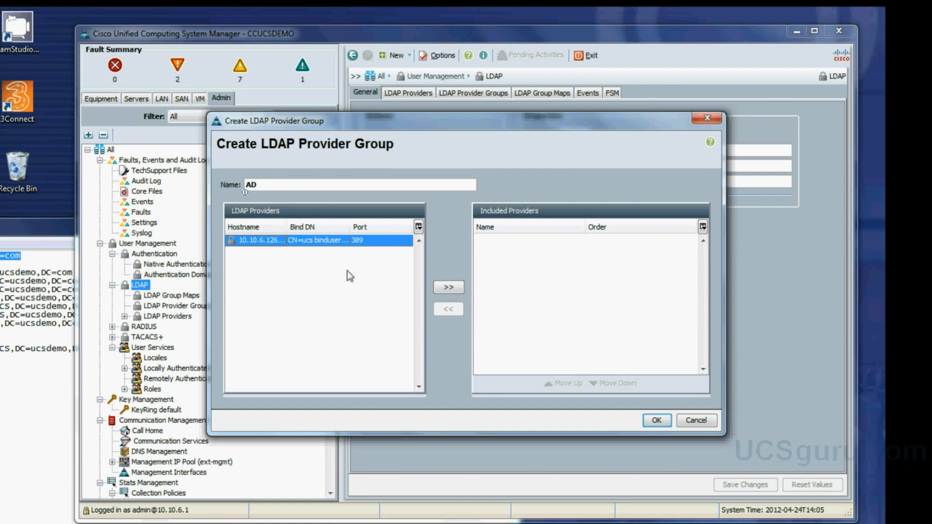
{"action": "left_click", "coordinate": [451, 290]}
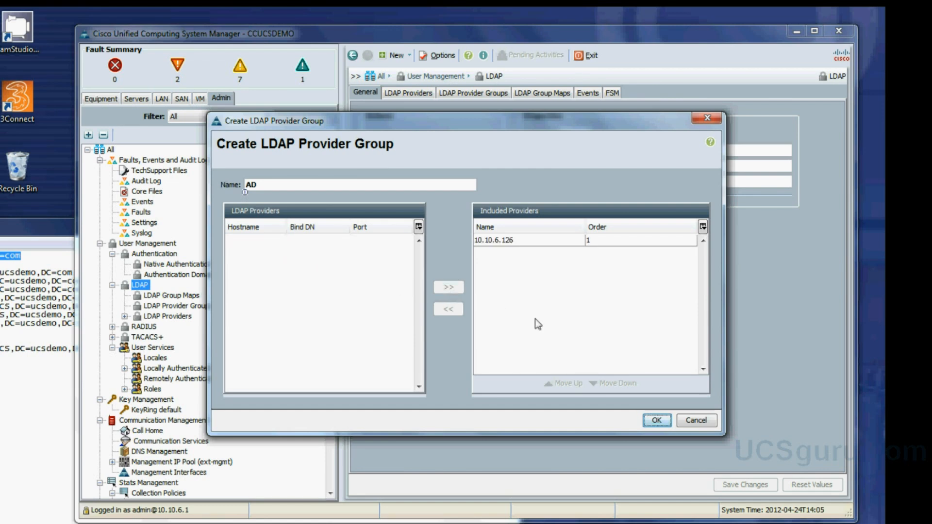
{"action": "left_click", "coordinate": [658, 420]}
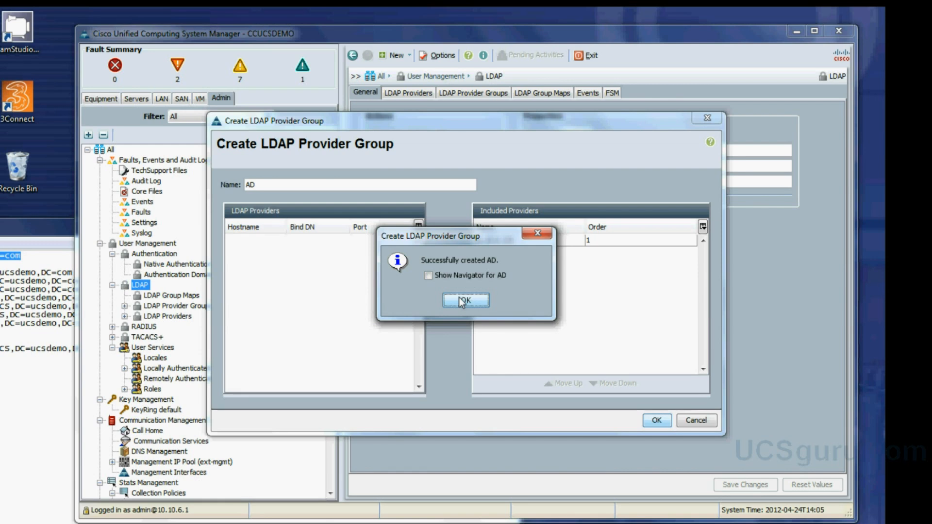
{"action": "left_click", "coordinate": [461, 301]}
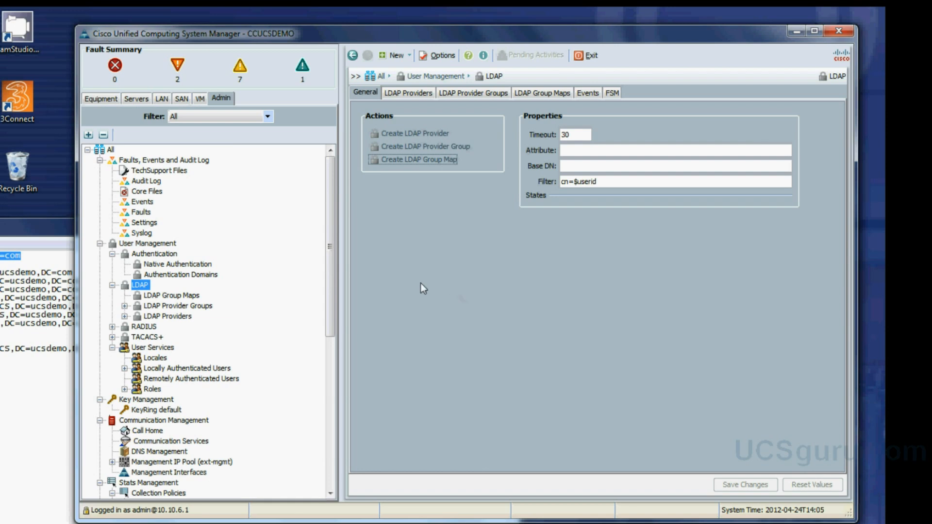
- Confirm provider group AD lists 10.10.6.126 at order 1, then select LDAP Group Maps
{"action": "left_click", "coordinate": [125, 306]}
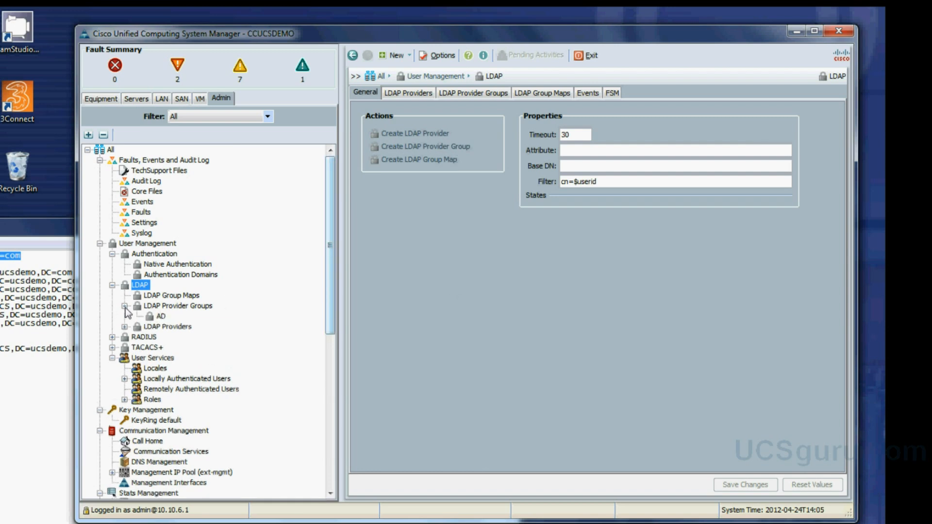
{"action": "left_click", "coordinate": [160, 317]}
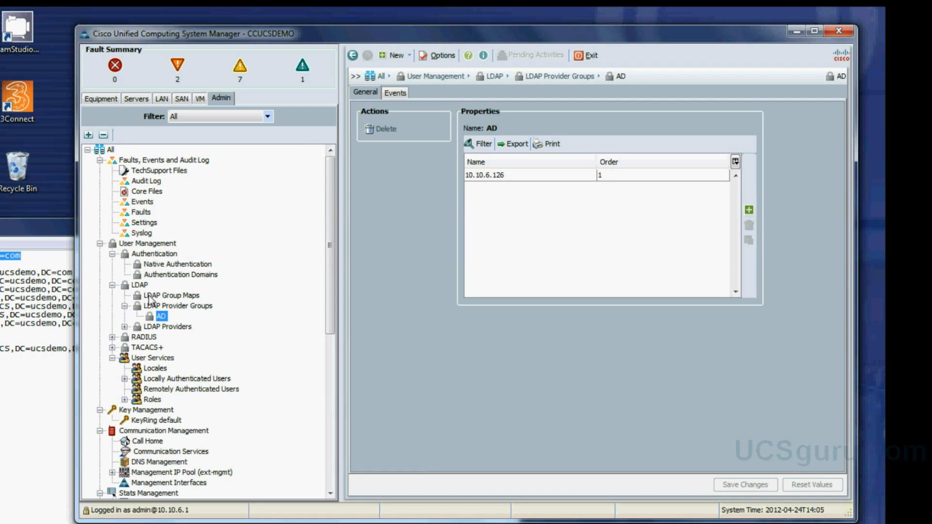
{"action": "left_click", "coordinate": [150, 297]}
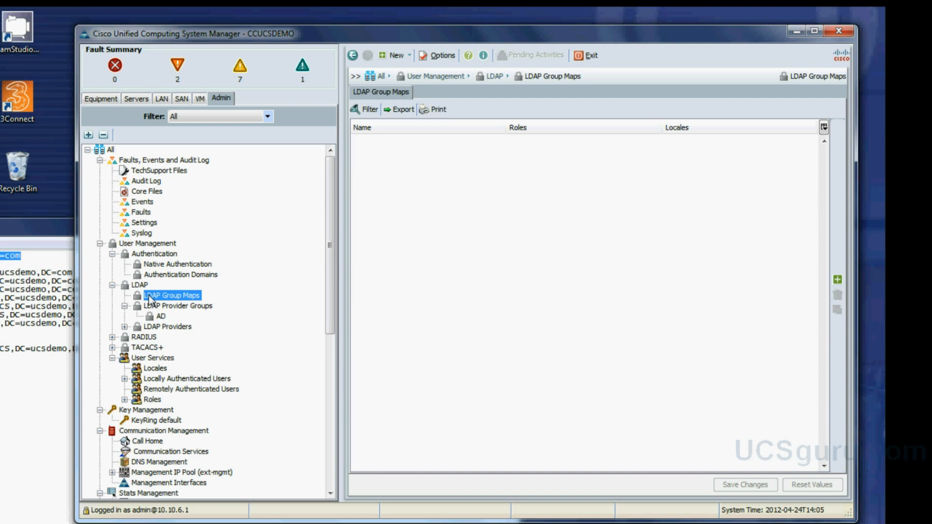
- Create an LDAP group map for CN=ucsaaa,OU=CiscoUCS,DC=ucsdemo,DC=com, copied from Notepad, granting the aaa role
{"action": "right_click", "coordinate": [150, 298]}
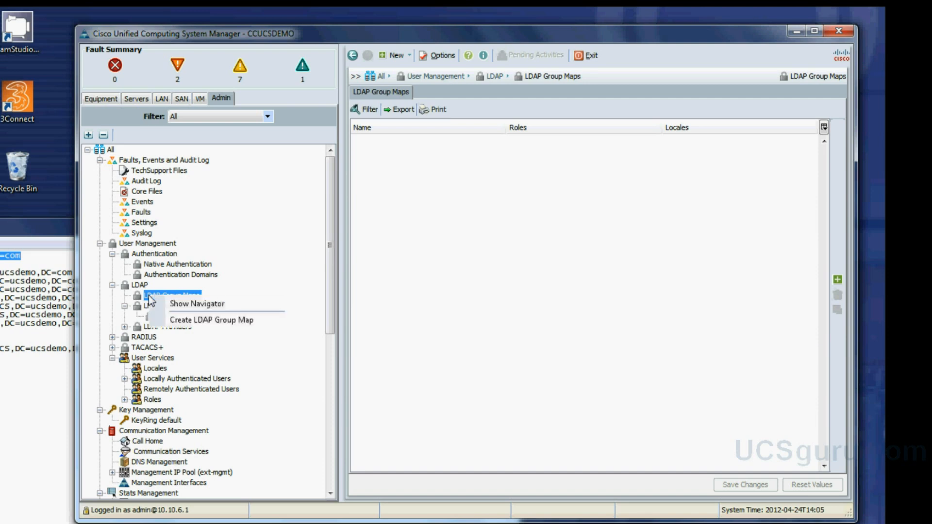
{"action": "left_click", "coordinate": [203, 320]}
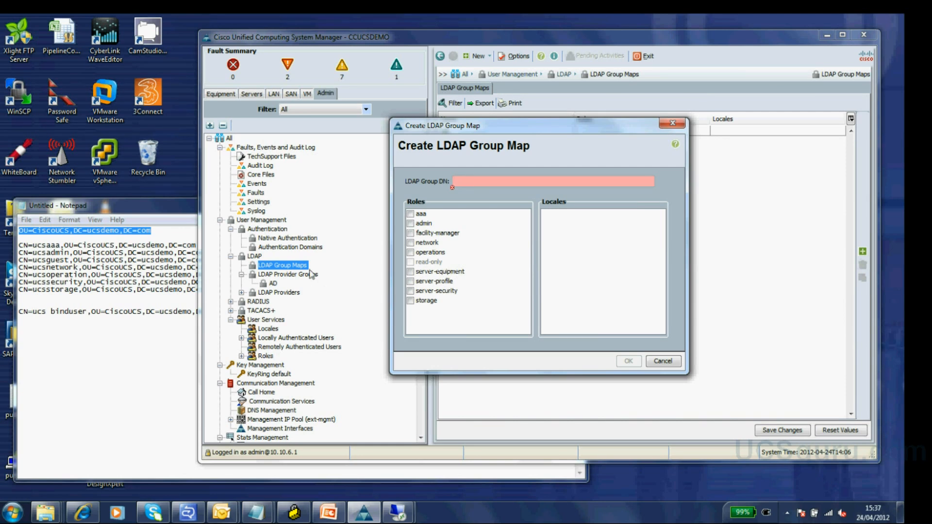
{"action": "left_click", "coordinate": [64, 252]}
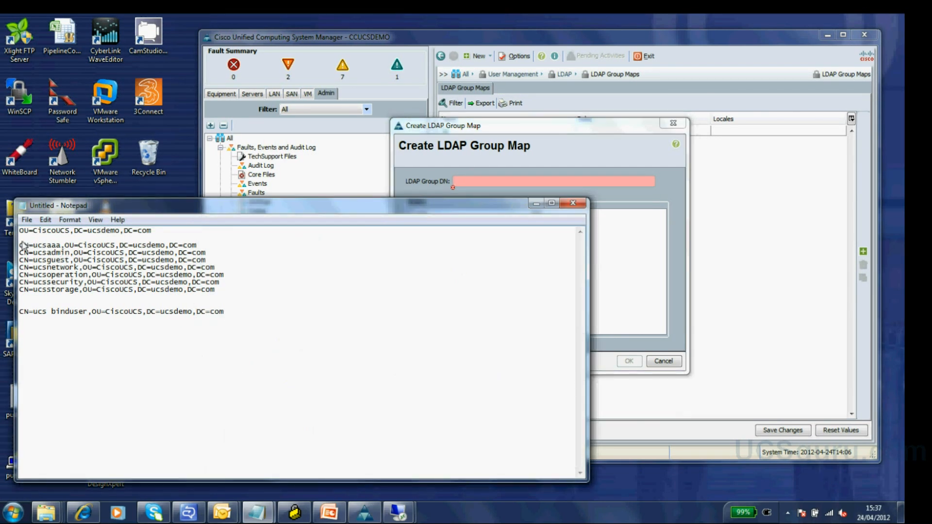
{"action": "left_click_drag", "start_coordinate": [21, 247], "coordinate": [200, 247]}
{"action": "key", "text": "ctrl+c"}
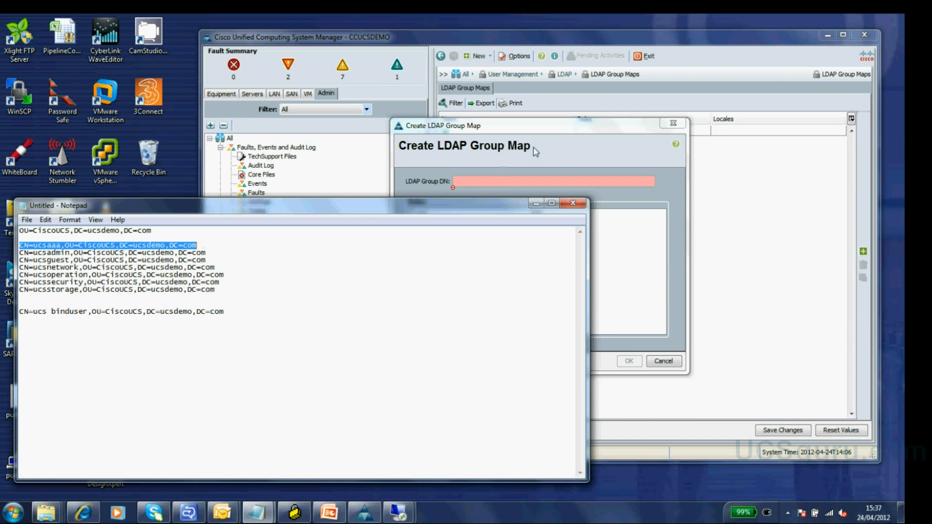
{"action": "left_click", "coordinate": [567, 131]}
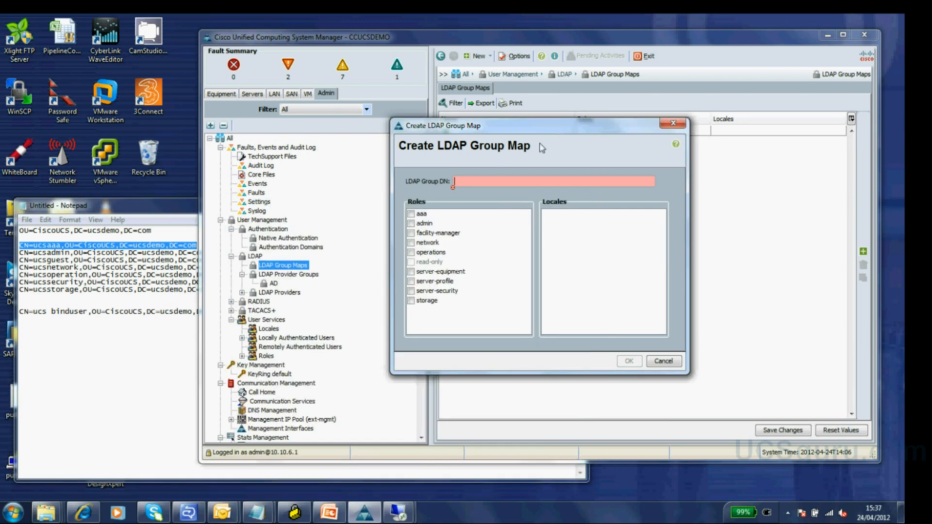
{"action": "left_click", "coordinate": [501, 180]}
{"action": "key", "text": "ctrl+v"}
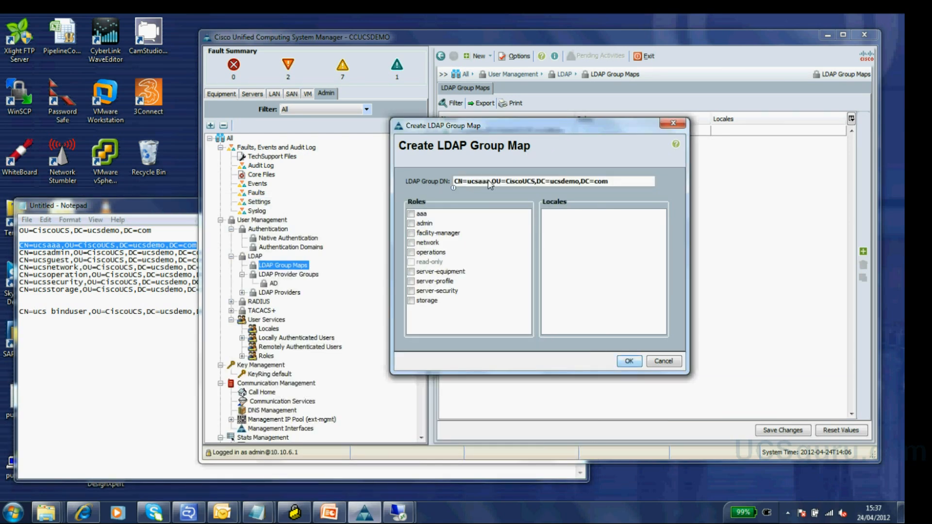
{"action": "left_click", "coordinate": [411, 214]}
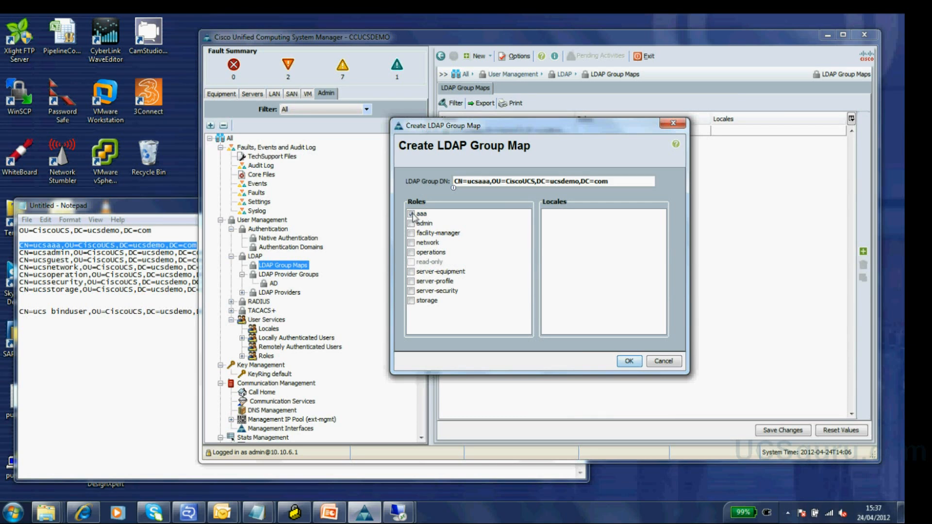
{"action": "left_click", "coordinate": [628, 362]}
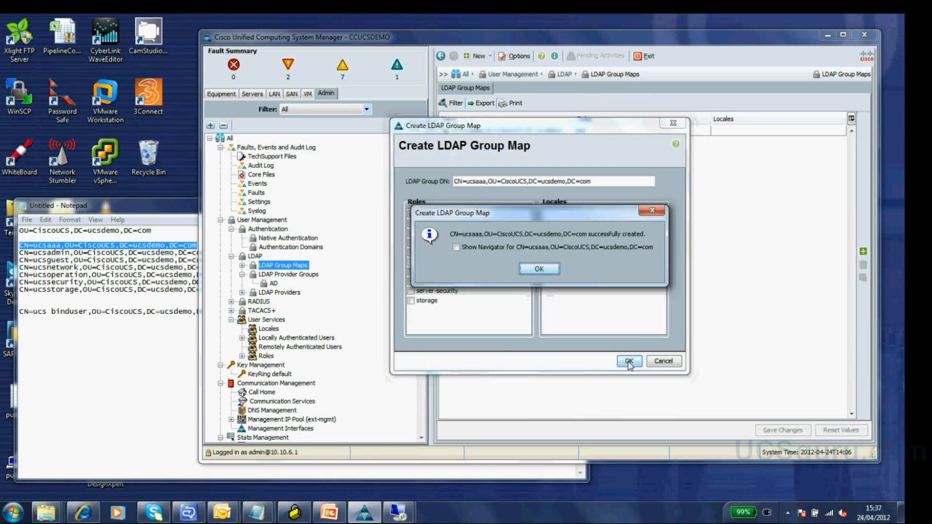
{"action": "left_click", "coordinate": [534, 269]}
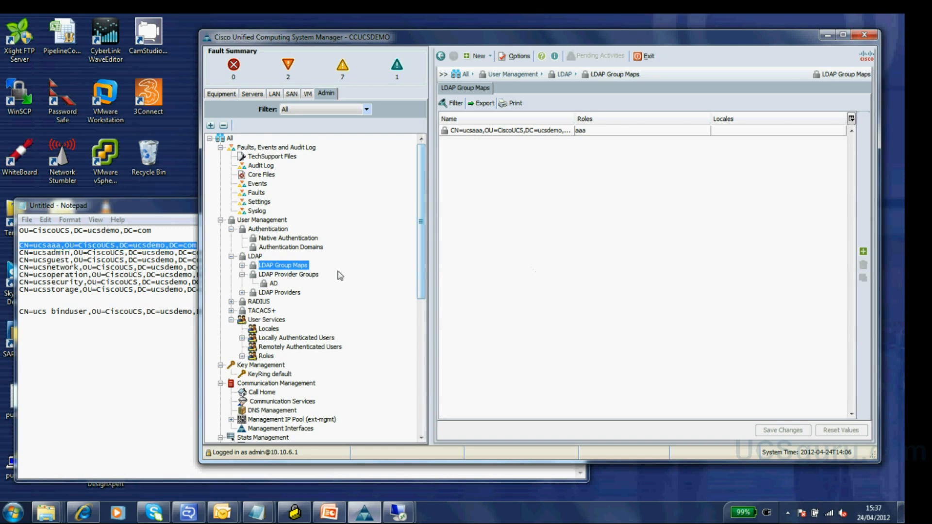
- Create an LDAP group map for CN=ucsadmin,OU=CiscoUCS,DC=ucsdemo,DC=com with the admin role
{"action": "right_click", "coordinate": [292, 270]}
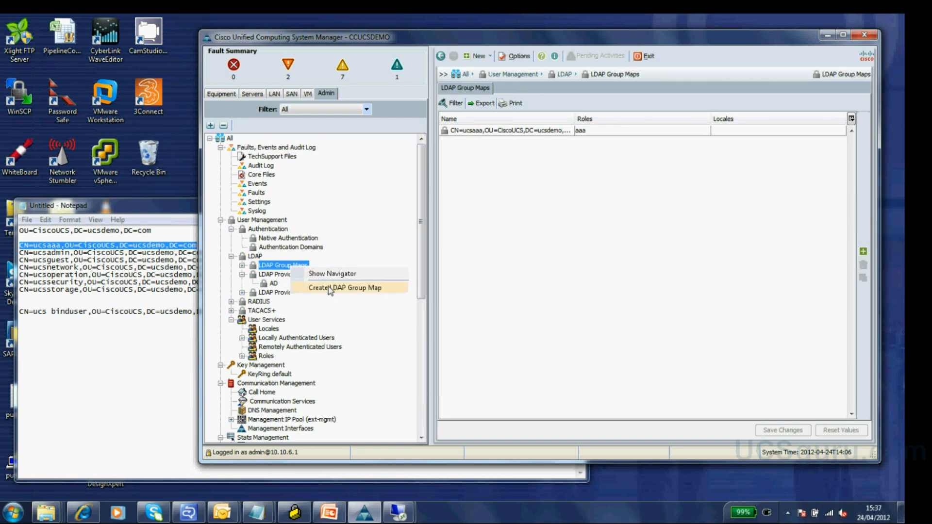
{"action": "left_click", "coordinate": [332, 288]}
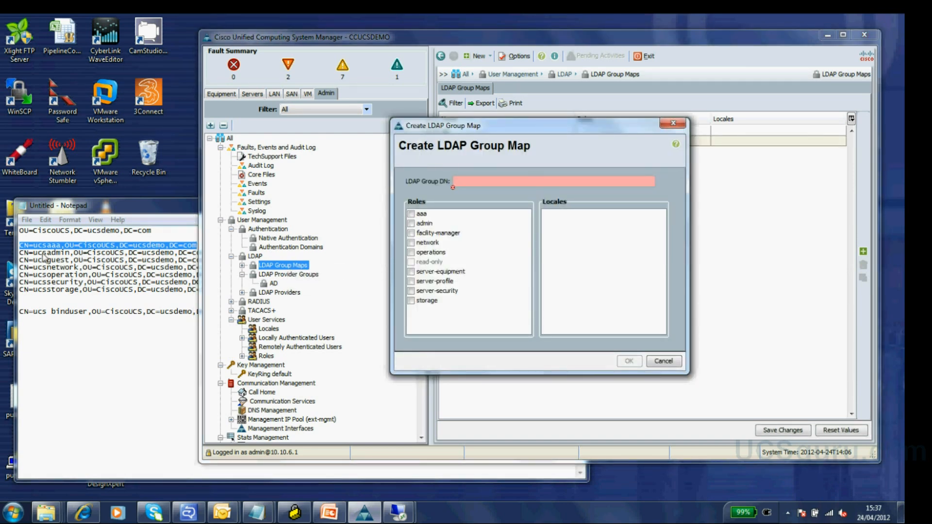
{"action": "left_click", "coordinate": [19, 255]}
{"action": "left_click_drag", "start_coordinate": [19, 253], "coordinate": [210, 261]}
{"action": "key", "text": "ctrl+c"}
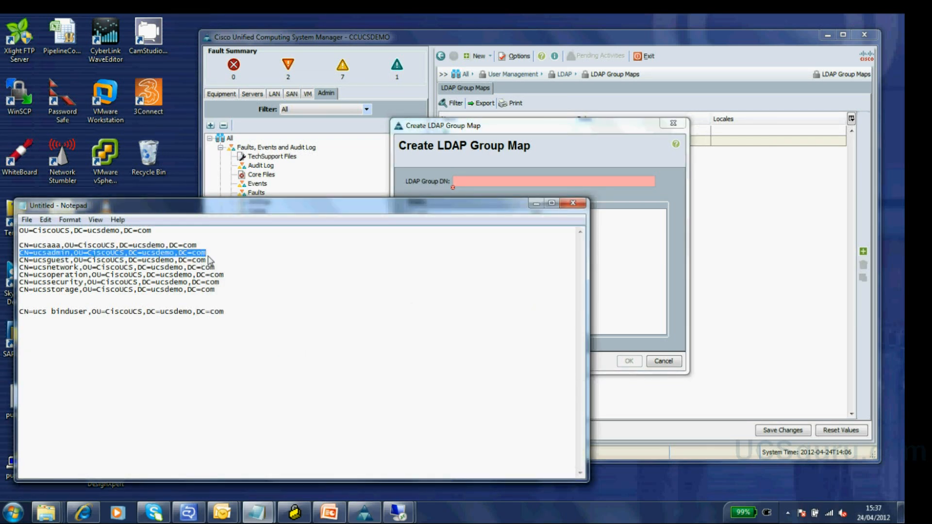
{"action": "left_click", "coordinate": [497, 136]}
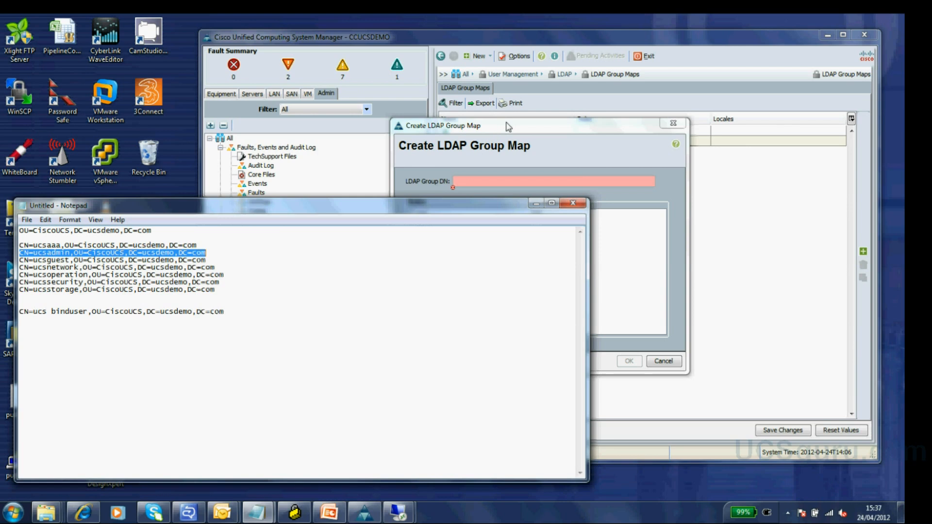
{"action": "key", "text": "ctrl+v"}
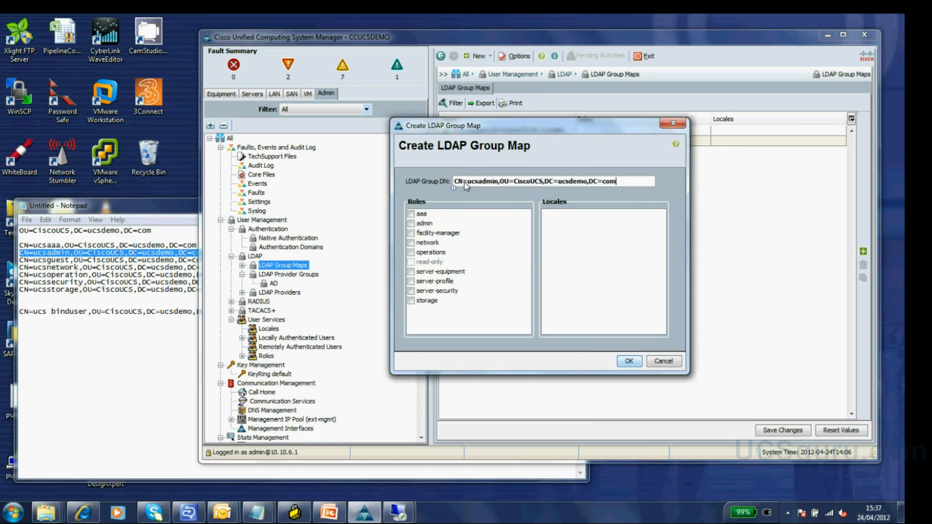
{"action": "left_click", "coordinate": [411, 224]}
{"action": "left_click", "coordinate": [626, 358]}
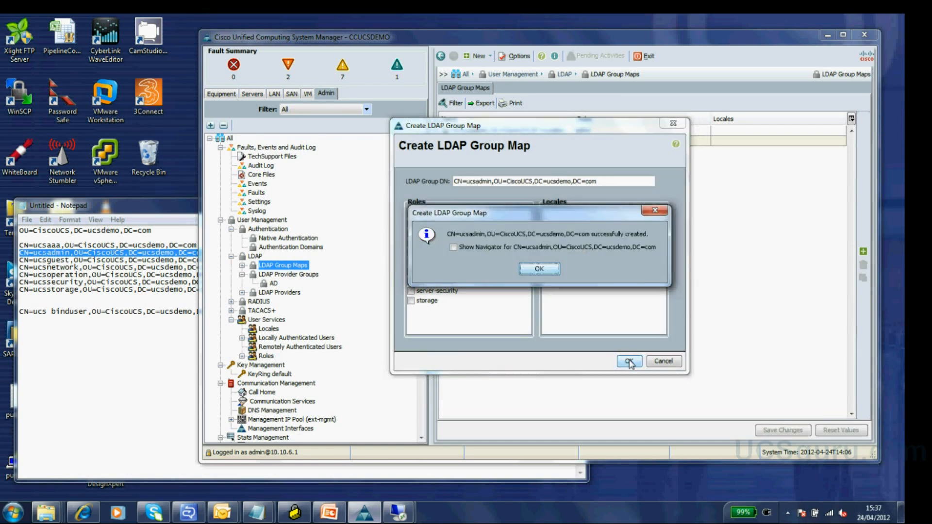
{"action": "left_click", "coordinate": [539, 269]}
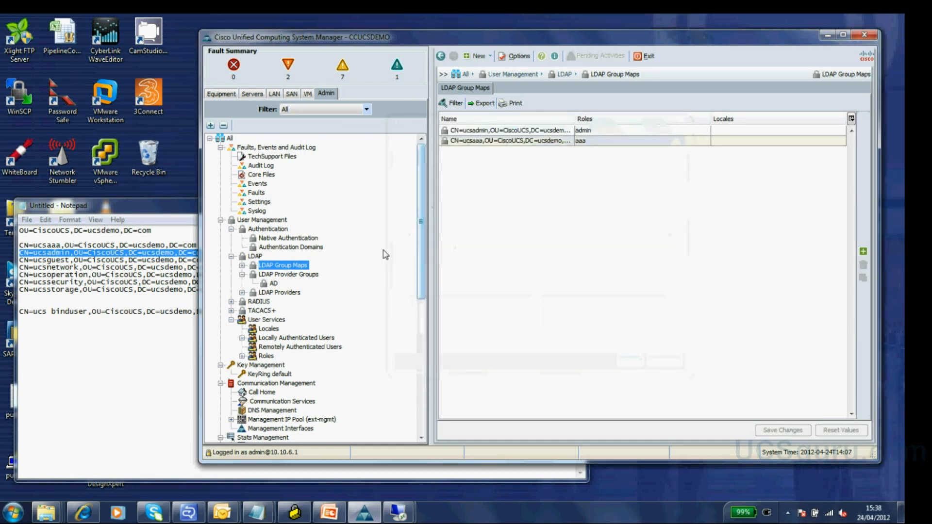
{"action": "left_click", "coordinate": [38, 261]}
- Create an LDAP group map for the ucsguest DN with no role assigned
{"action": "left_click_drag", "start_coordinate": [19, 261], "coordinate": [148, 261]}
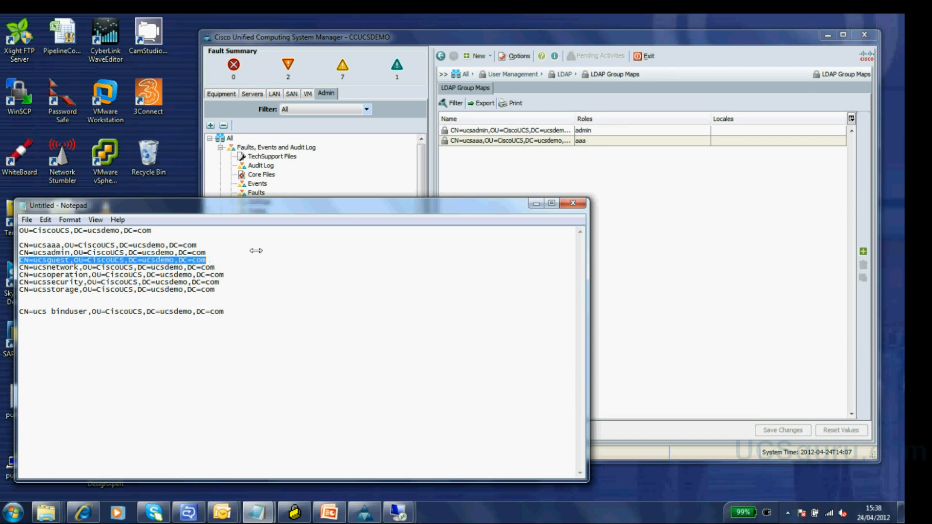
{"action": "left_click", "coordinate": [487, 184]}
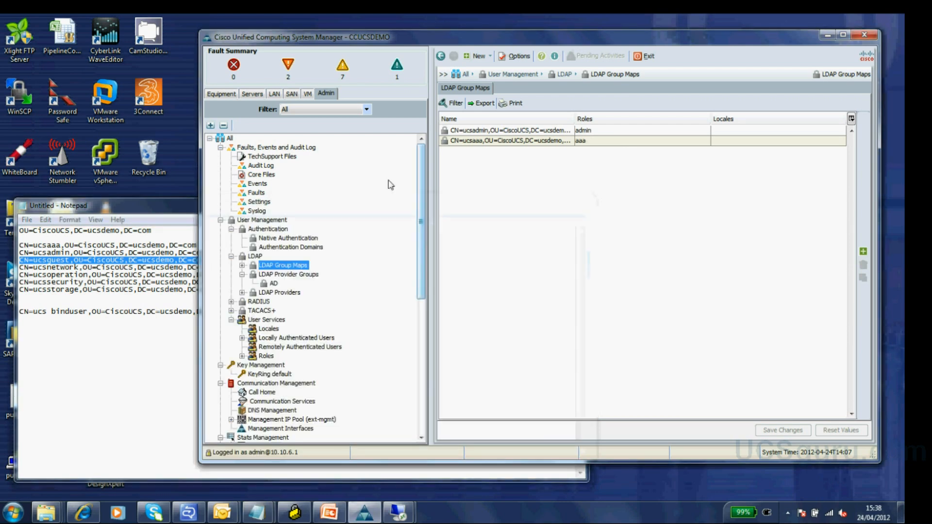
{"action": "right_click", "coordinate": [298, 270]}
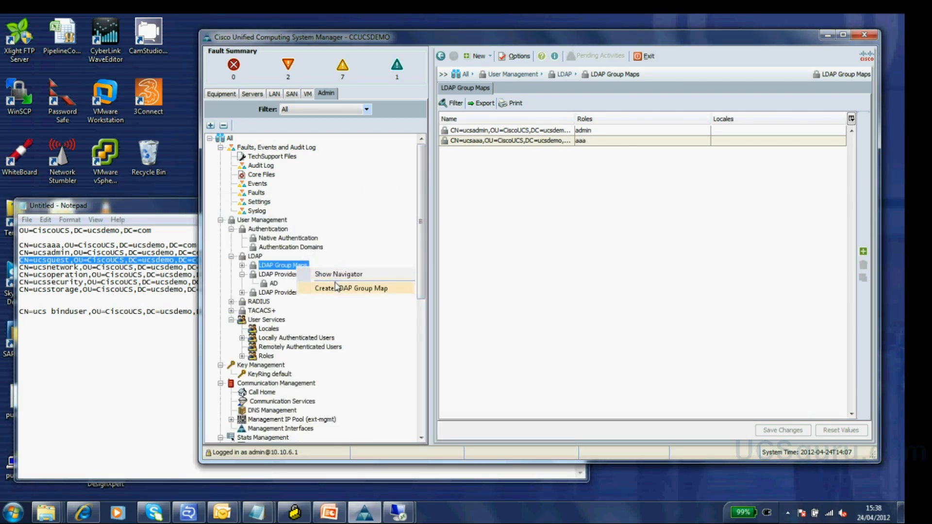
{"action": "left_click", "coordinate": [338, 290]}
{"action": "type", "text": "CN=ucsguest,OU=CiscoUCS,DC=ucsdemo,DC=com"}
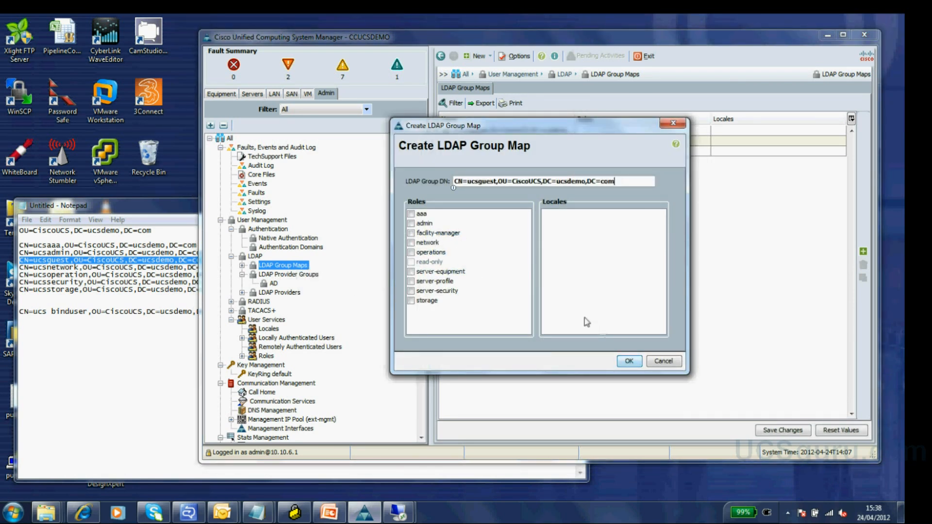
{"action": "left_click", "coordinate": [629, 362]}
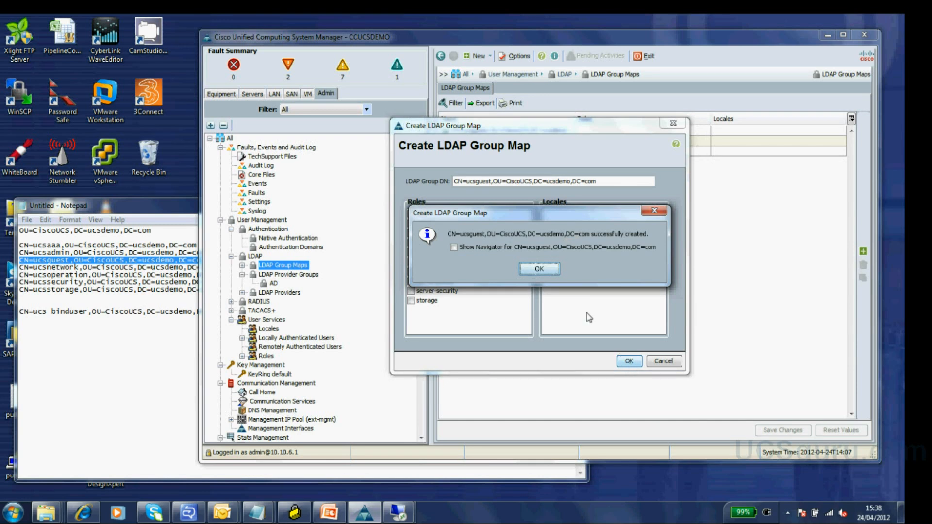
{"action": "left_click", "coordinate": [542, 268]}
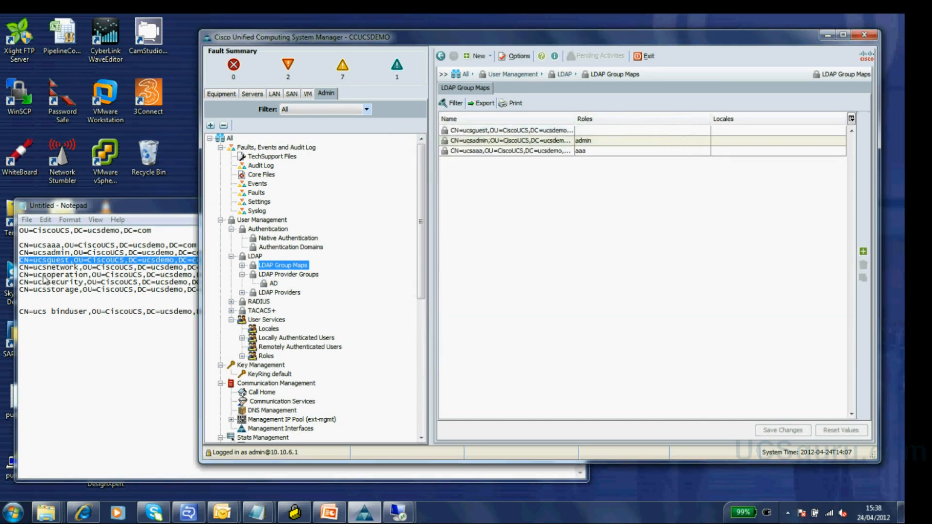
- Create an LDAP group map for CN=ucsnetwork,OU=CiscoUCS,DC=ucsdemo,DC=com with the network role
{"action": "left_click_drag", "start_coordinate": [19, 267], "coordinate": [221, 276]}
{"action": "key", "text": "ctrl+c"}
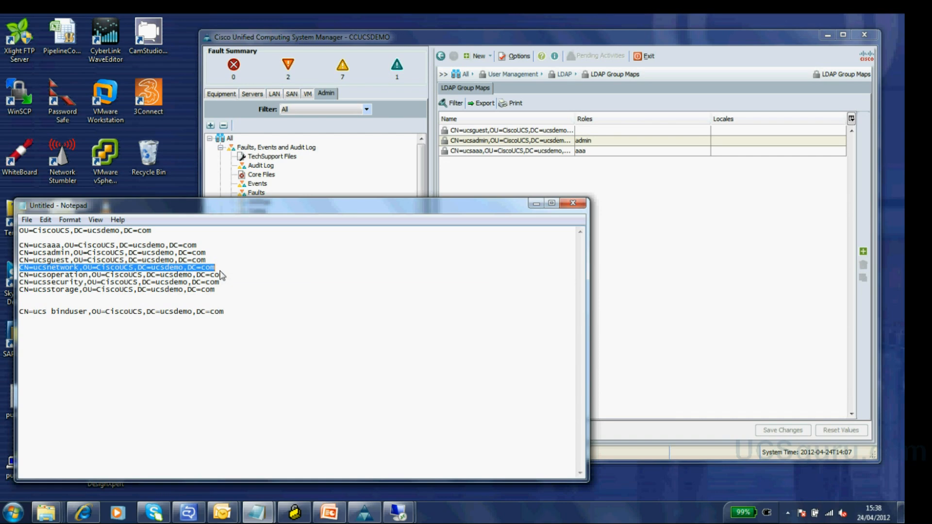
{"action": "left_click", "coordinate": [620, 210]}
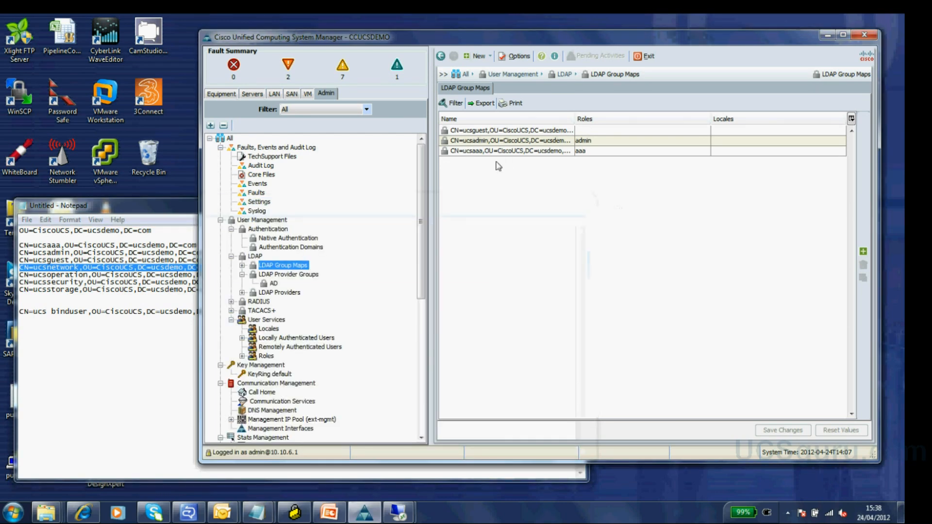
{"action": "right_click", "coordinate": [296, 267]}
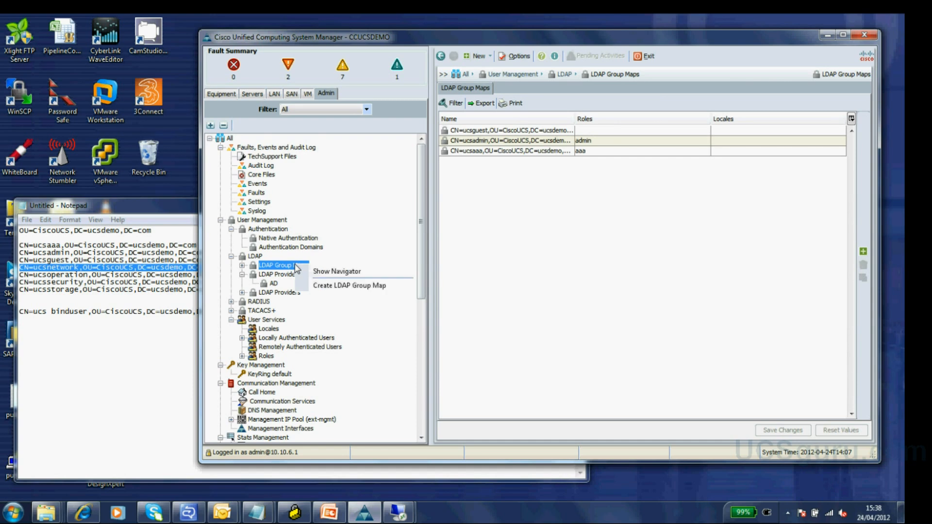
{"action": "left_click", "coordinate": [346, 286]}
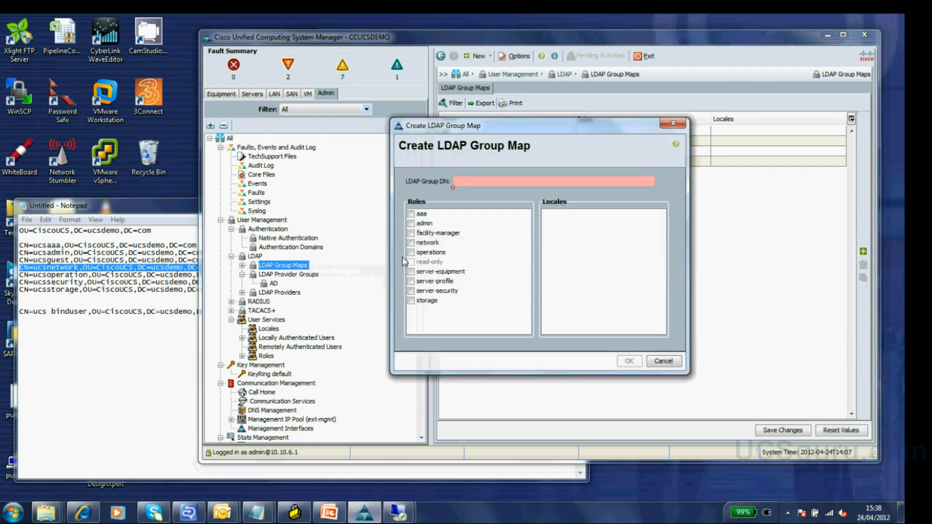
{"action": "key", "text": "ctrl+v"}
{"action": "left_click", "coordinate": [420, 245]}
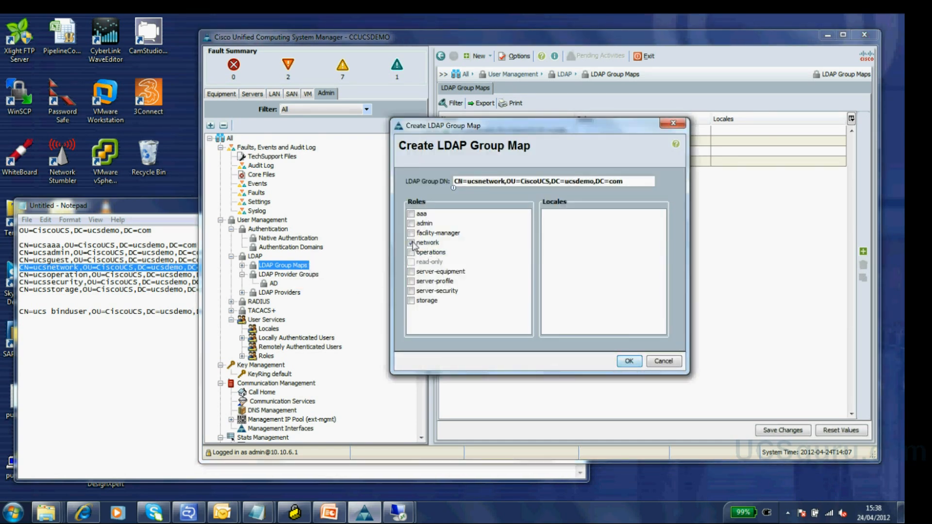
{"action": "left_click", "coordinate": [631, 363]}
{"action": "left_click", "coordinate": [542, 265]}
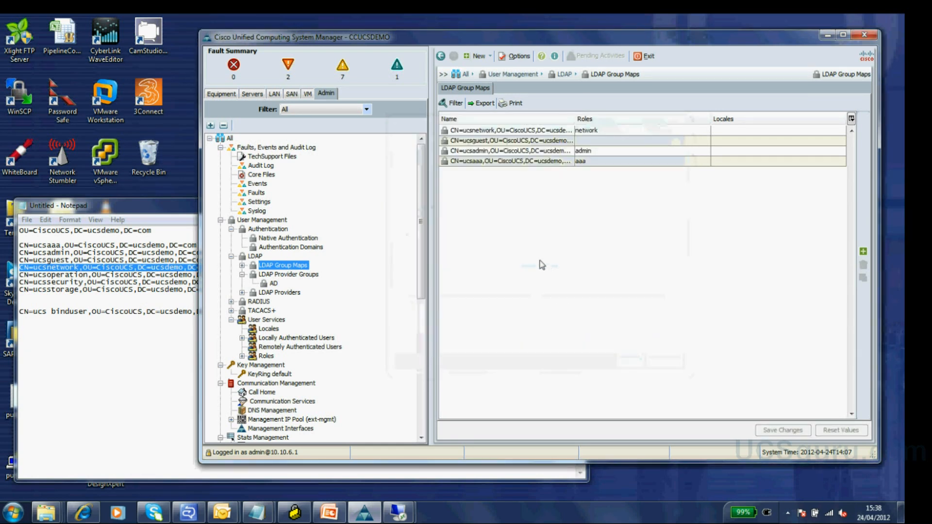
- Create an LDAP group map for the ucsoperation DN with the operations role
{"action": "left_click_drag", "start_coordinate": [17, 274], "coordinate": [226, 275]}
{"action": "key", "text": "ctrl+c"}
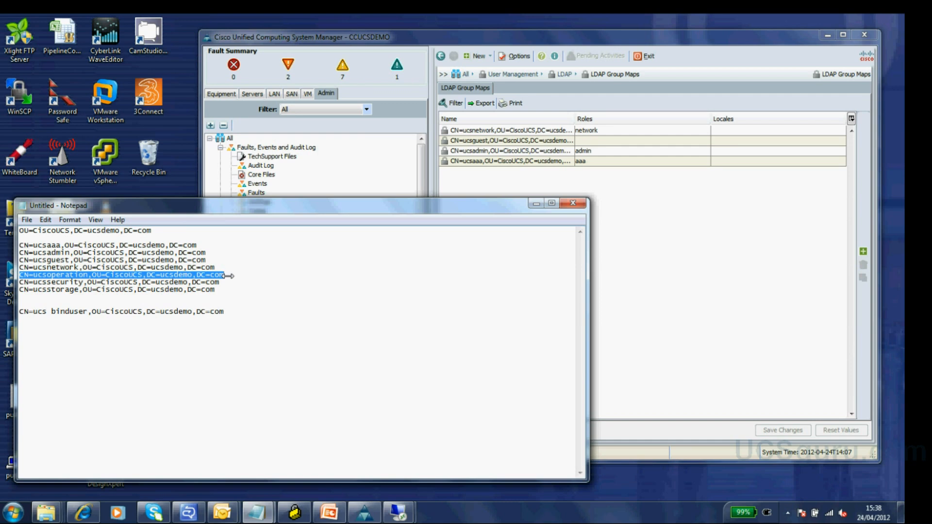
{"action": "left_click", "coordinate": [650, 217]}
{"action": "right_click", "coordinate": [295, 267]}
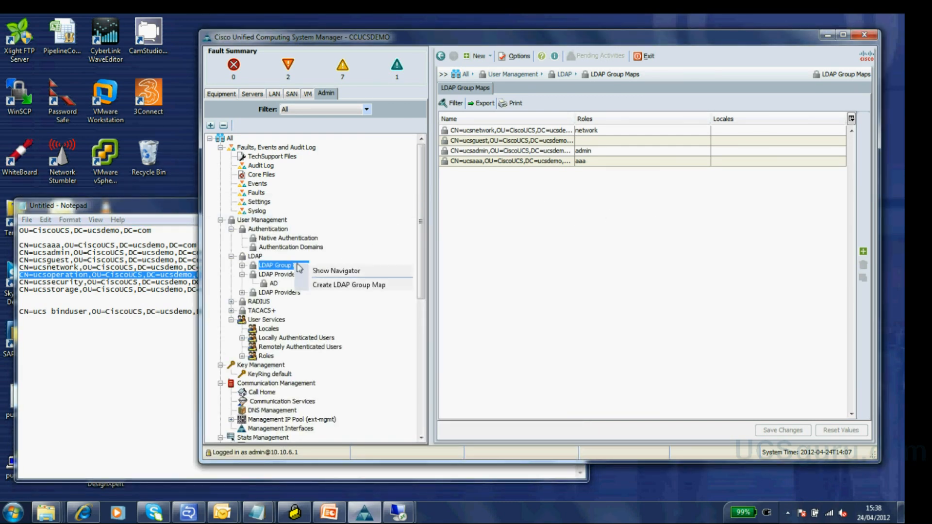
{"action": "left_click", "coordinate": [325, 285]}
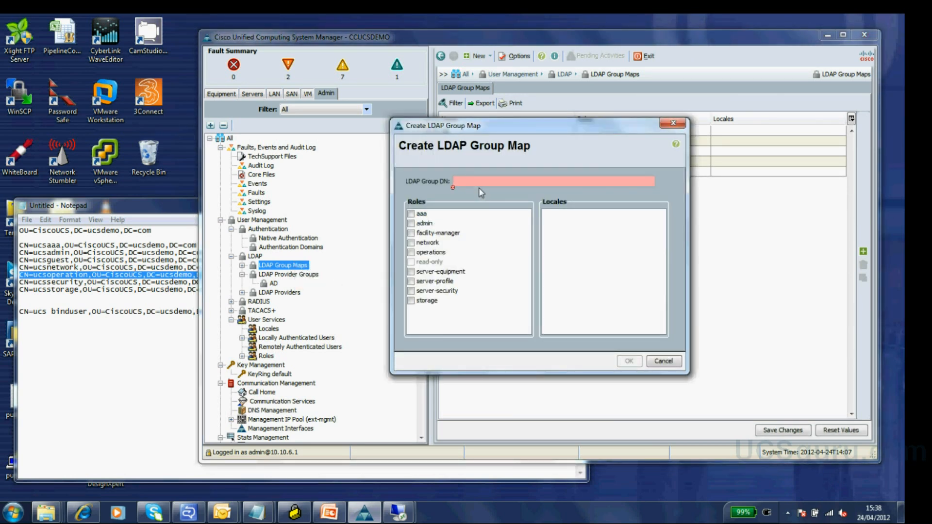
{"action": "key", "text": "ctrl+v"}
{"action": "left_click", "coordinate": [411, 254]}
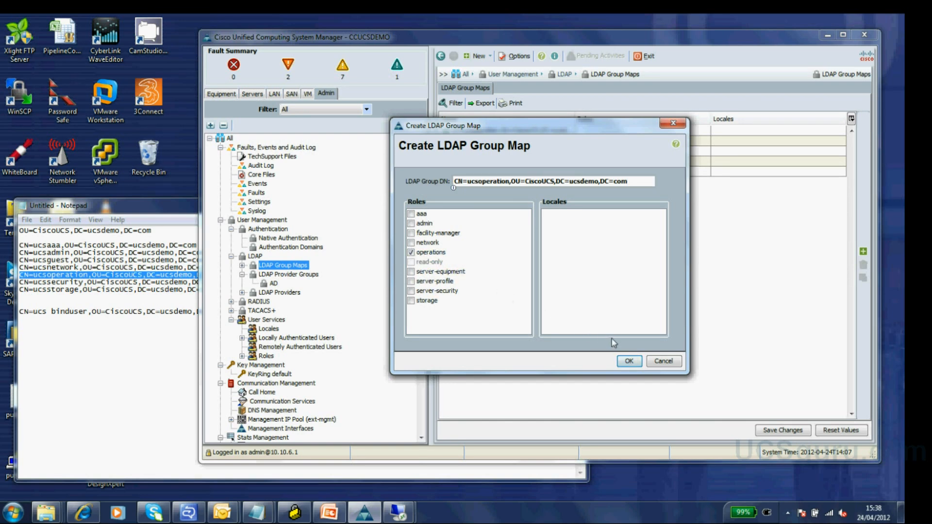
{"action": "left_click", "coordinate": [631, 362]}
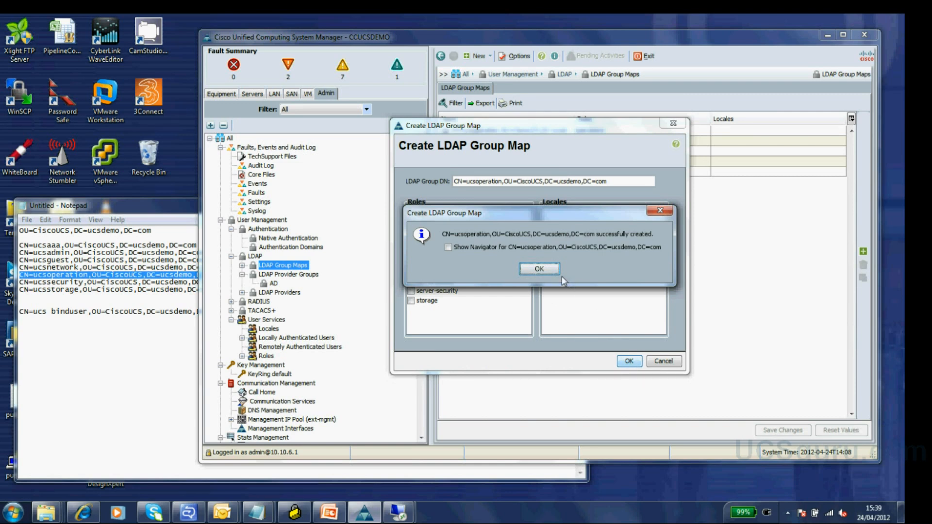
{"action": "left_click", "coordinate": [546, 270]}
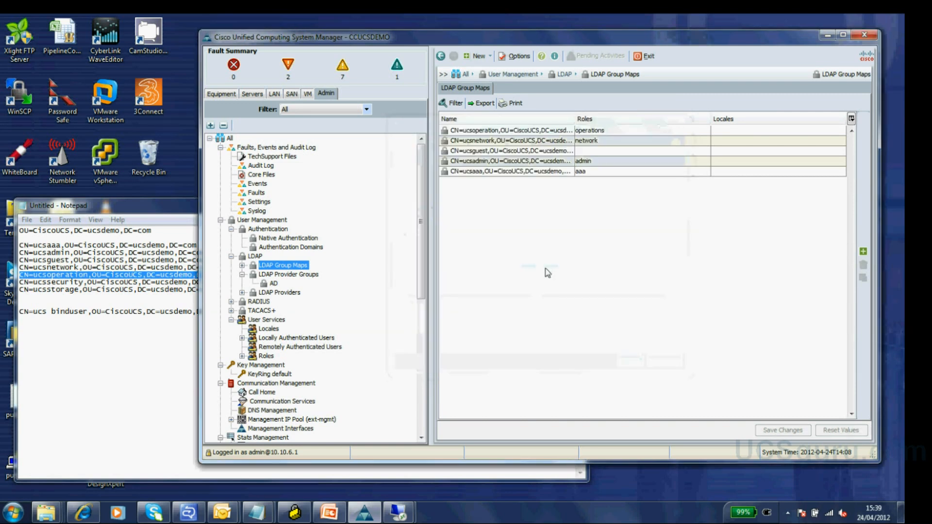
- Create an LDAP group map for the ucssecurity DN with the server-security role
{"action": "left_click", "coordinate": [21, 285]}
{"action": "left_click_drag", "start_coordinate": [22, 286], "coordinate": [225, 288]}
{"action": "key", "text": "ctrl+c"}
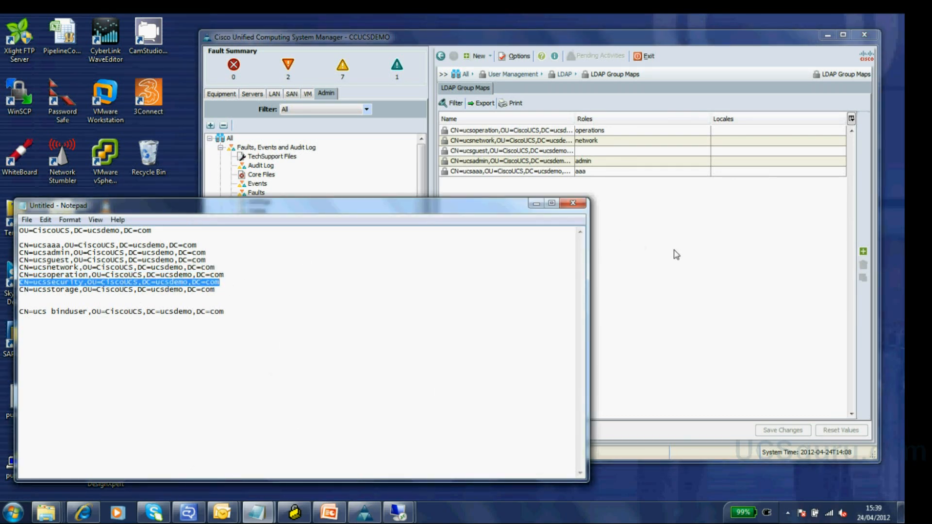
{"action": "left_click", "coordinate": [496, 194]}
{"action": "right_click", "coordinate": [294, 267]}
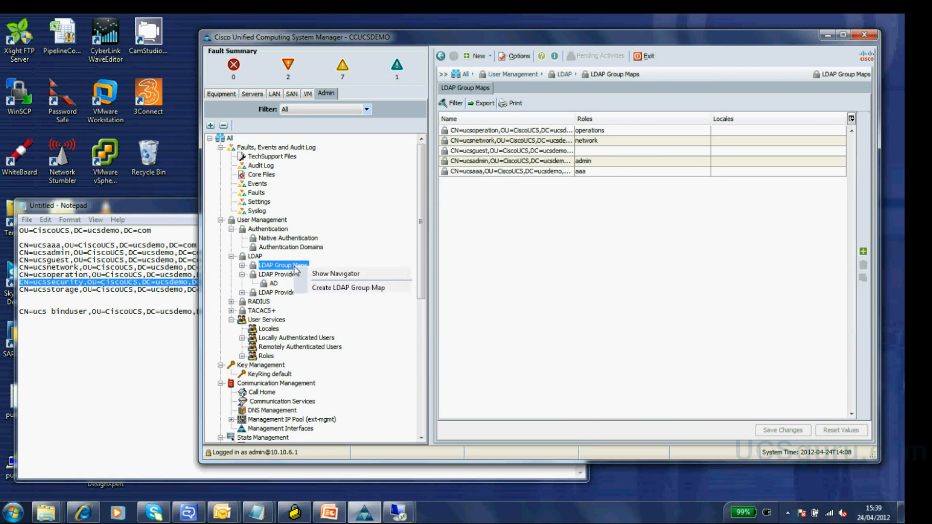
{"action": "left_click", "coordinate": [333, 289]}
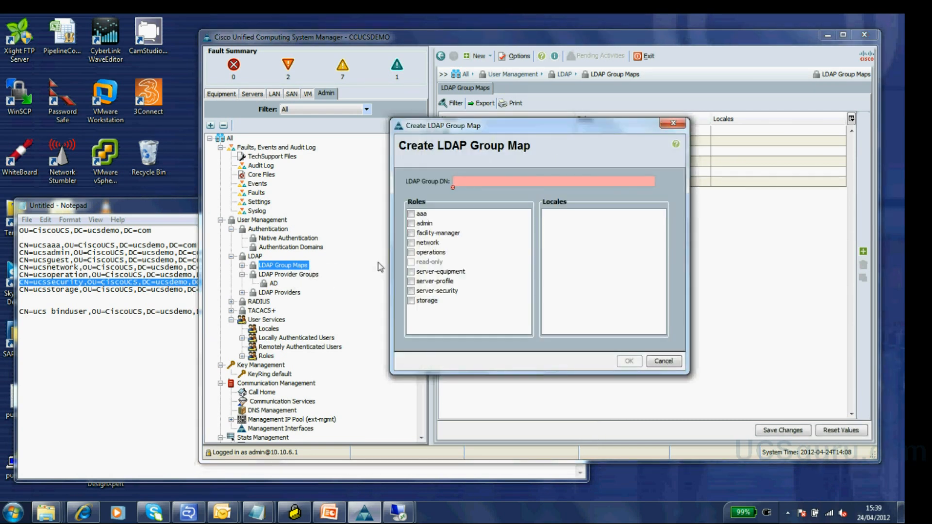
{"action": "key", "text": "ctrl+v"}
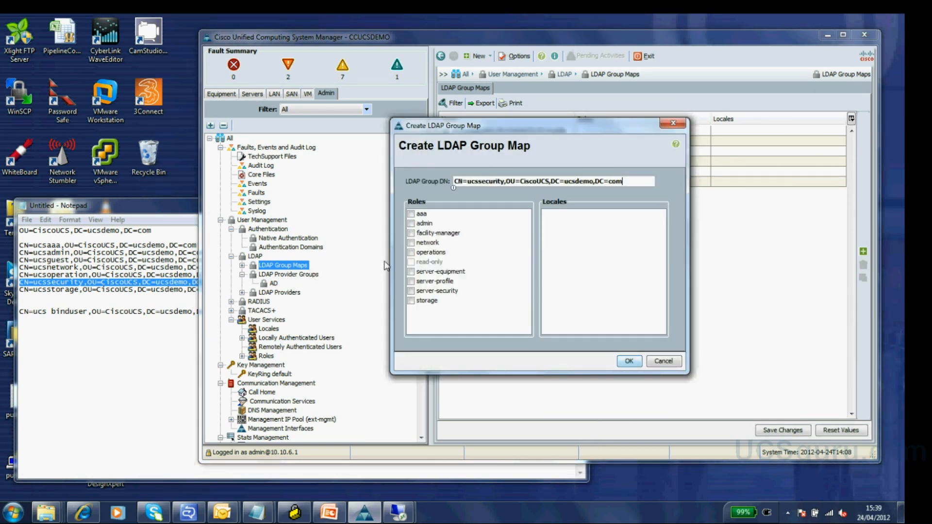
{"action": "left_click", "coordinate": [411, 291]}
{"action": "left_click", "coordinate": [619, 360]}
{"action": "left_click", "coordinate": [536, 273]}
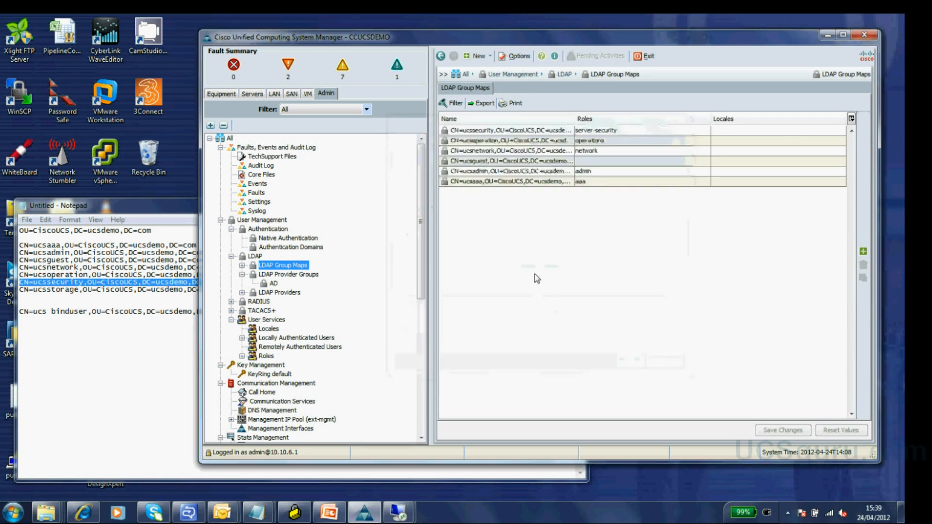
{"action": "left_click", "coordinate": [20, 290]}
- Create an LDAP group map for CN=ucsstorage,OU=CiscoUCS,DC=ucsdemo,DC=com with the storage role
{"action": "left_click_drag", "start_coordinate": [21, 290], "coordinate": [220, 294]}
{"action": "key", "text": "ctrl+c"}
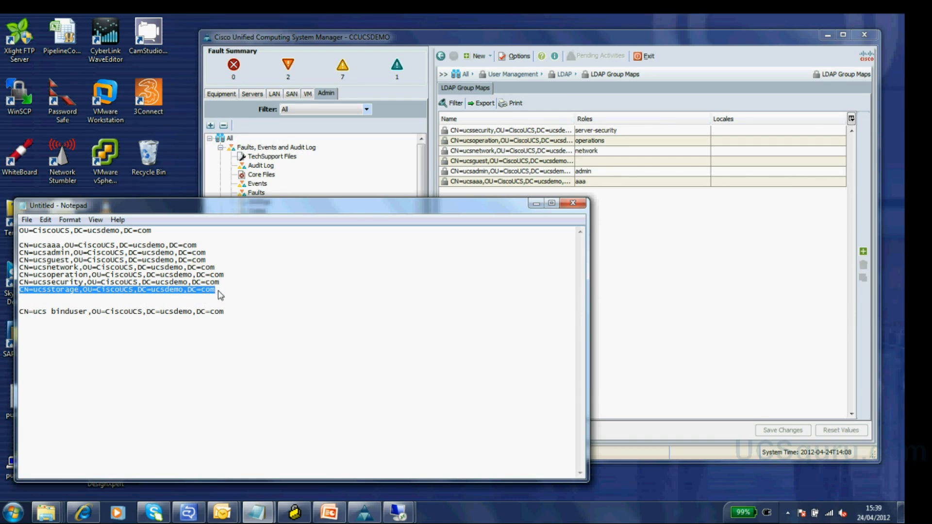
{"action": "left_click", "coordinate": [637, 249]}
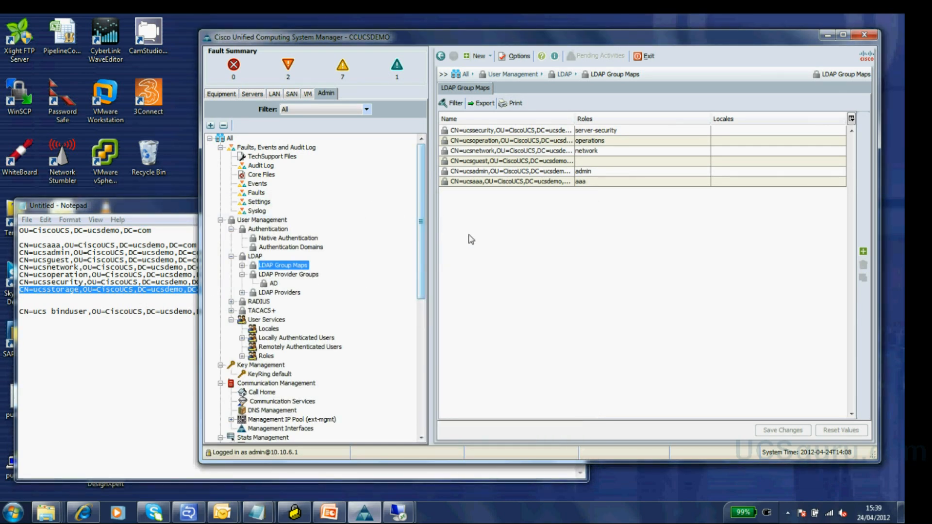
{"action": "right_click", "coordinate": [291, 267]}
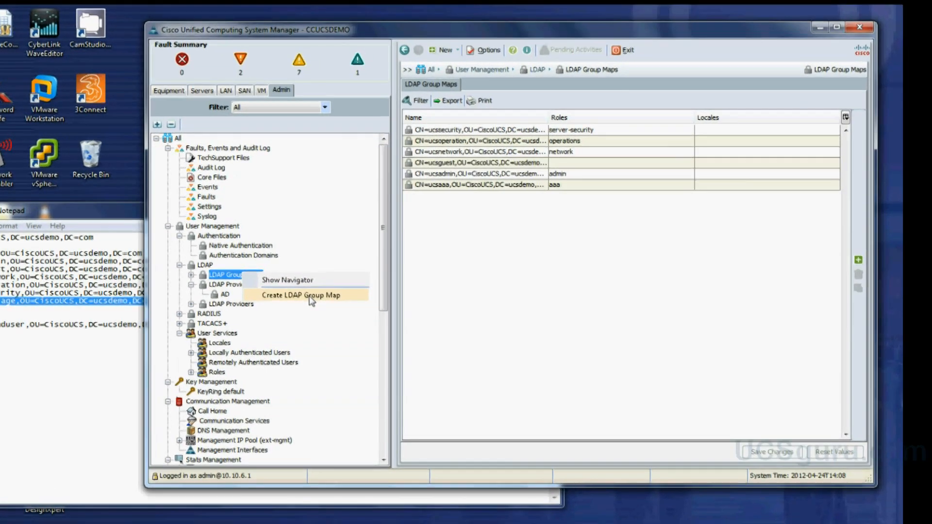
{"action": "left_click", "coordinate": [311, 296]}
{"action": "key", "text": "ctrl+v"}
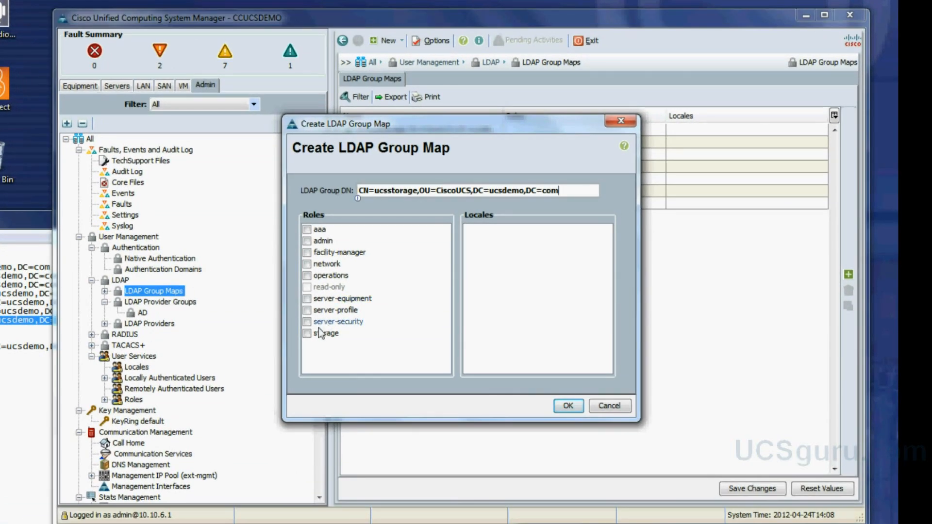
{"action": "left_click", "coordinate": [319, 333]}
{"action": "left_click", "coordinate": [569, 406]}
{"action": "left_click", "coordinate": [470, 296]}
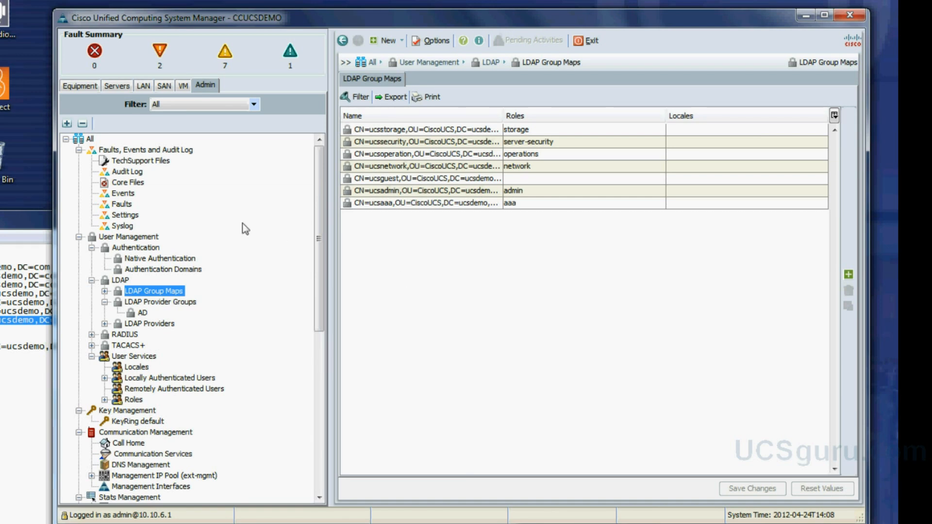
- Create authentication domain Active_Directory using realm Ldap and provider group AD
{"action": "left_click", "coordinate": [152, 269]}
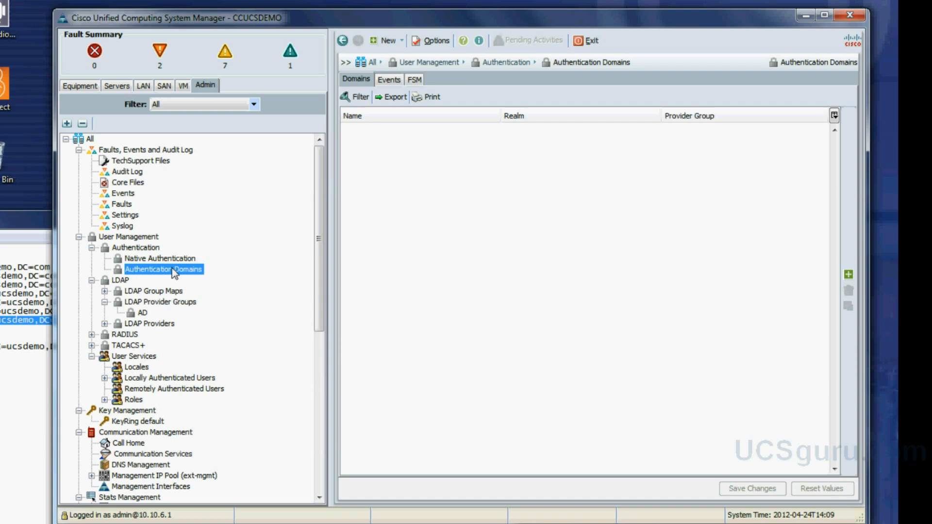
{"action": "right_click", "coordinate": [174, 273]}
{"action": "left_click", "coordinate": [206, 294]}
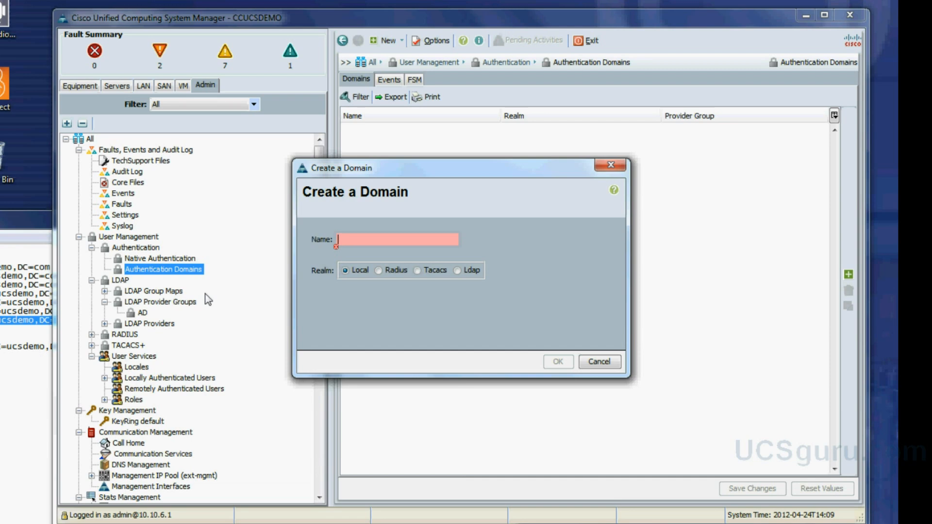
{"action": "type", "text": "Active"}
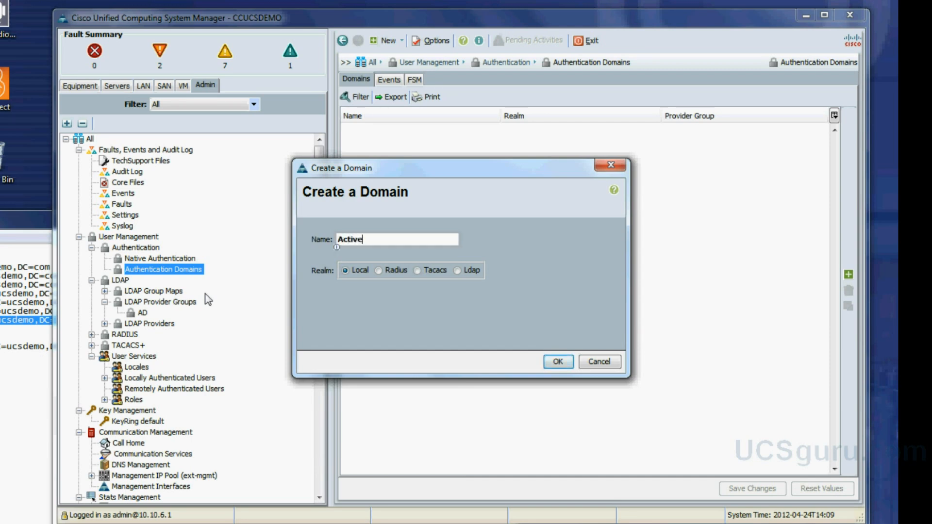
{"action": "type", "text": "_Directory"}
{"action": "left_click", "coordinate": [458, 271]}
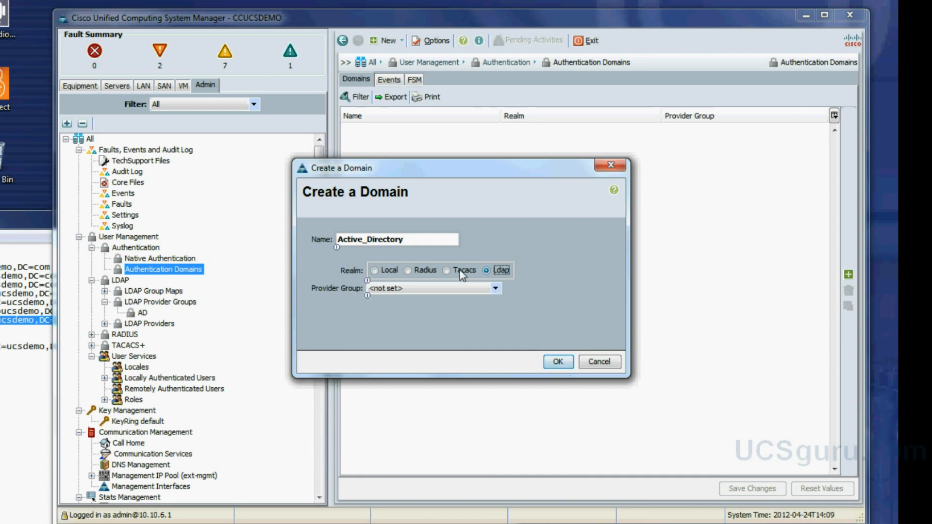
{"action": "left_click", "coordinate": [498, 290]}
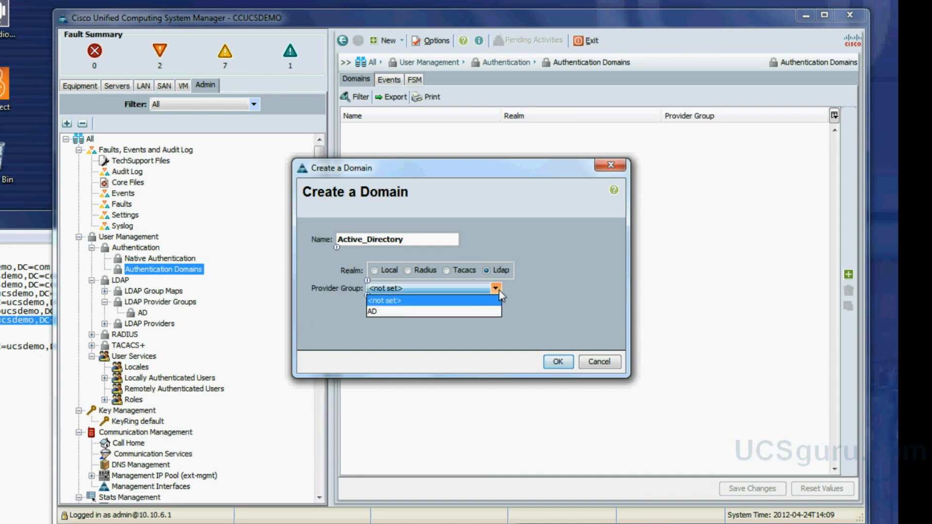
{"action": "left_click", "coordinate": [487, 312]}
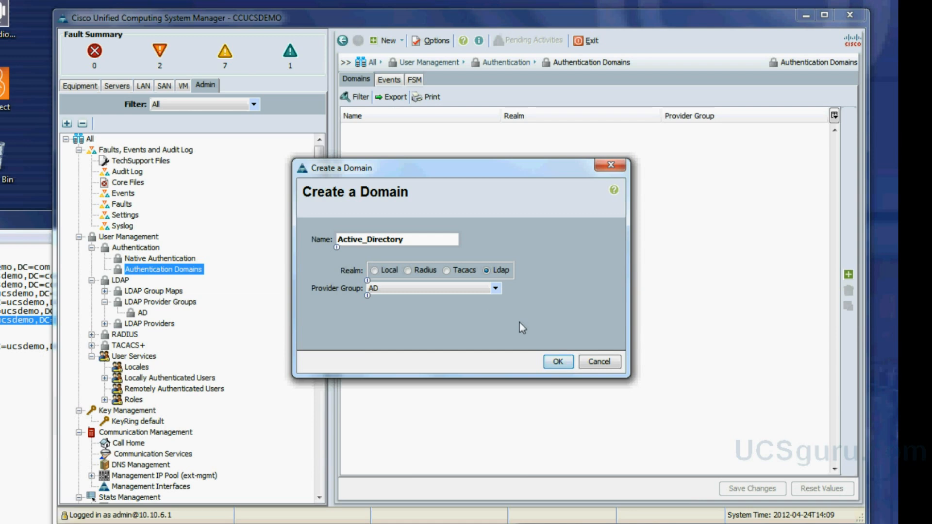
{"action": "left_click", "coordinate": [559, 362]}
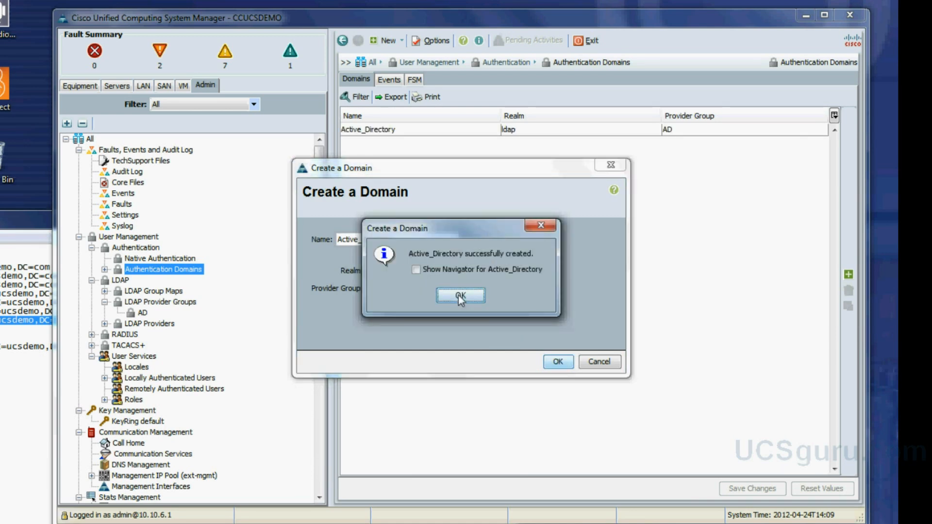
{"action": "left_click", "coordinate": [459, 295]}
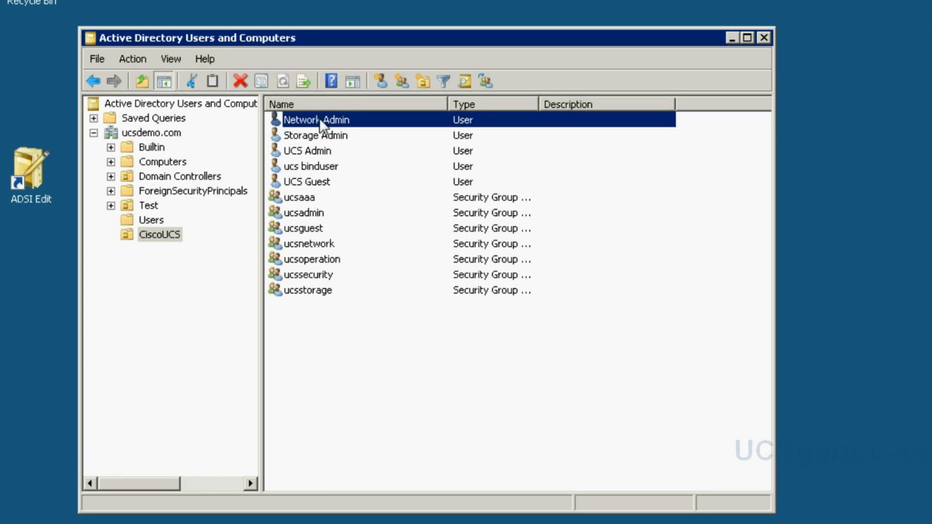
- Make the Network Admin user a member of the ucsnetwork group
{"action": "double_click", "coordinate": [319, 120]}
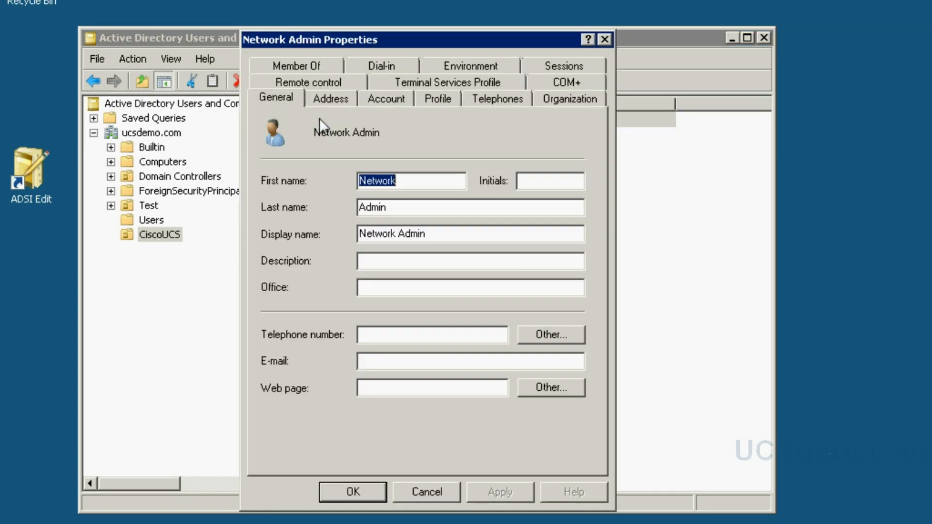
{"action": "left_click", "coordinate": [314, 65]}
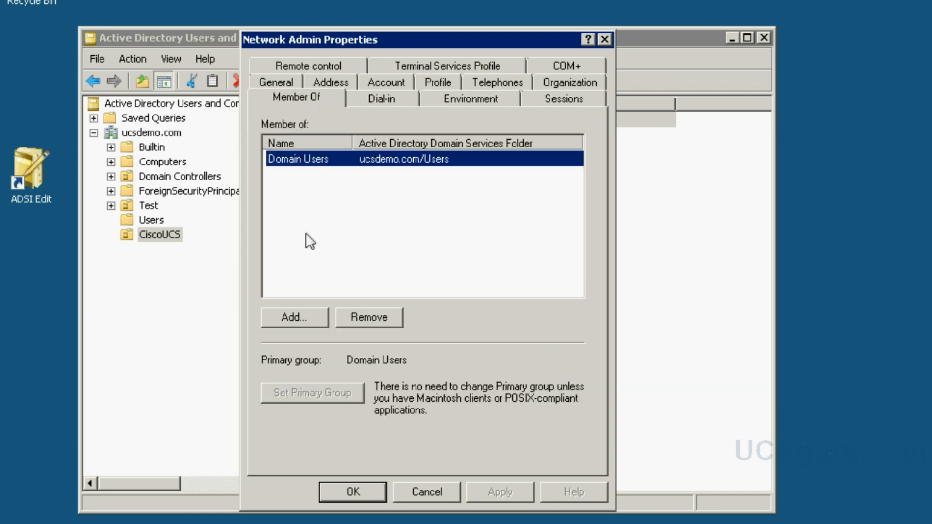
{"action": "left_click", "coordinate": [287, 322]}
{"action": "type", "text": "u"}
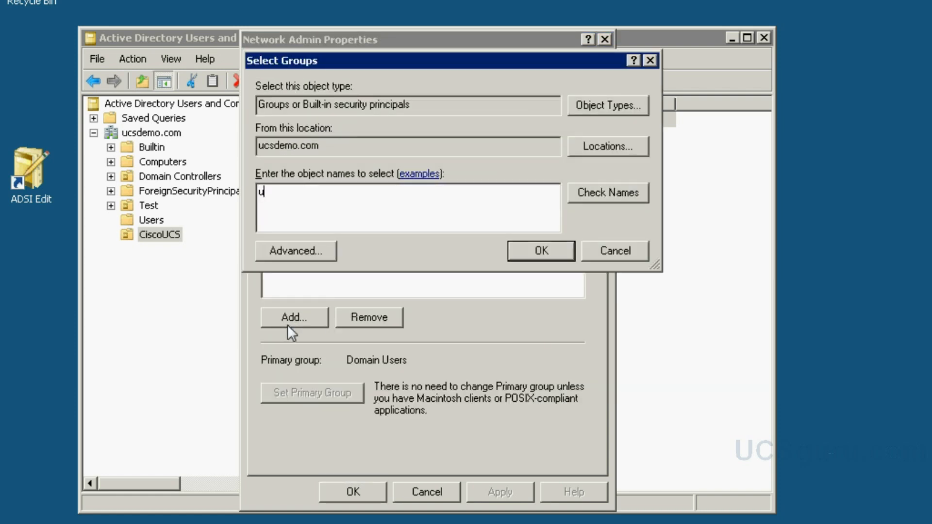
{"action": "type", "text": "csnet"}
{"action": "left_click", "coordinate": [622, 193]}
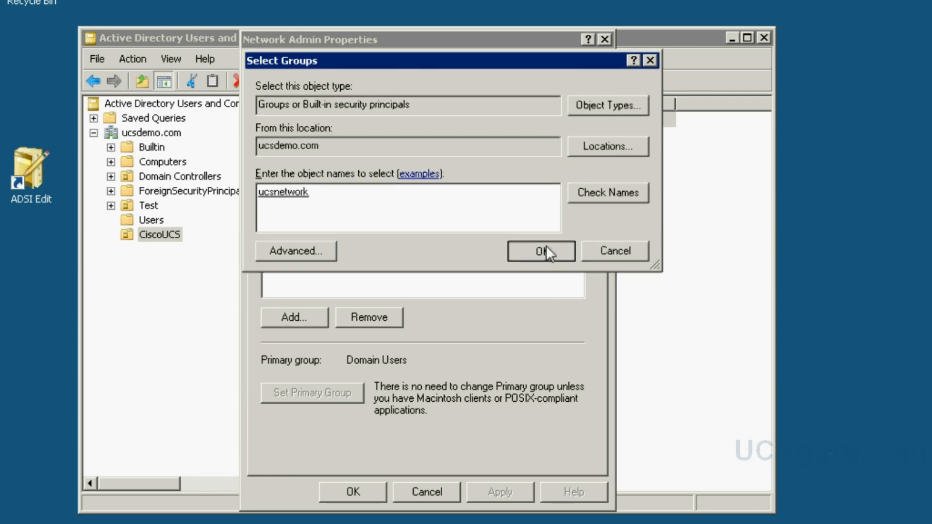
{"action": "left_click", "coordinate": [546, 246]}
{"action": "left_click", "coordinate": [482, 488]}
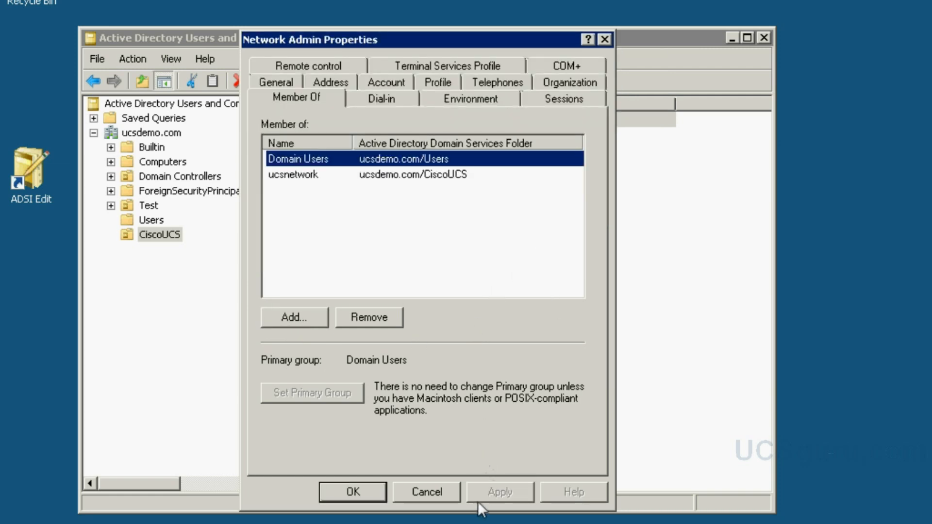
{"action": "left_click", "coordinate": [355, 487]}
- Make the Storage Admin user a member of the ucsstorage group
{"action": "double_click", "coordinate": [322, 135]}
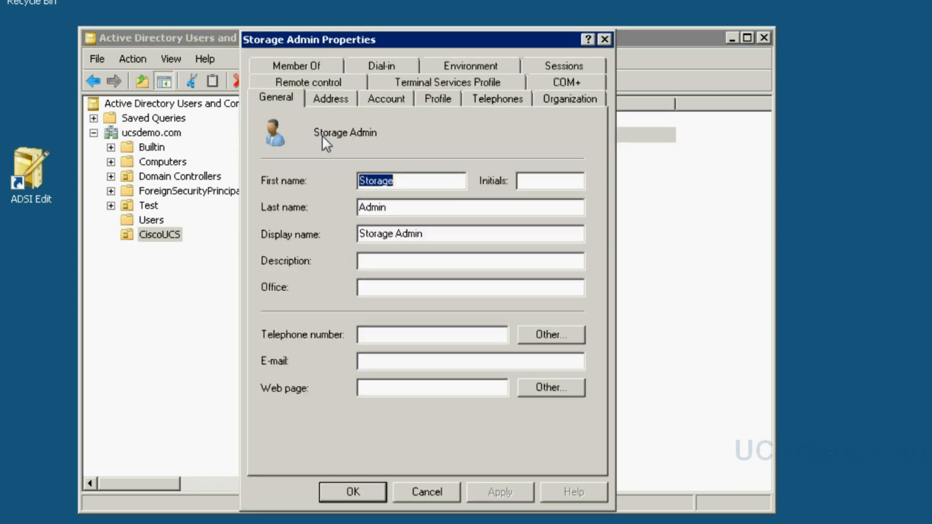
{"action": "left_click", "coordinate": [320, 66]}
{"action": "left_click", "coordinate": [295, 318]}
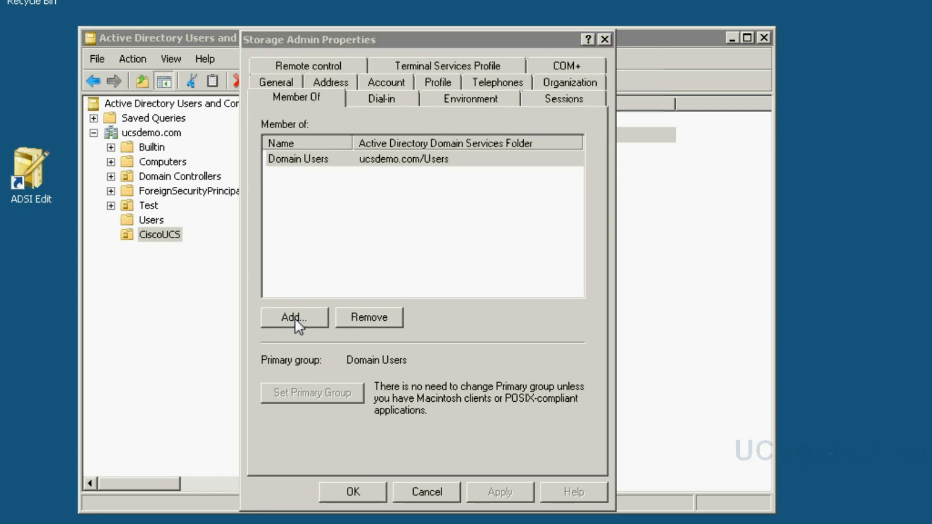
{"action": "type", "text": "ucsstorage"}
{"action": "left_click", "coordinate": [604, 194]}
{"action": "left_click", "coordinate": [563, 245]}
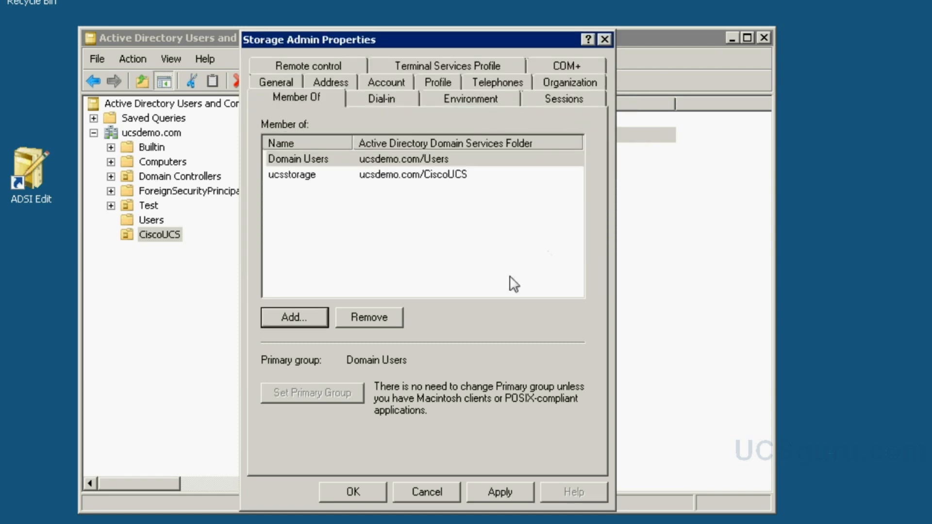
{"action": "key", "text": "shift+Tab"}
{"action": "left_click", "coordinate": [362, 492]}
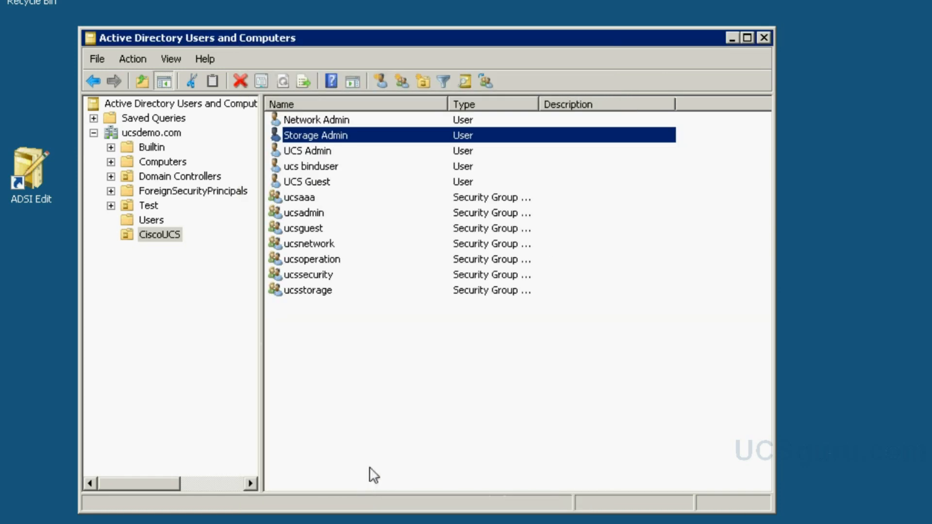
- Make the UCS Admin user a member of the ucsadmin group
{"action": "double_click", "coordinate": [322, 150]}
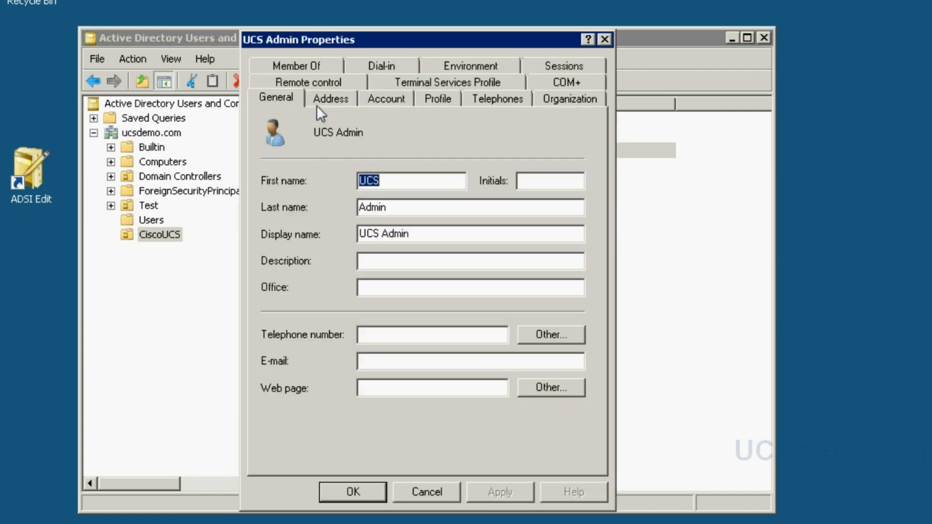
{"action": "left_click", "coordinate": [304, 62]}
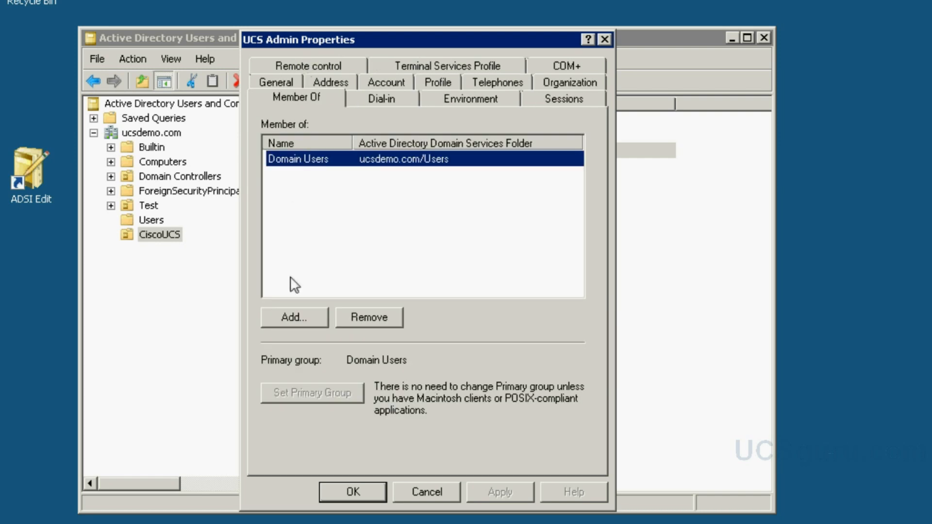
{"action": "left_click", "coordinate": [291, 323]}
{"action": "type", "text": "u"}
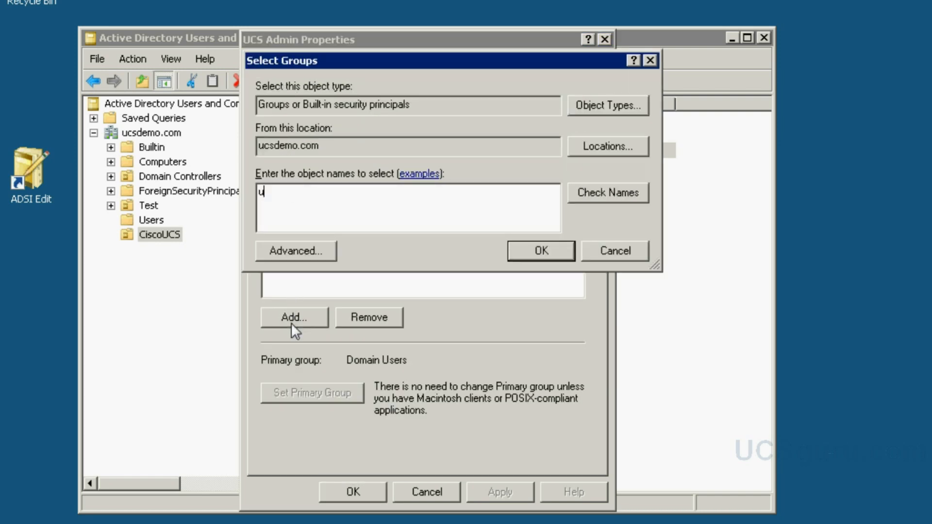
{"action": "type", "text": "csa"}
{"action": "left_click", "coordinate": [597, 192]}
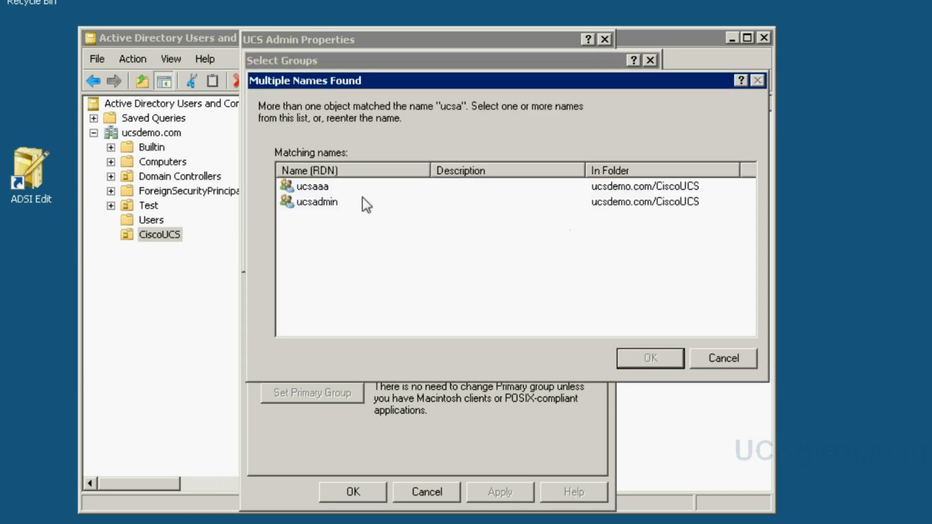
{"action": "left_click", "coordinate": [367, 202]}
{"action": "left_click", "coordinate": [646, 359]}
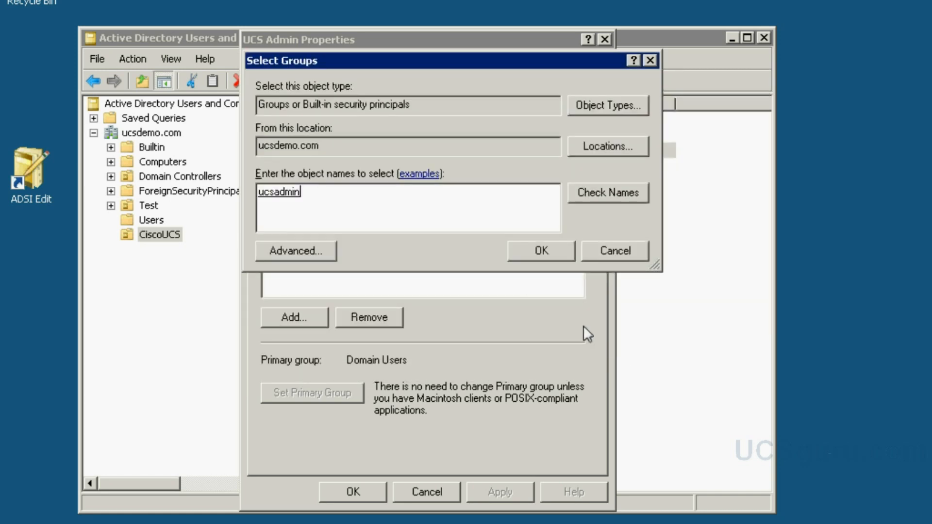
{"action": "left_click", "coordinate": [547, 251]}
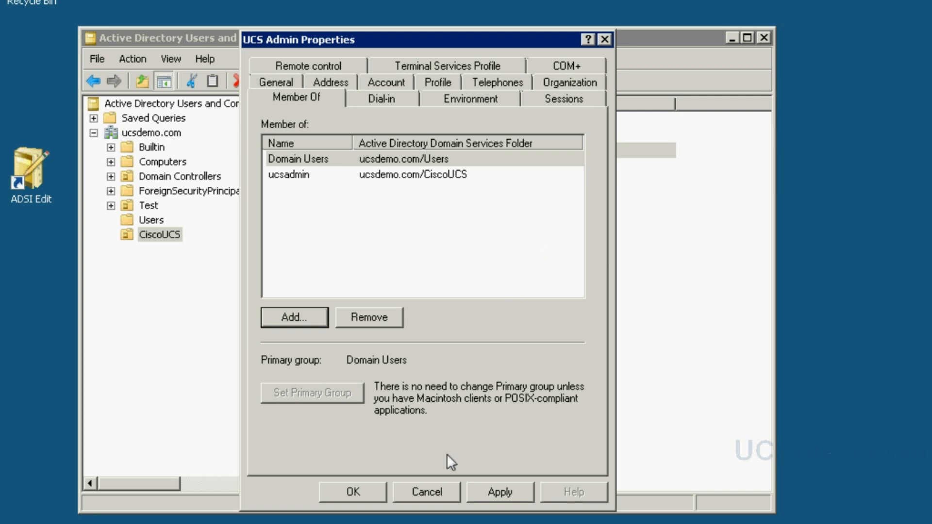
{"action": "left_click", "coordinate": [352, 492]}
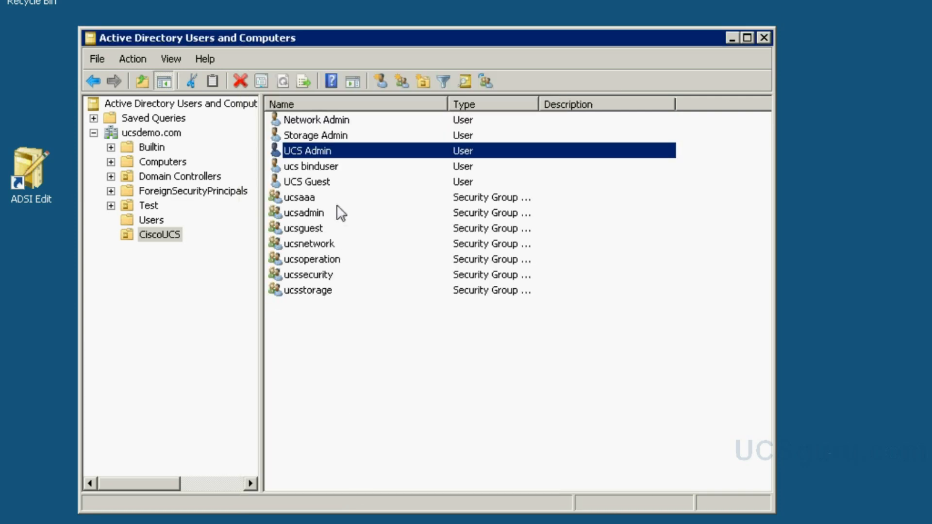
- Make the UCS Guest user a member of the ucsguest group
{"action": "double_click", "coordinate": [321, 181]}
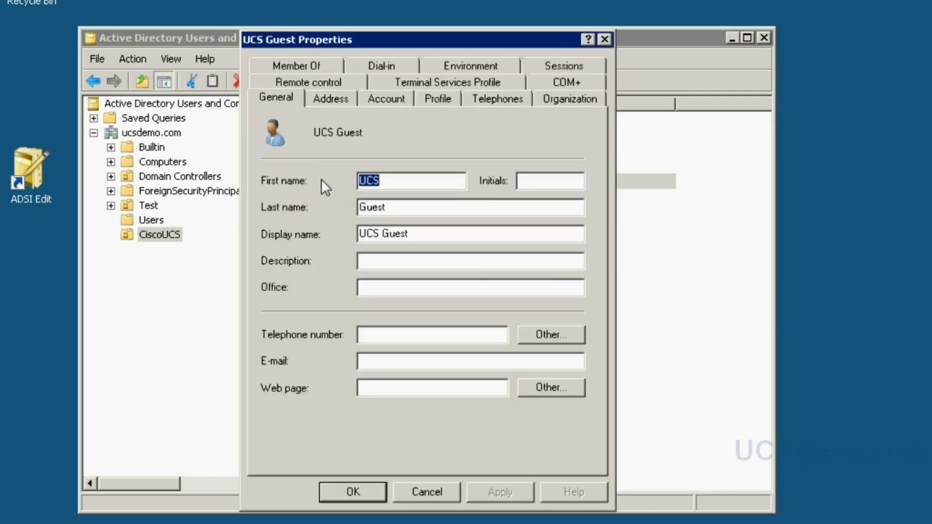
{"action": "left_click", "coordinate": [309, 66]}
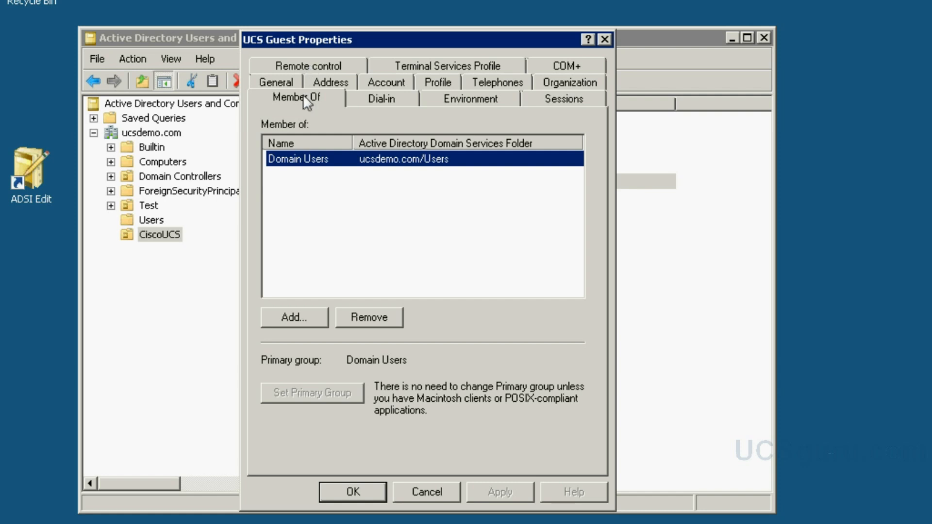
{"action": "left_click", "coordinate": [295, 312]}
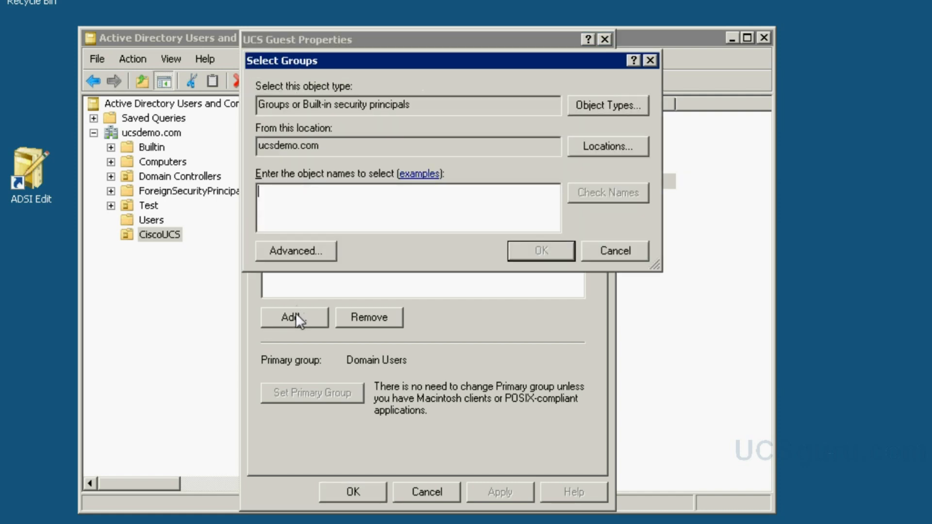
{"action": "type", "text": "ucsgu"}
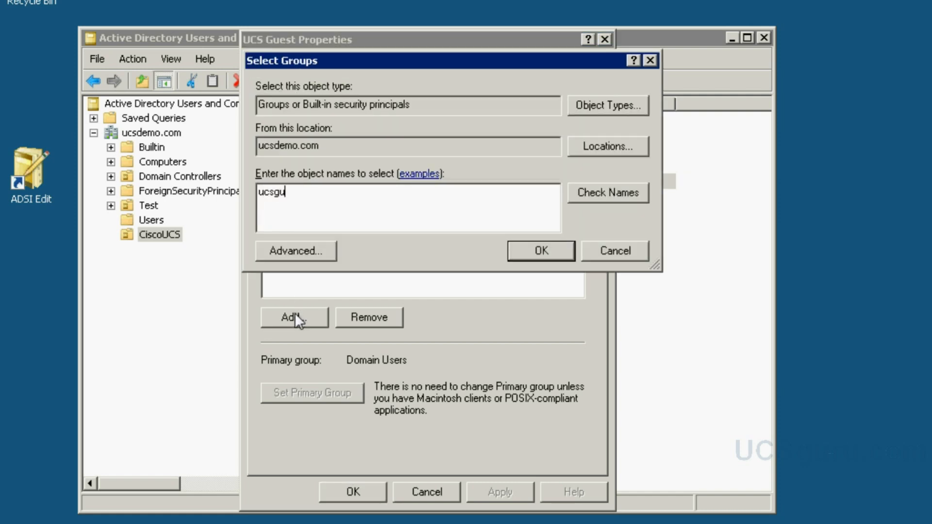
{"action": "left_click", "coordinate": [619, 194]}
{"action": "left_click", "coordinate": [537, 249]}
{"action": "left_click", "coordinate": [351, 493]}
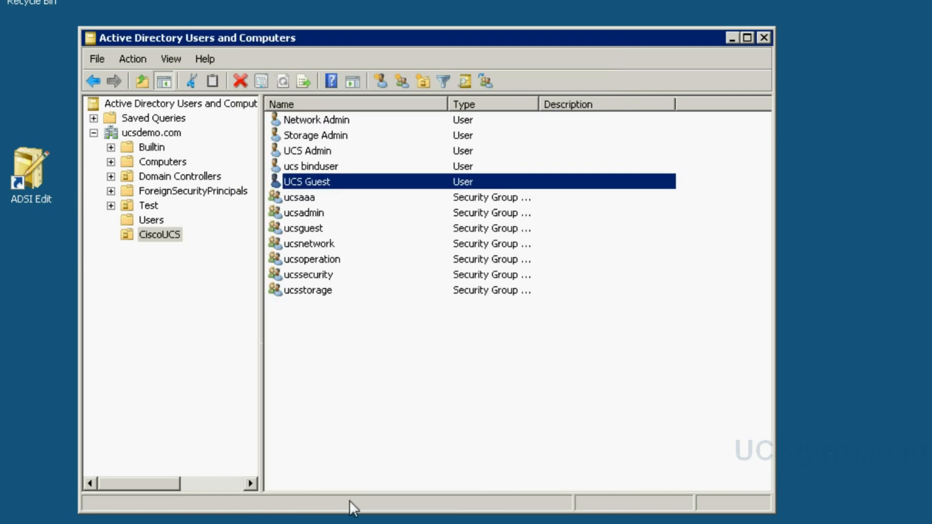
- Deselect the UCS Guest entry, then switch to the remote Active Directory session and minimize it
{"action": "left_click", "coordinate": [388, 451]}
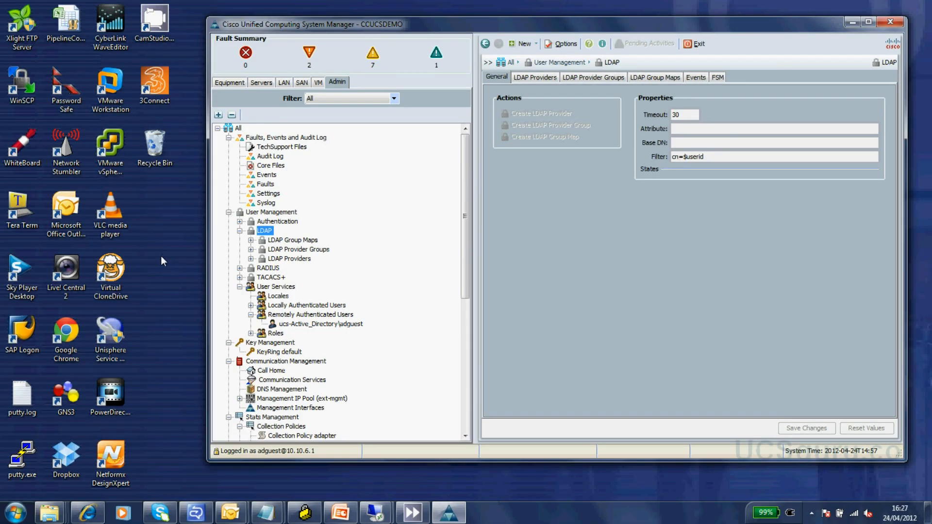
{"action": "mouse_move", "coordinate": [375, 512]}
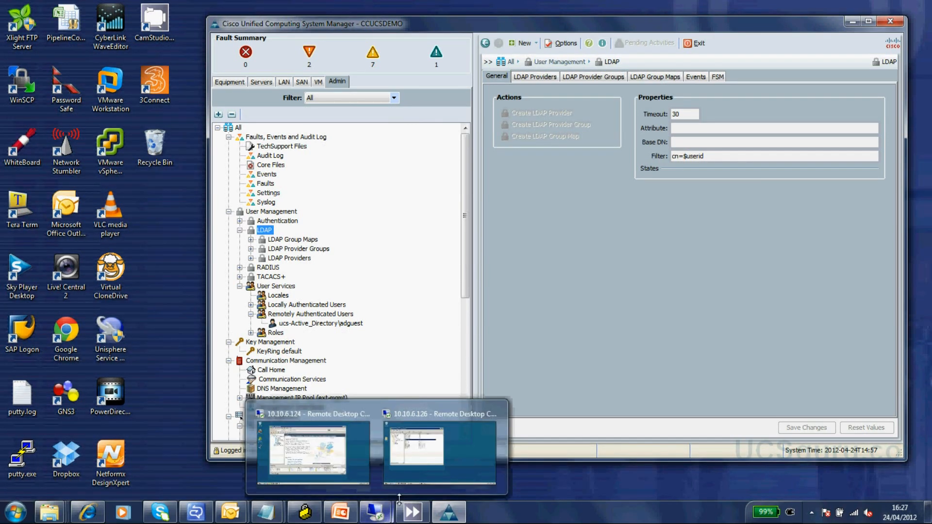
{"action": "left_click", "coordinate": [411, 482]}
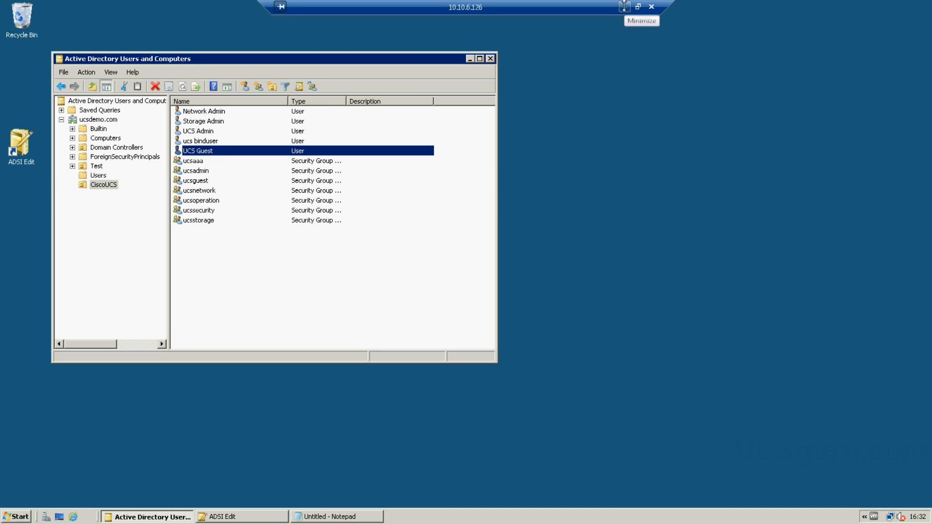
{"action": "left_click", "coordinate": [623, 7]}
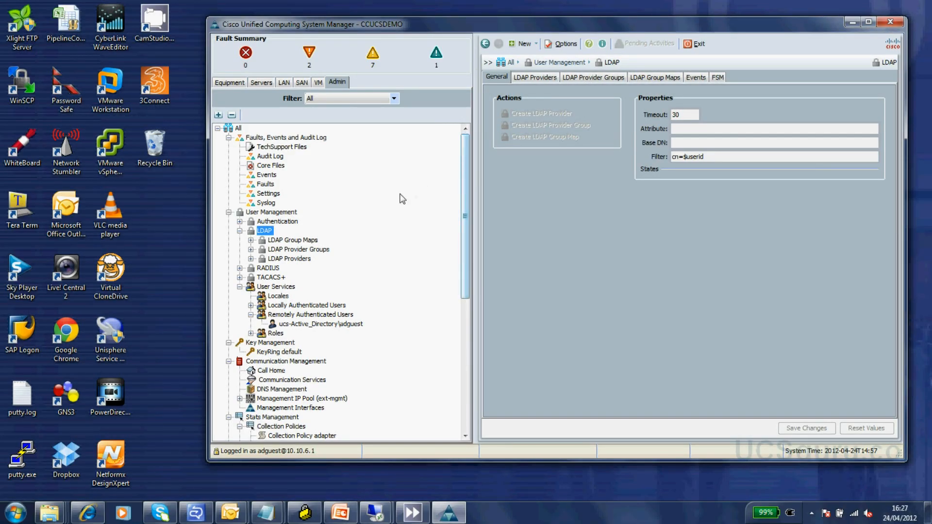
- Close the current UCS Manager window and relaunch it from the IE launch page
{"action": "left_click", "coordinate": [891, 27]}
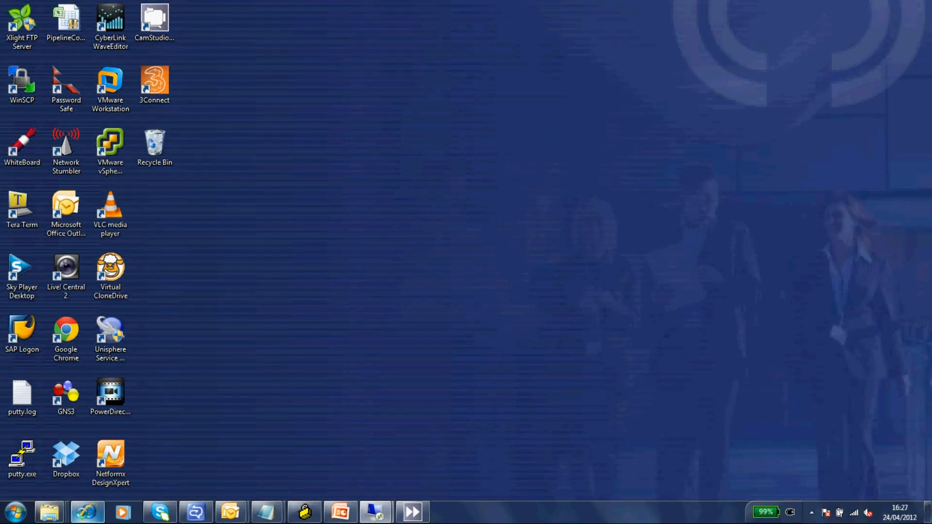
{"action": "left_click", "coordinate": [88, 513]}
{"action": "left_click", "coordinate": [262, 282]}
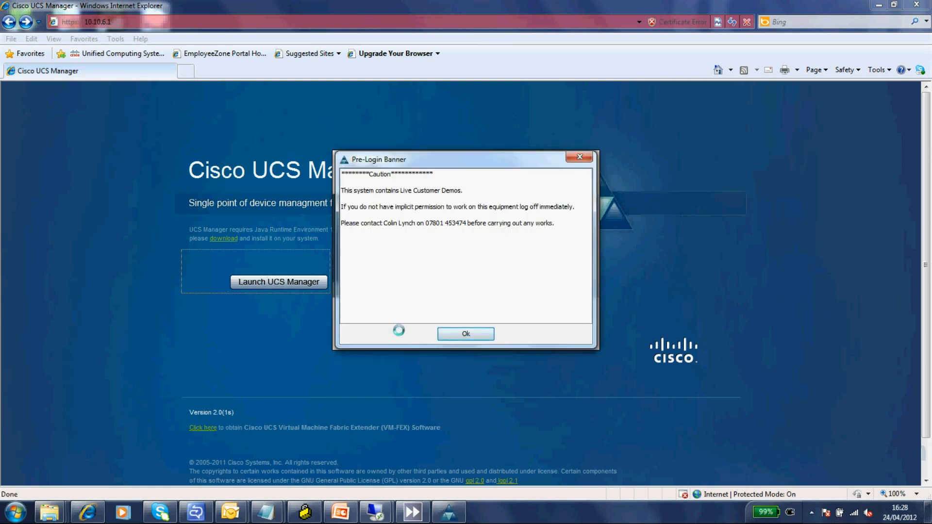
- Dismiss the pre-login banner and log in to the Active_Directory domain with the guest user's name and password
{"action": "left_click", "coordinate": [453, 333]}
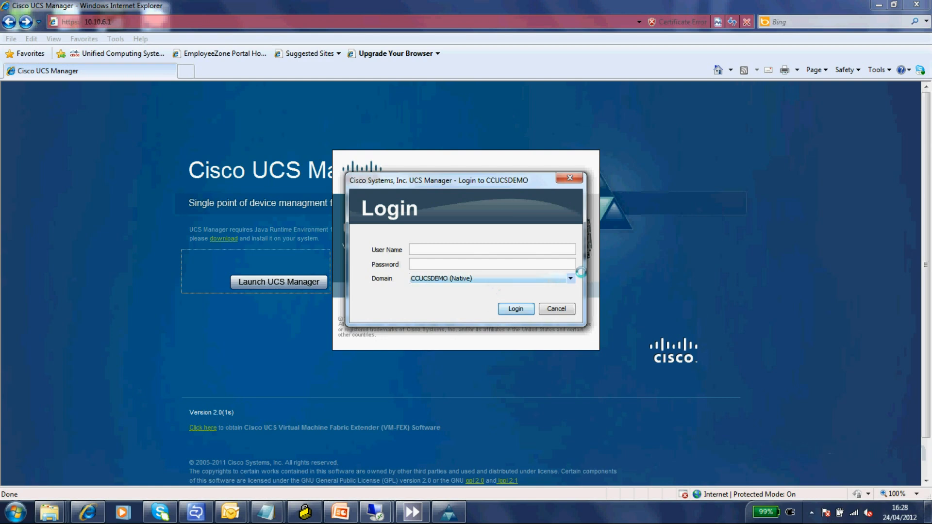
{"action": "left_click", "coordinate": [573, 277]}
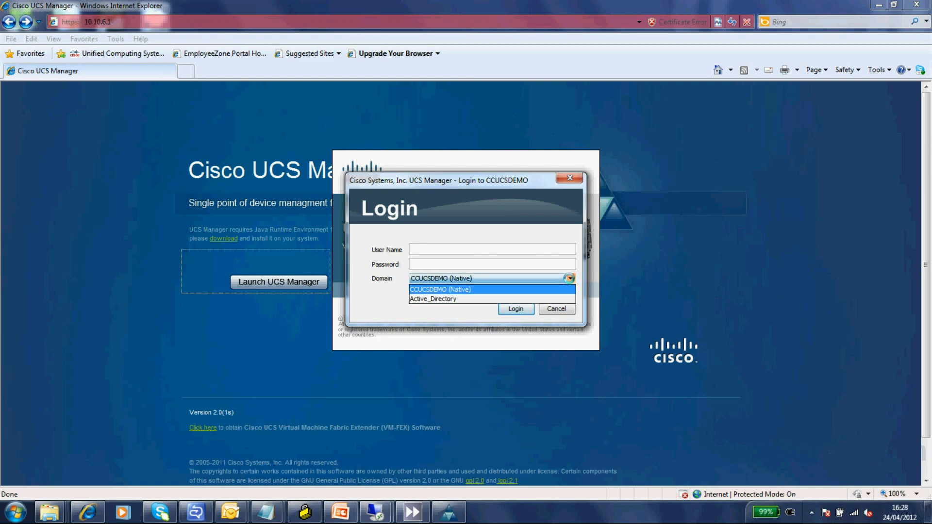
{"action": "left_click", "coordinate": [473, 294]}
{"action": "left_click", "coordinate": [445, 250]}
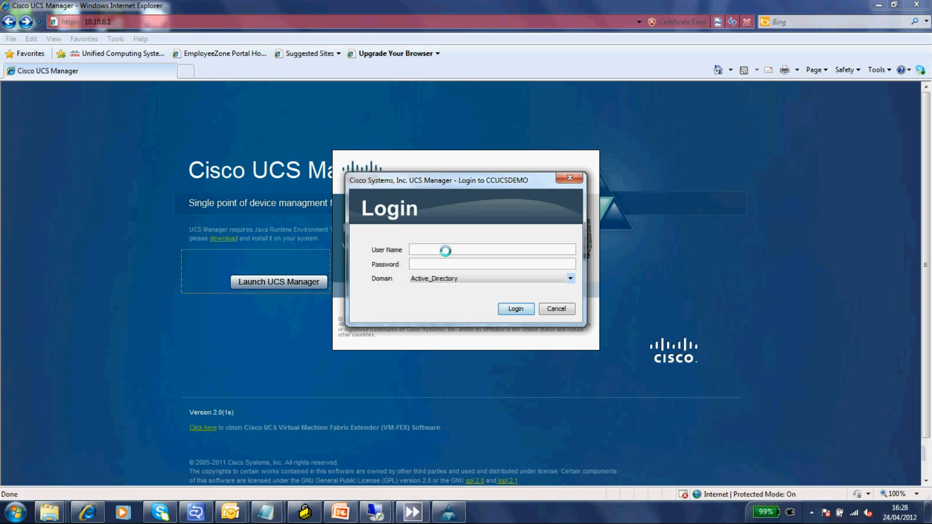
{"action": "type", "text": "ad"}
{"action": "type", "text": "•••••••••••"}
{"action": "key", "text": "Return"}
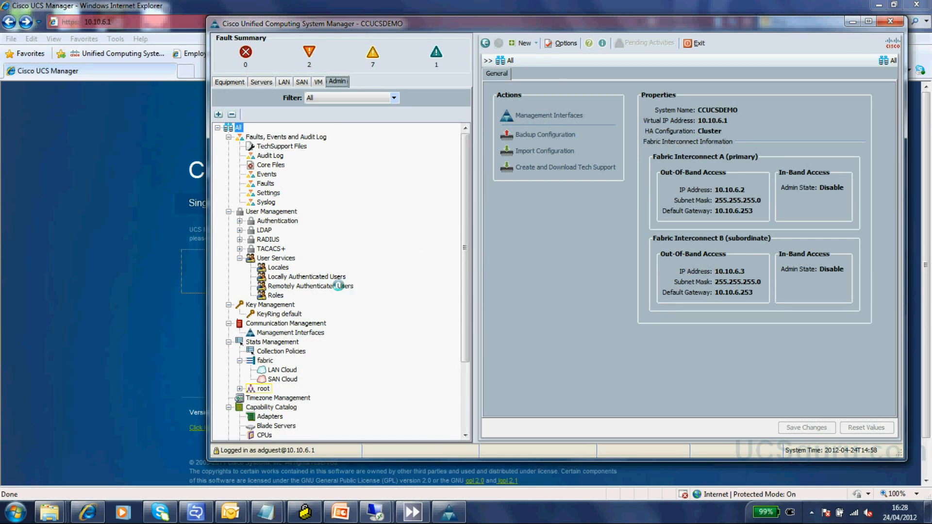
- Open the guest user under Remotely Authenticated Users to view its read-only role
{"action": "left_click", "coordinate": [325, 286]}
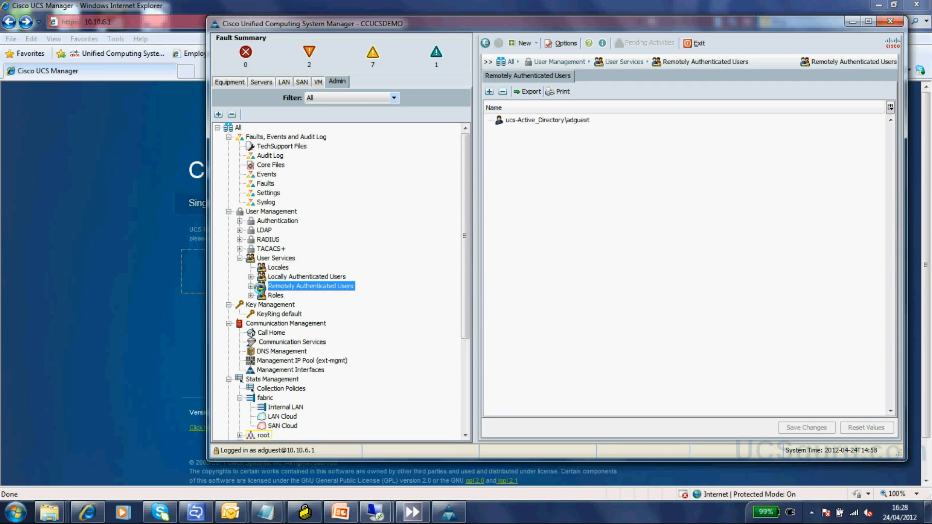
{"action": "left_click", "coordinate": [250, 286]}
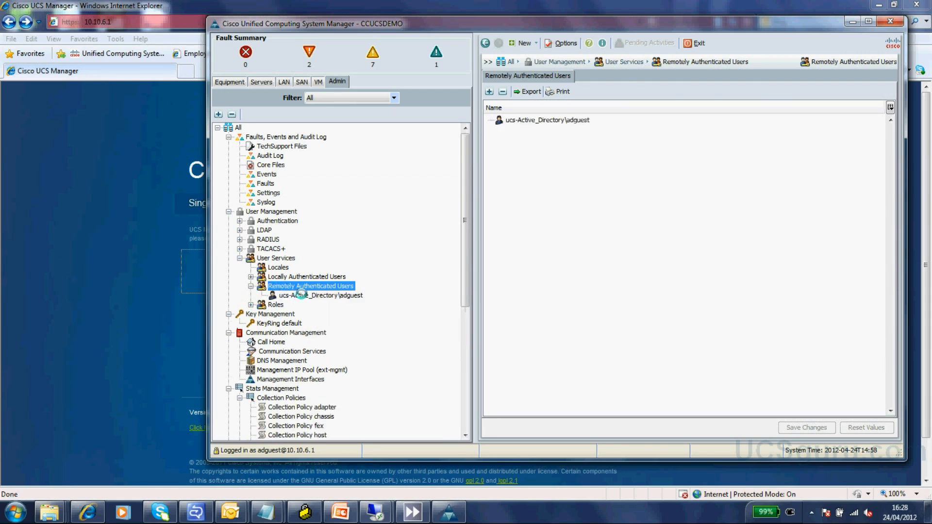
{"action": "left_click", "coordinate": [301, 294]}
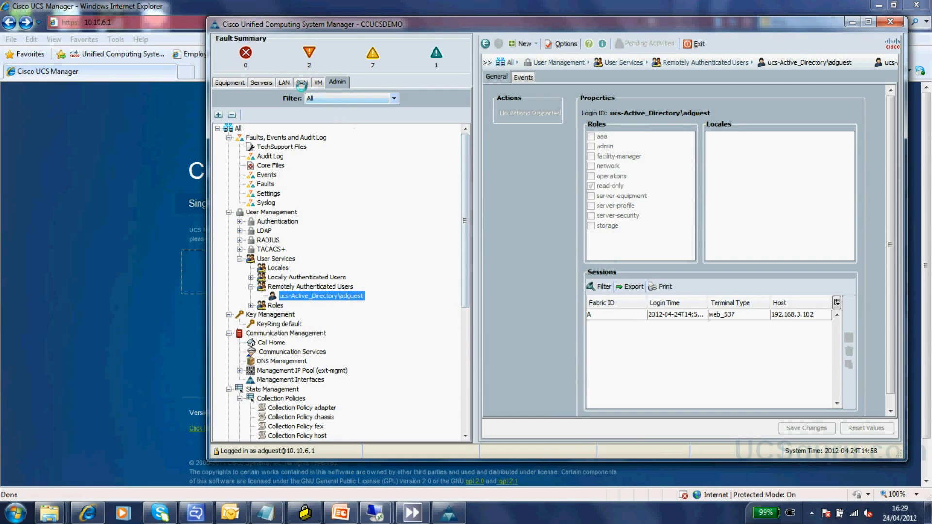
- Confirm Create is greyed out for VLANs, VSANs and Service Profiles, then close UCS Manager
{"action": "left_click", "coordinate": [283, 80]}
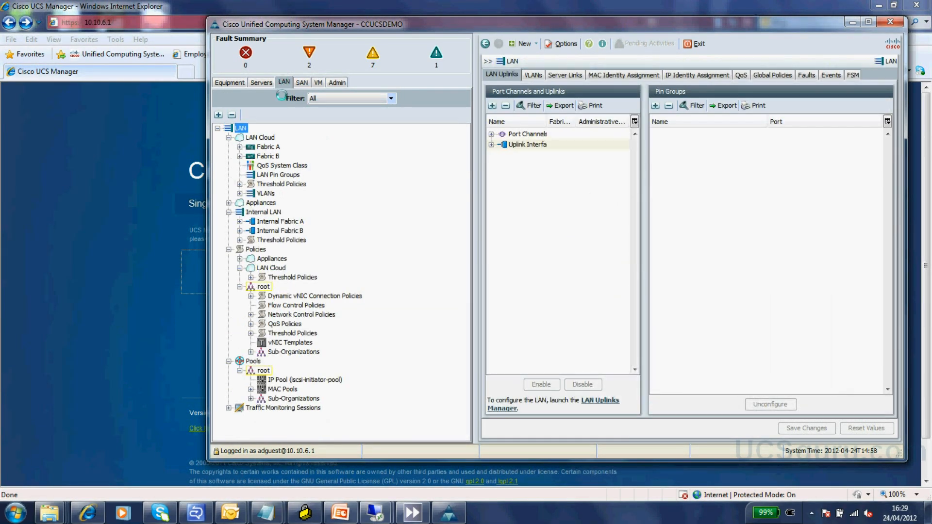
{"action": "left_click", "coordinate": [267, 193]}
{"action": "right_click", "coordinate": [268, 193]}
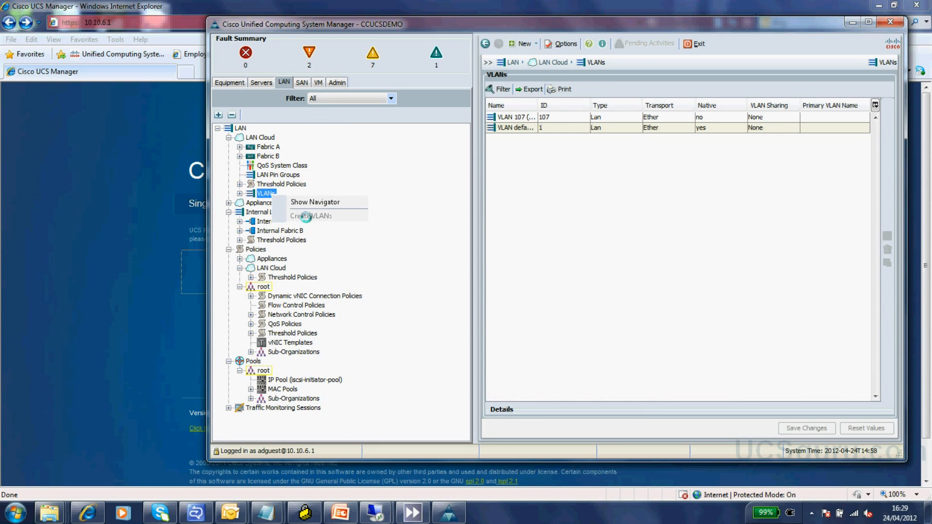
{"action": "left_click", "coordinate": [300, 81]}
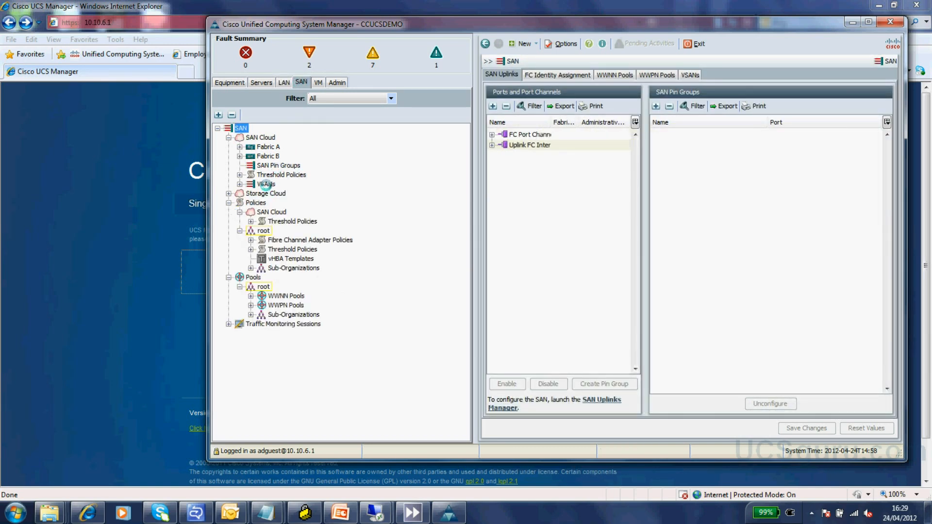
{"action": "right_click", "coordinate": [266, 185]}
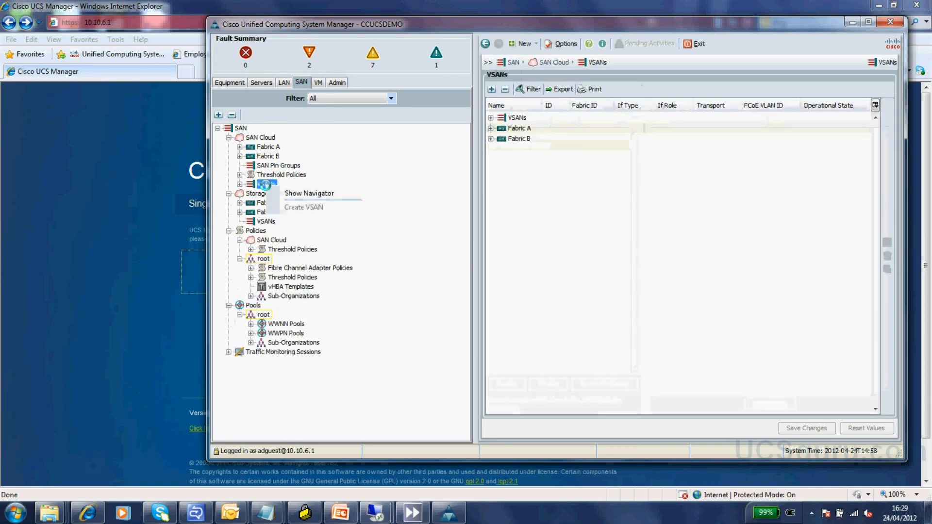
{"action": "left_click", "coordinate": [257, 81]}
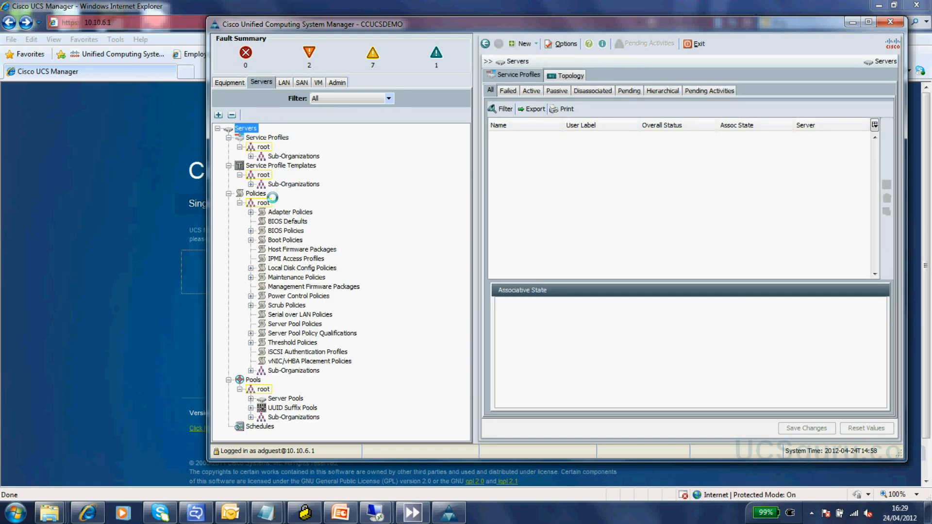
{"action": "left_click", "coordinate": [279, 138]}
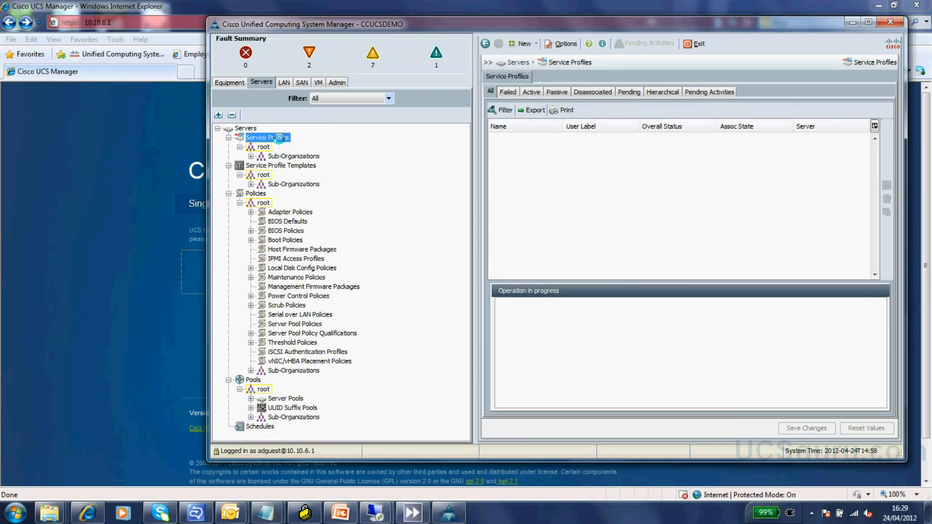
{"action": "right_click", "coordinate": [279, 138]}
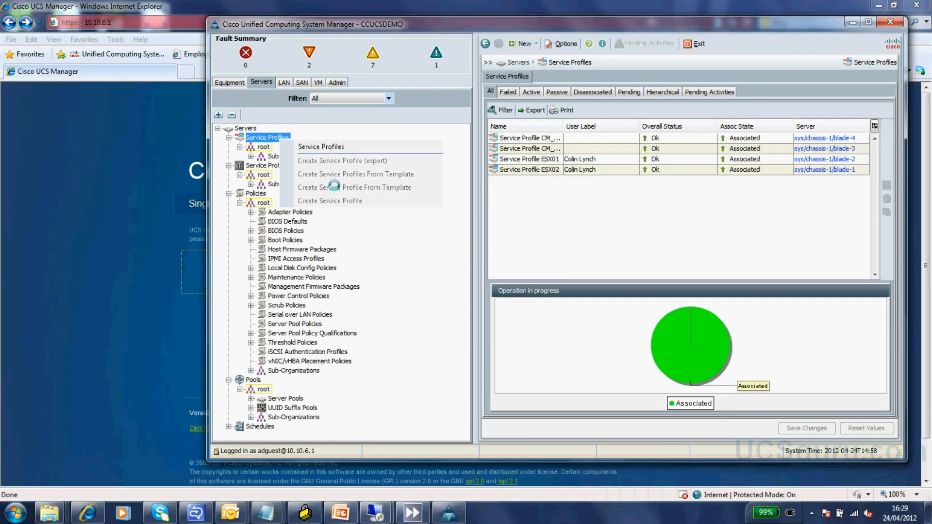
{"action": "left_click", "coordinate": [229, 81]}
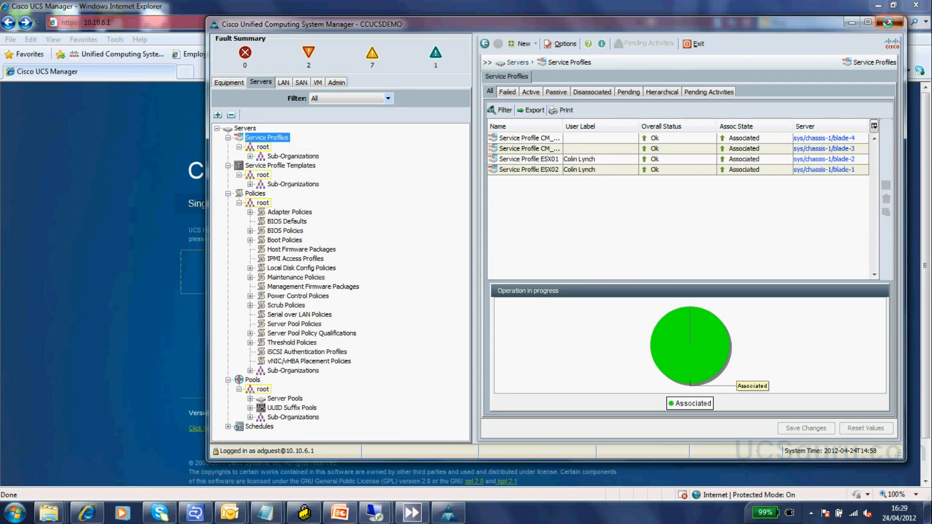
{"action": "left_click", "coordinate": [888, 22]}
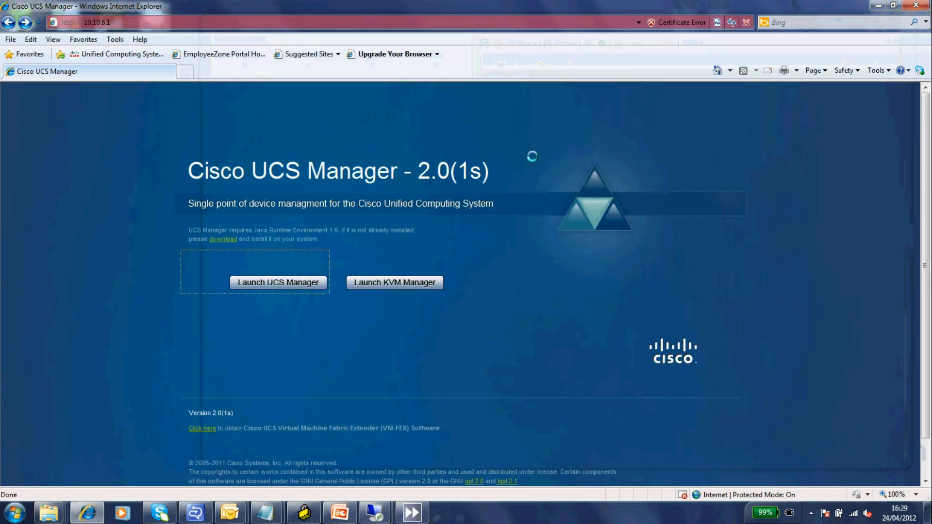
- Relaunch UCS Manager and log in to the Active_Directory domain with the network admin user's name and password
{"action": "left_click", "coordinate": [273, 283]}
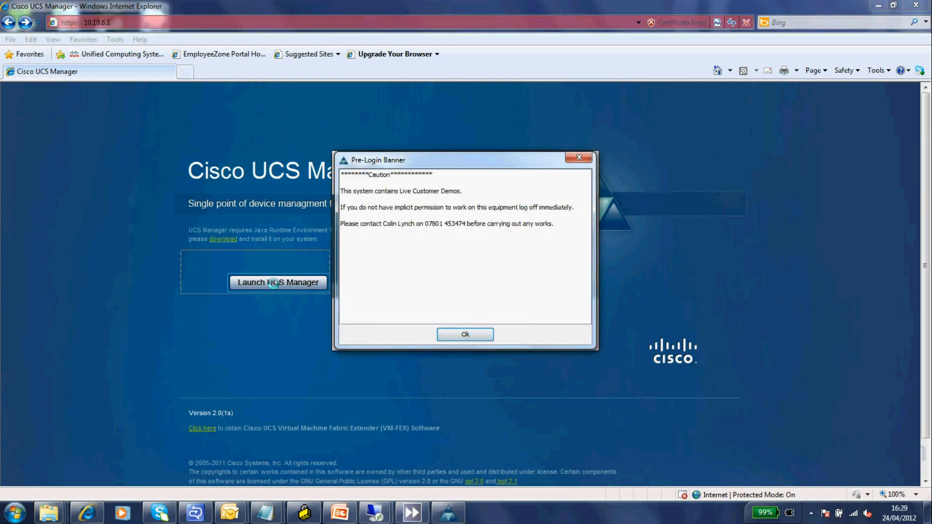
{"action": "left_click", "coordinate": [462, 334]}
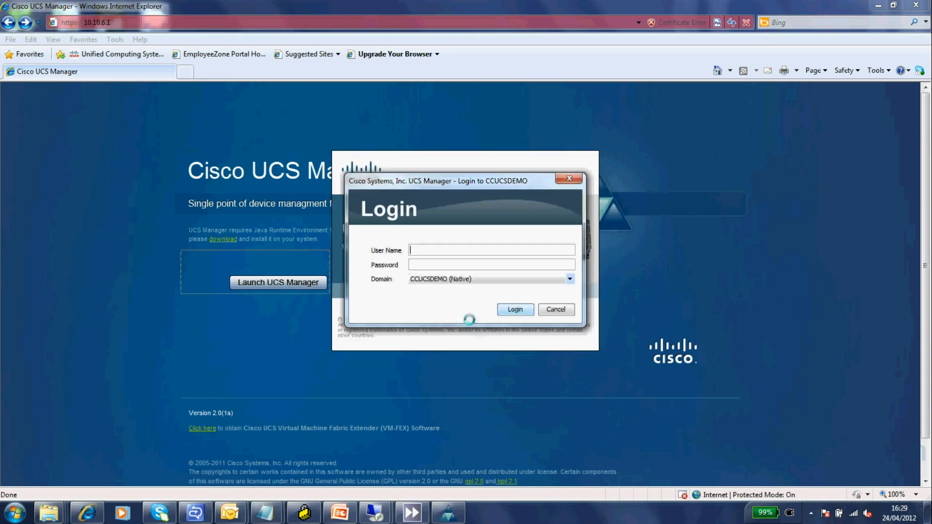
{"action": "type", "text": "adnetadmin"}
{"action": "left_click", "coordinate": [445, 269]}
{"action": "type", "text": "•••••••••••"}
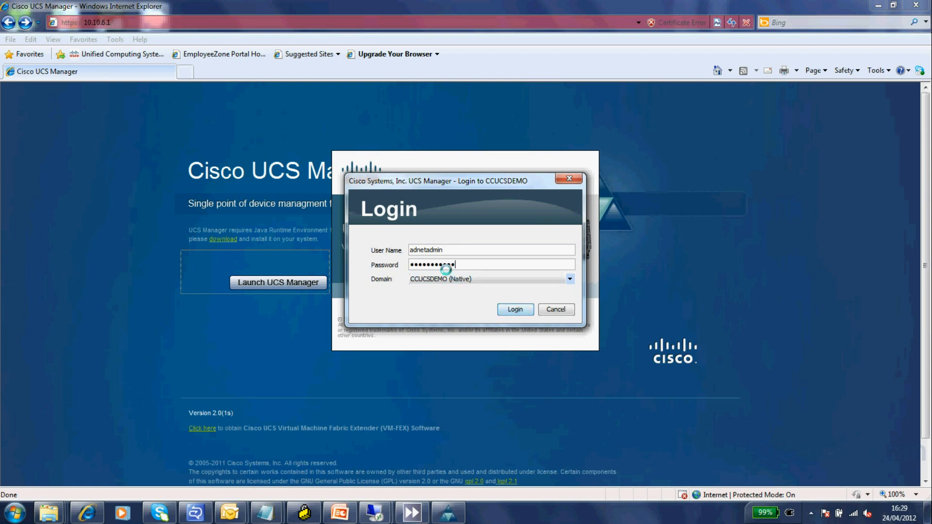
{"action": "left_click", "coordinate": [569, 279]}
{"action": "left_click", "coordinate": [461, 293]}
{"action": "left_click", "coordinate": [515, 313]}
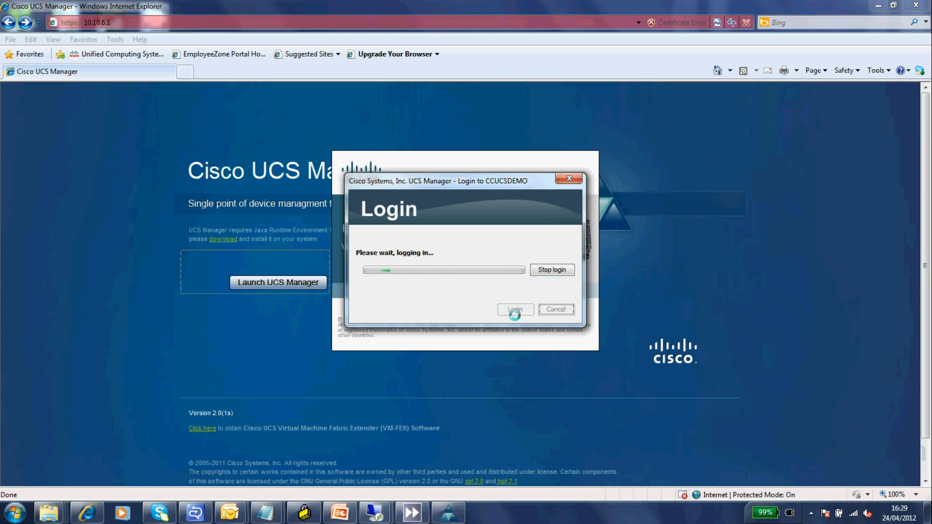
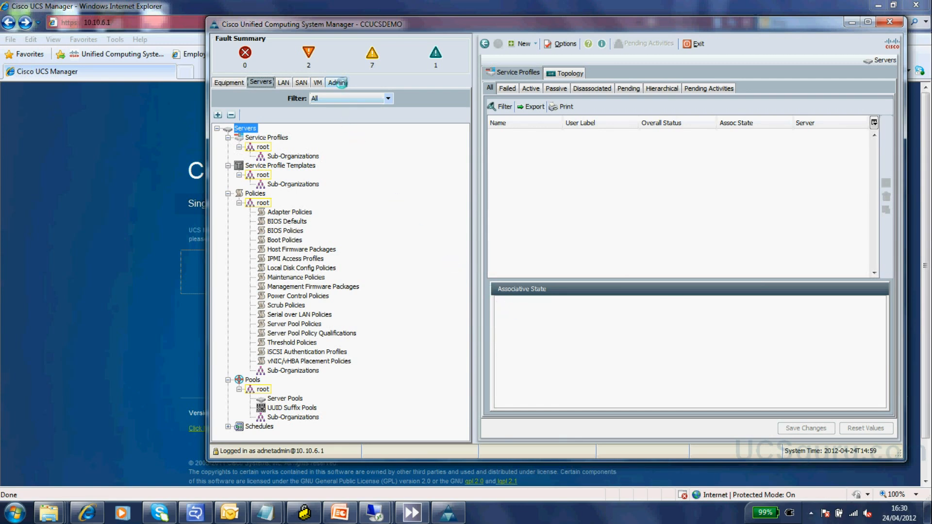
- Show the Active Directory network admin user's network and read-only roles under Remotely Authenticated Users
{"action": "left_click", "coordinate": [341, 82]}
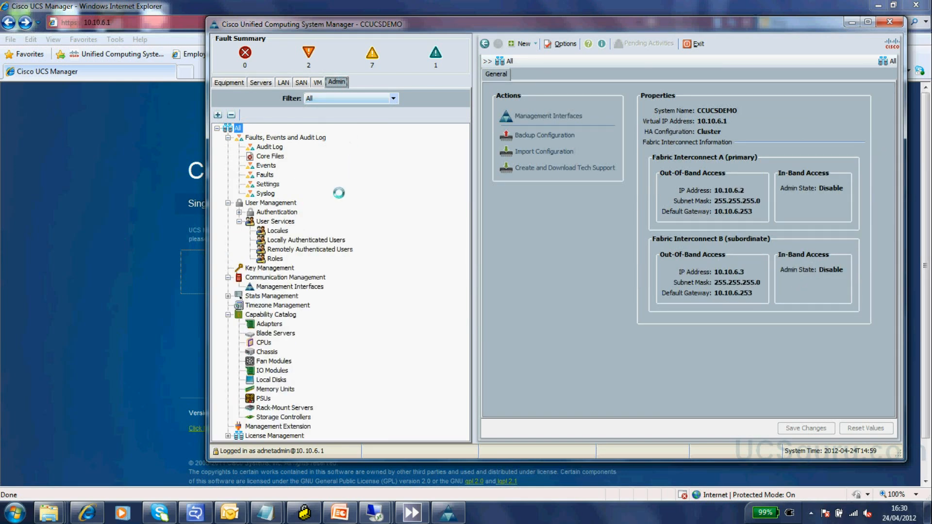
{"action": "left_click", "coordinate": [284, 249]}
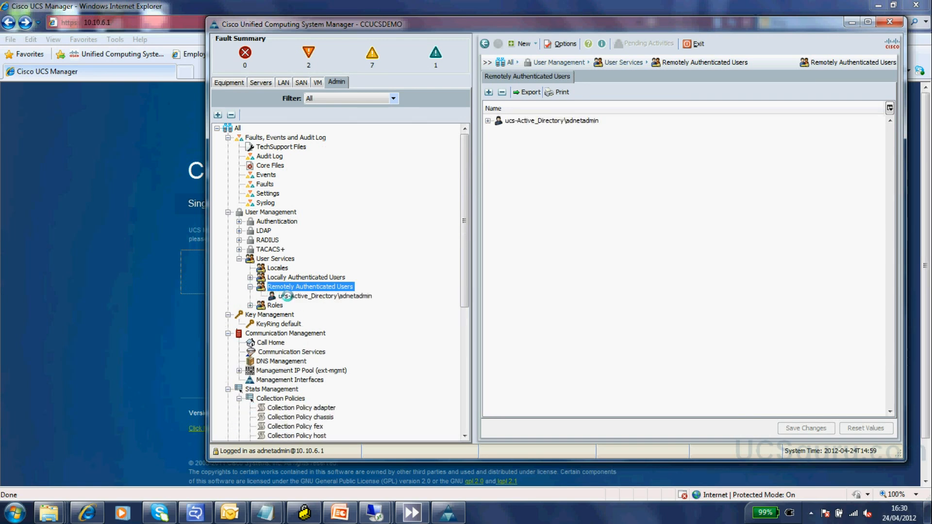
{"action": "left_click", "coordinate": [284, 296]}
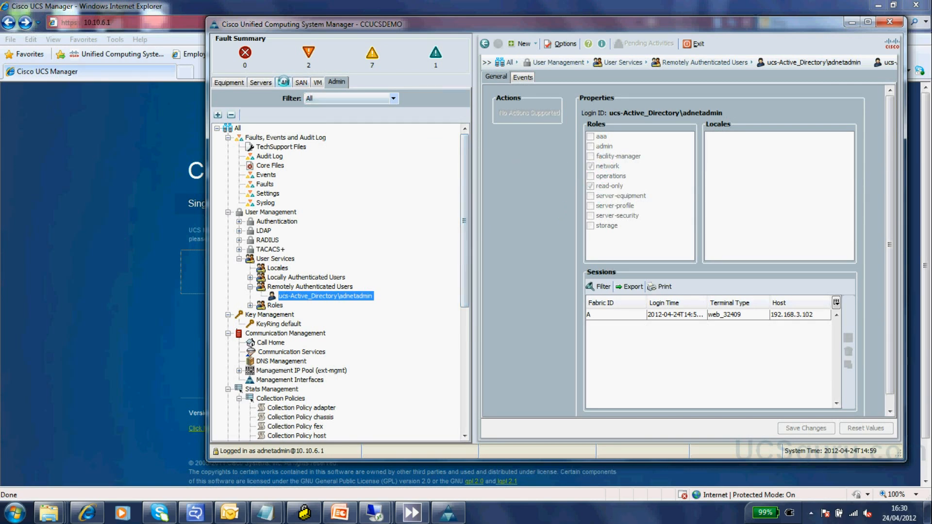
{"action": "left_click", "coordinate": [284, 82]}
- Confirm the network user can start creating VLANs, then cancel the Create VLANs dialog
{"action": "left_click", "coordinate": [262, 193]}
{"action": "right_click", "coordinate": [265, 194]}
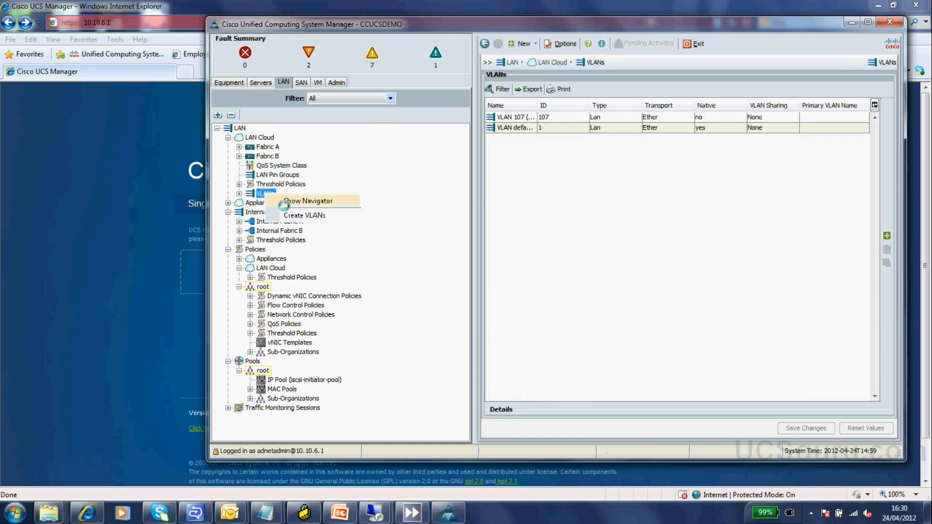
{"action": "left_click", "coordinate": [306, 215]}
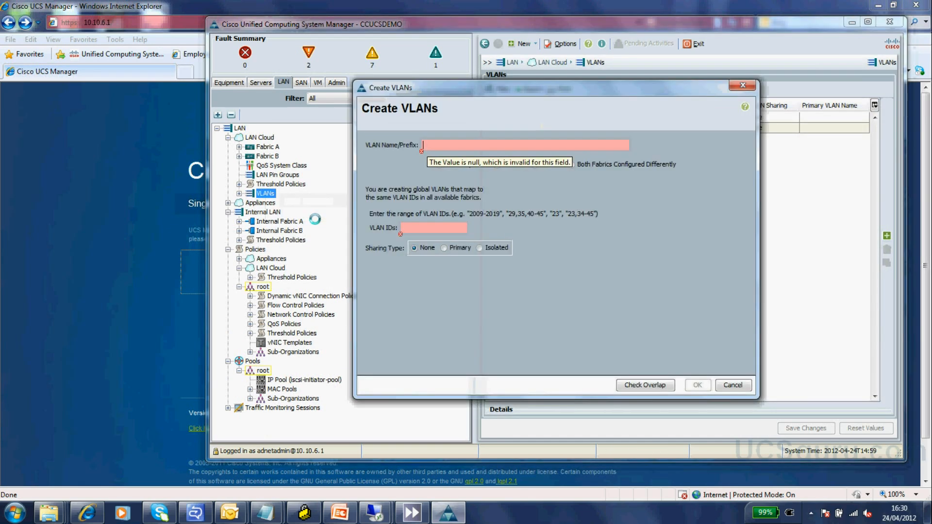
{"action": "left_click", "coordinate": [722, 379]}
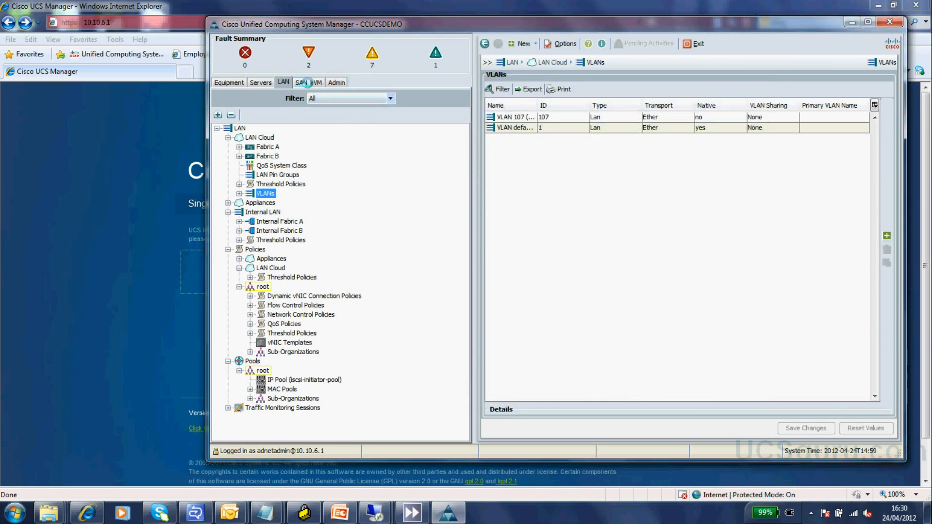
- Check that VSAN creation is not offered, then close UCS Manager
{"action": "left_click", "coordinate": [304, 82]}
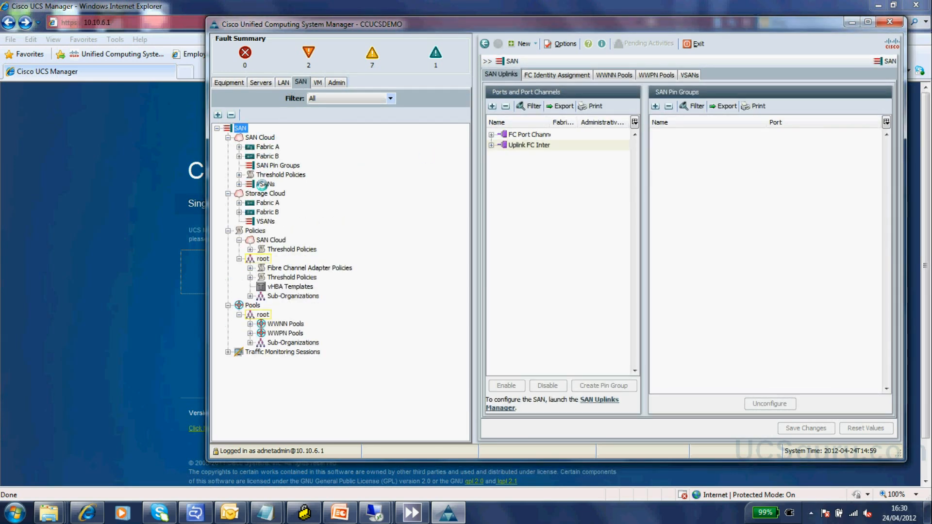
{"action": "right_click", "coordinate": [262, 184]}
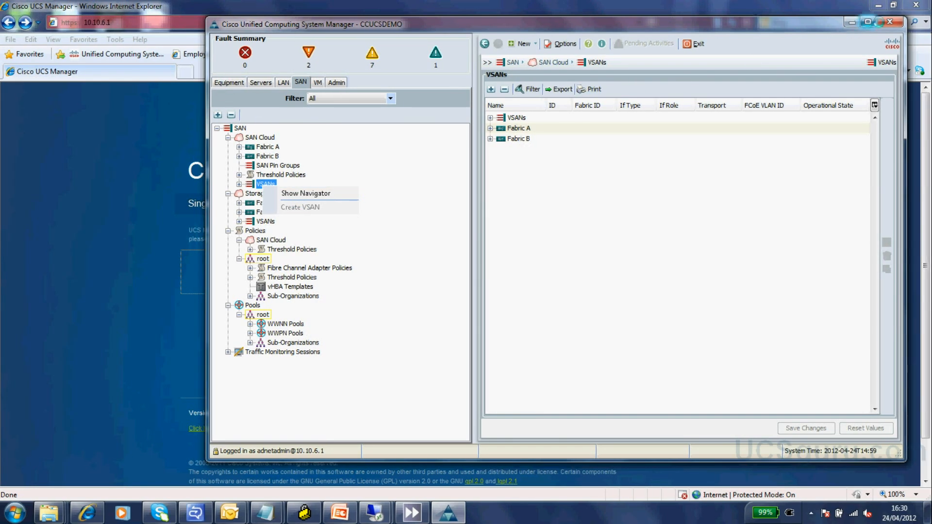
{"action": "left_click", "coordinate": [890, 22]}
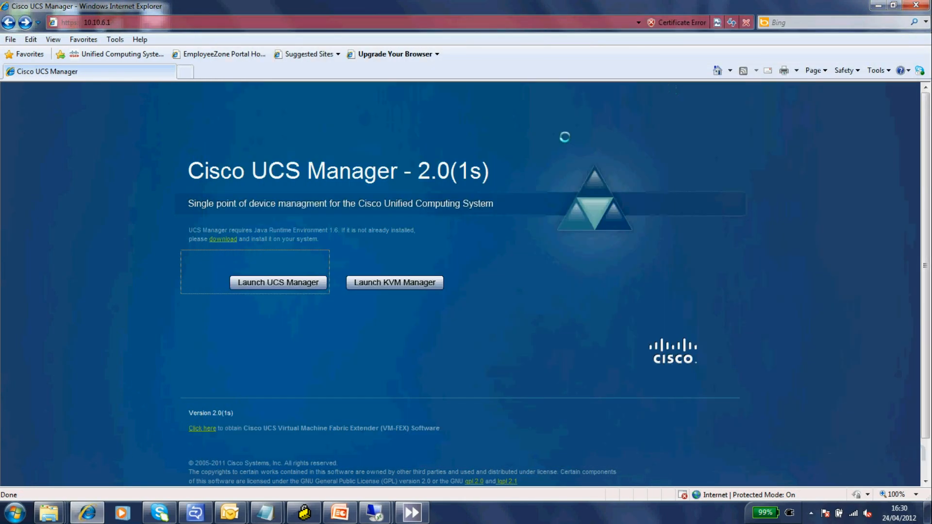
- Relaunch UCS Manager and log in to the Active_Directory domain with the storage user's credentials
{"action": "left_click", "coordinate": [316, 280]}
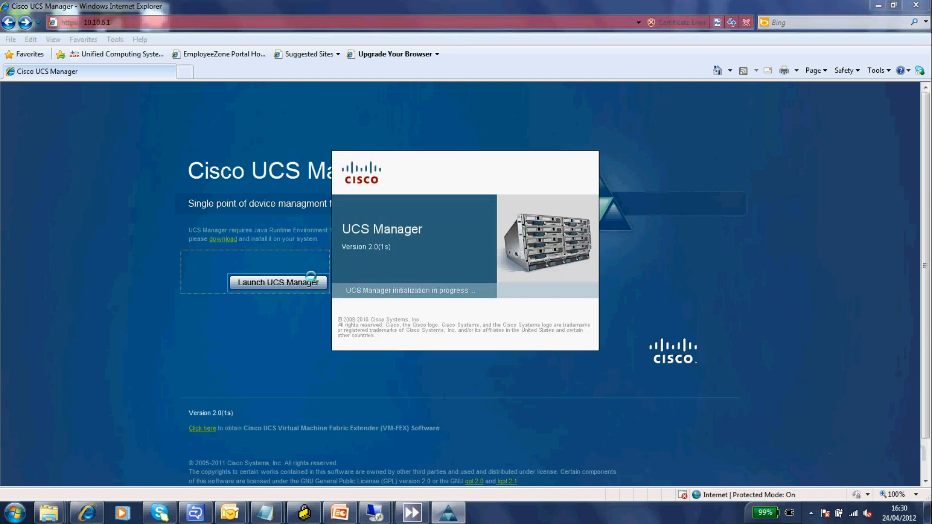
{"action": "left_click", "coordinate": [451, 333]}
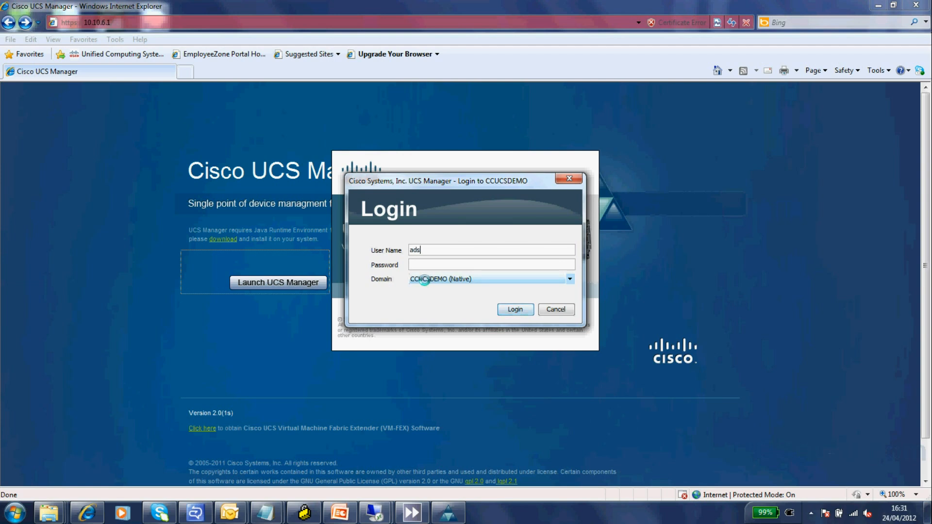
{"action": "type", "text": "adstorage"}
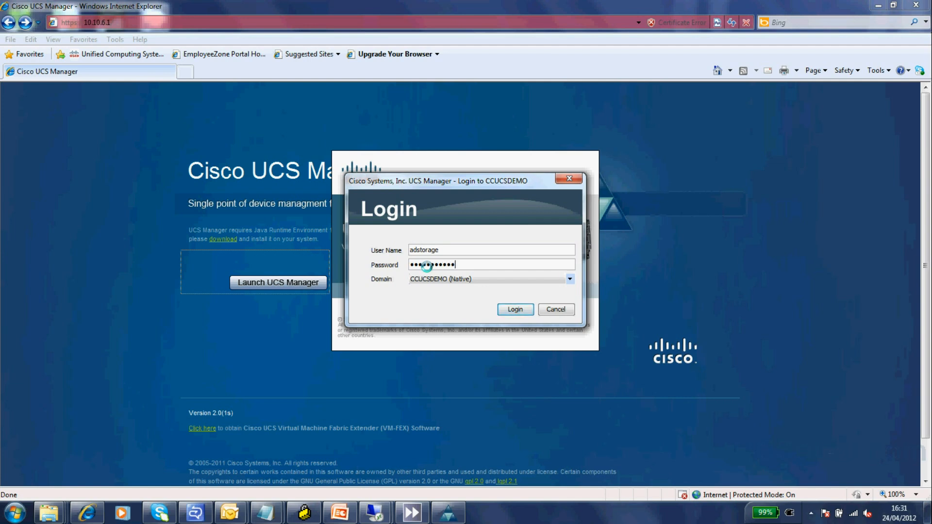
{"action": "left_click", "coordinate": [570, 278]}
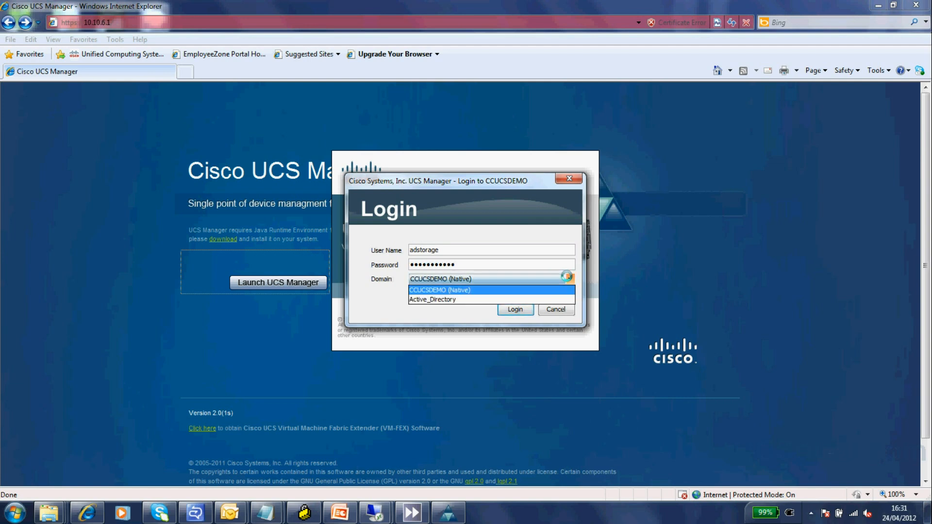
{"action": "left_click", "coordinate": [537, 299]}
{"action": "left_click", "coordinate": [515, 309]}
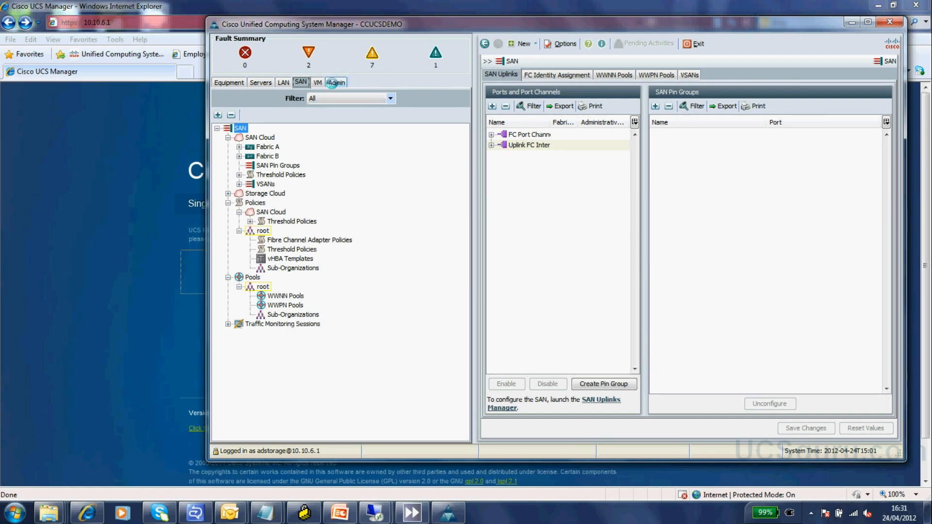
- Open the Active Directory storage user's entry to confirm its read-only and storage roles
{"action": "left_click", "coordinate": [332, 83]}
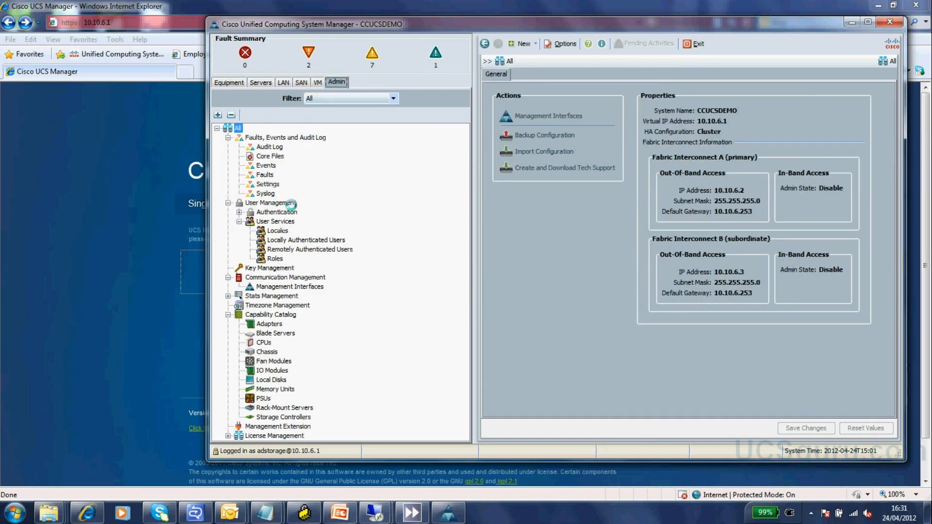
{"action": "left_click", "coordinate": [279, 249]}
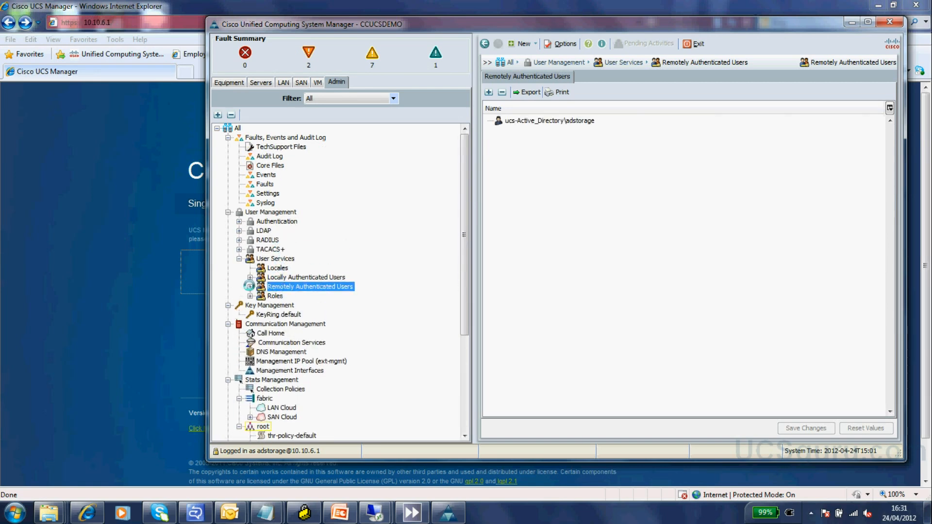
{"action": "left_click", "coordinate": [249, 286]}
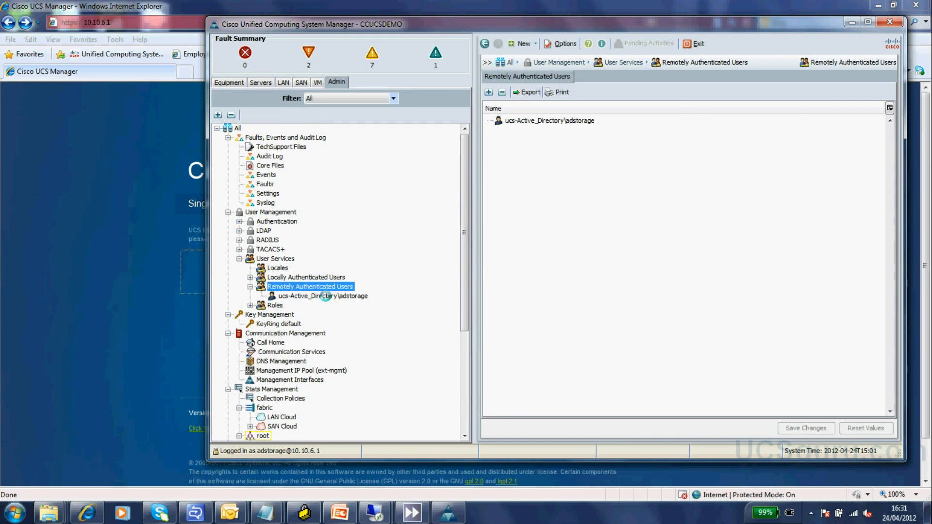
{"action": "left_click", "coordinate": [324, 296]}
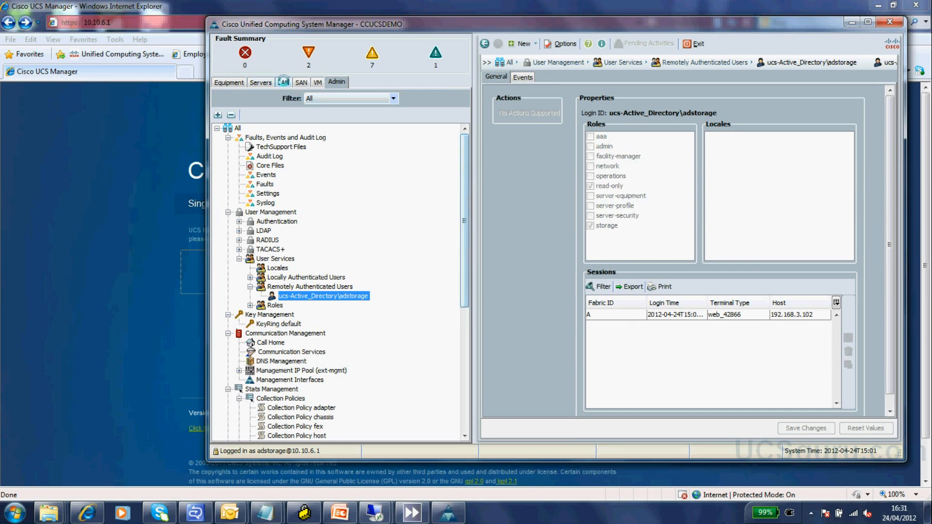
{"action": "left_click", "coordinate": [283, 82]}
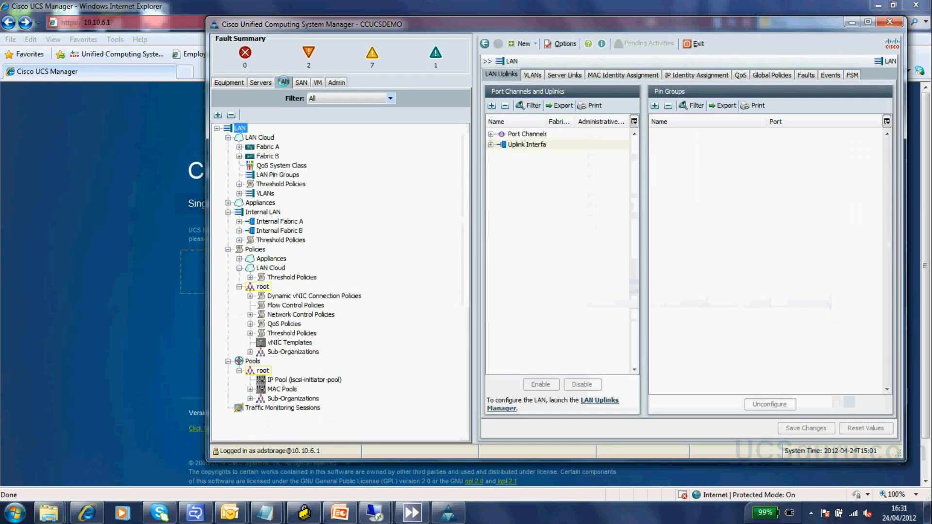
- Check the VLAN and VSAN creation menus for the storage user, cancel Create VSAN, and close UCS Manager
{"action": "left_click", "coordinate": [266, 195]}
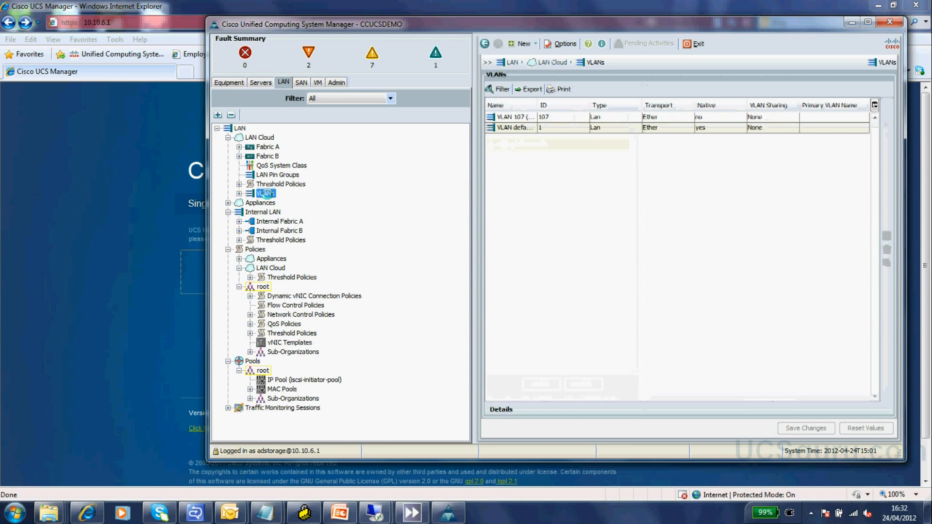
{"action": "right_click", "coordinate": [268, 195]}
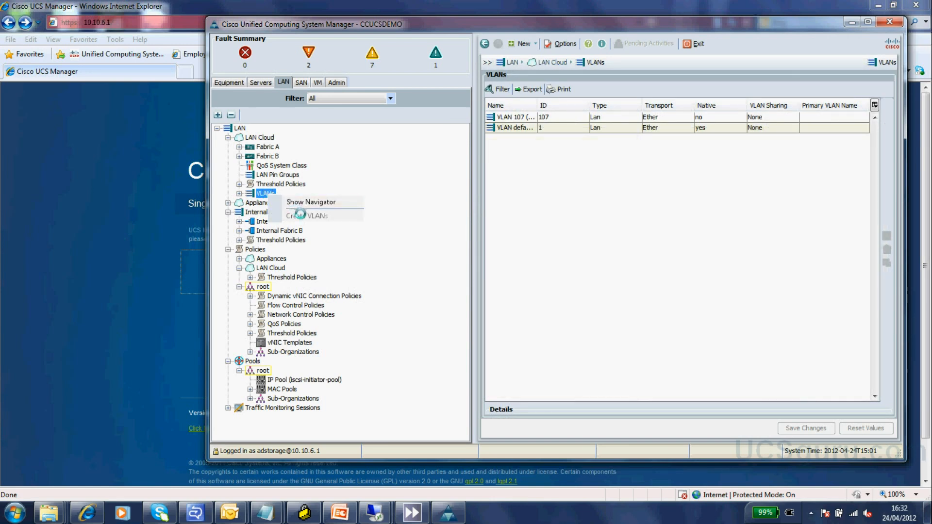
{"action": "left_click", "coordinate": [300, 82]}
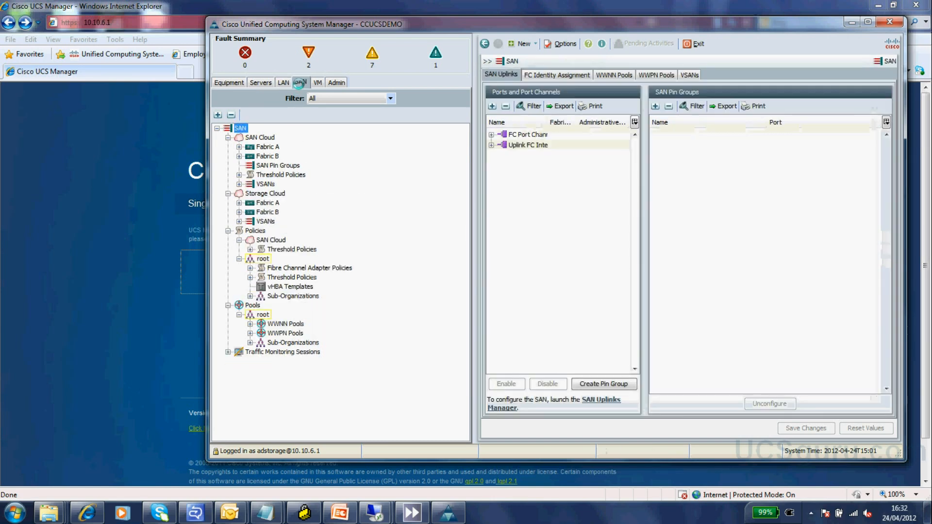
{"action": "left_click", "coordinate": [266, 184]}
{"action": "right_click", "coordinate": [269, 185]}
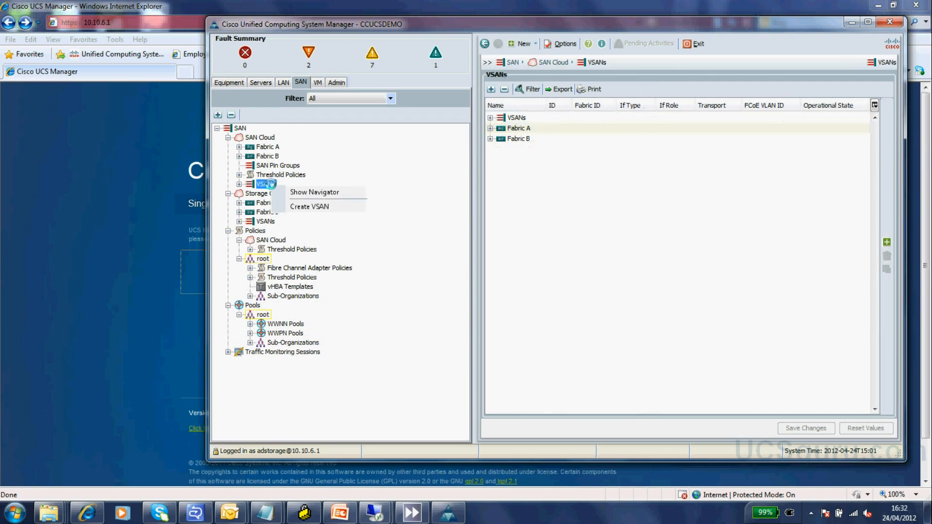
{"action": "left_click", "coordinate": [320, 206]}
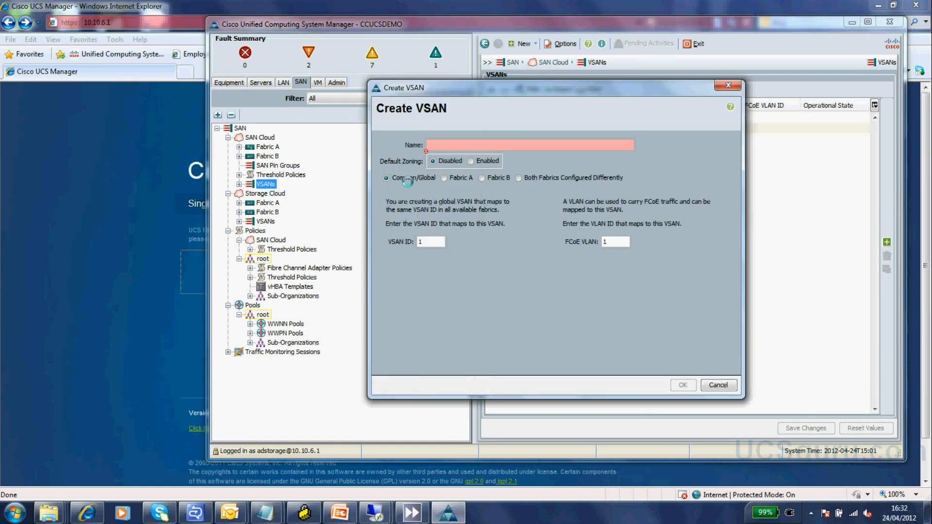
{"action": "left_click", "coordinate": [718, 385]}
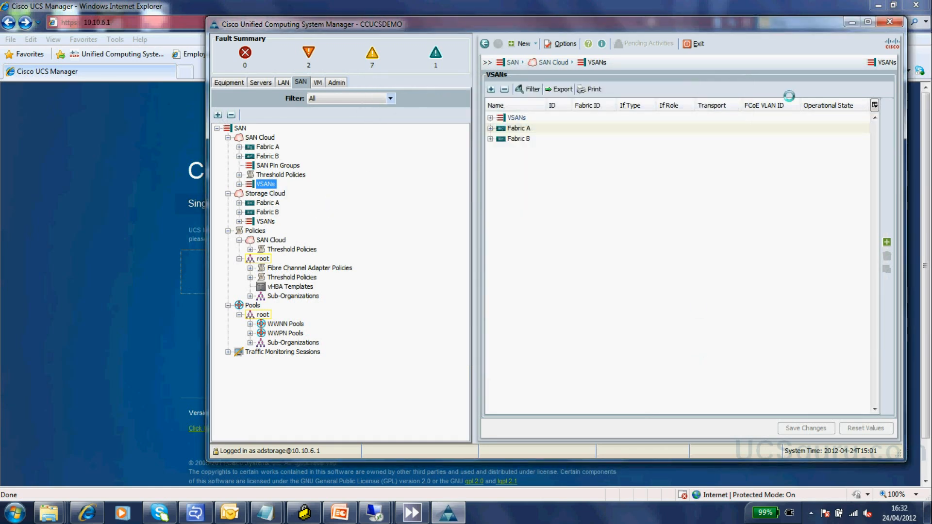
{"action": "left_click", "coordinate": [888, 21]}
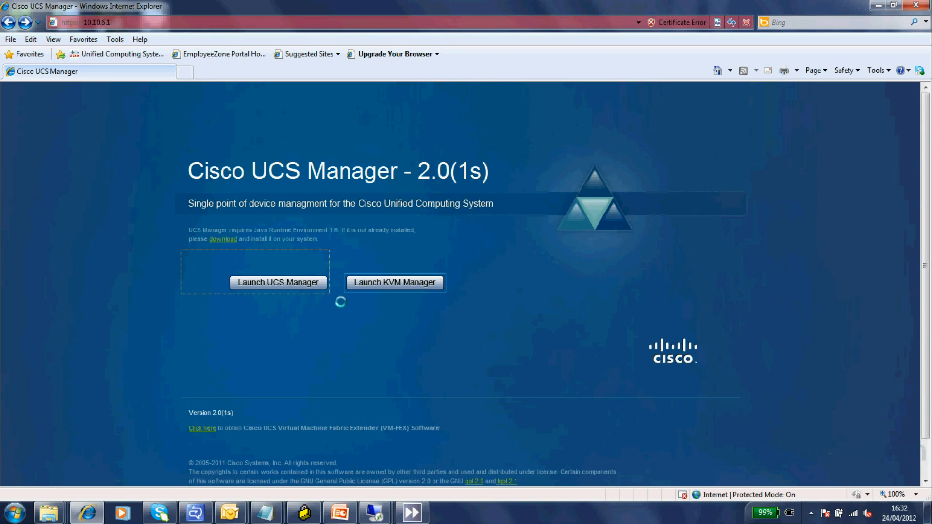
- Relaunch UCS Manager and sign in to the Active_Directory domain with the AD admin user's name and password
{"action": "left_click", "coordinate": [286, 285]}
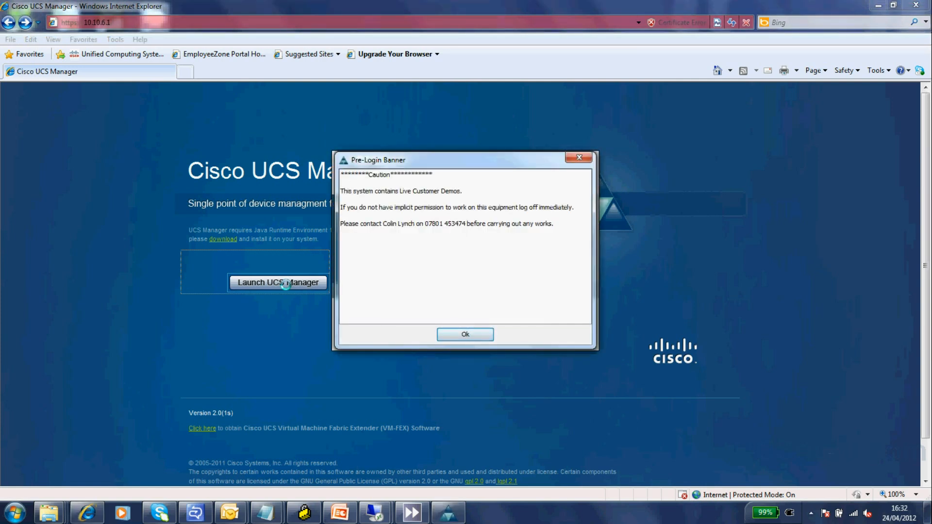
{"action": "left_click", "coordinate": [471, 333]}
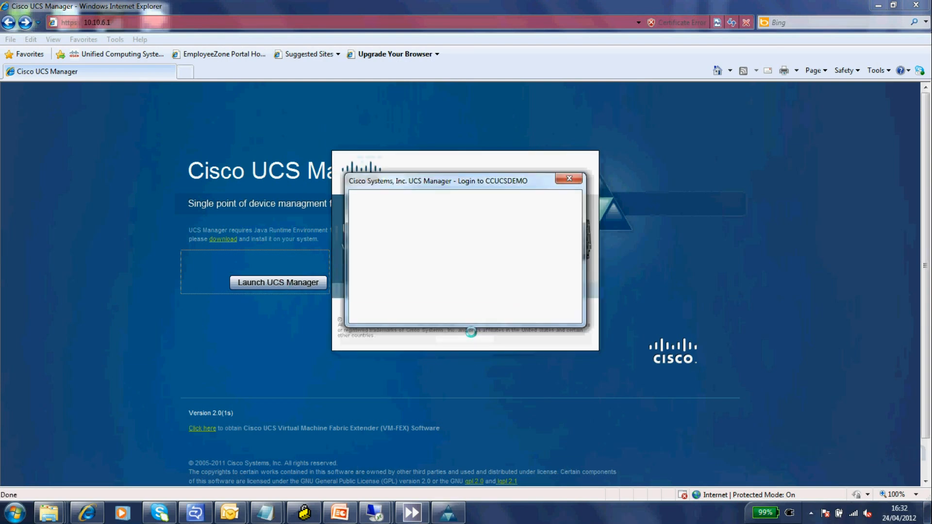
{"action": "left_click", "coordinate": [569, 279]}
{"action": "left_click", "coordinate": [507, 298]}
{"action": "left_click", "coordinate": [437, 250]}
{"action": "type", "text": "aducsadmin"}
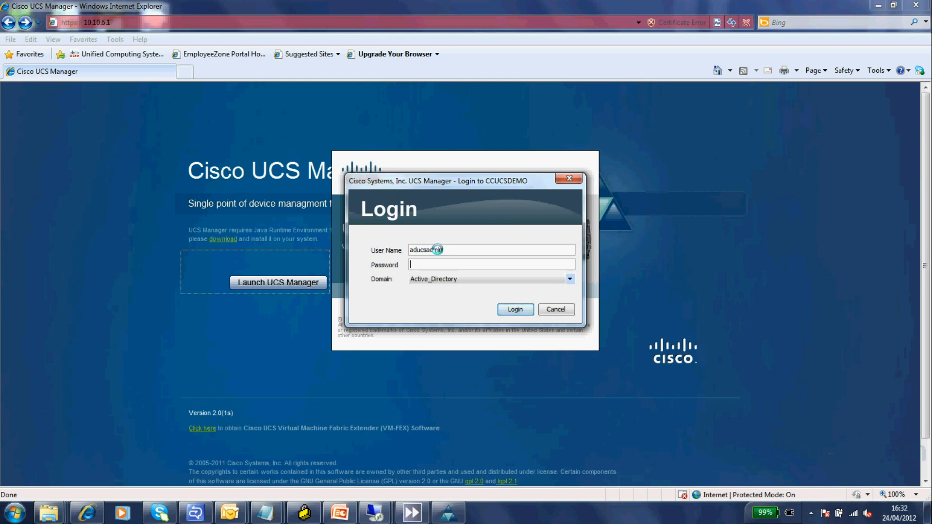
{"action": "type", "text": "•••••••"}
{"action": "key", "text": "Return"}
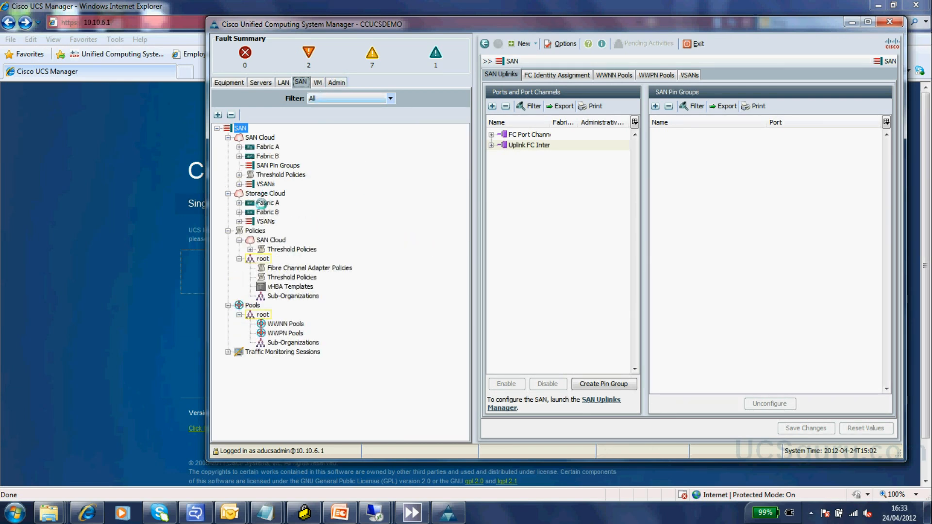
- Confirm the admin user can start creating a VSAN, then cancel
{"action": "right_click", "coordinate": [260, 184]}
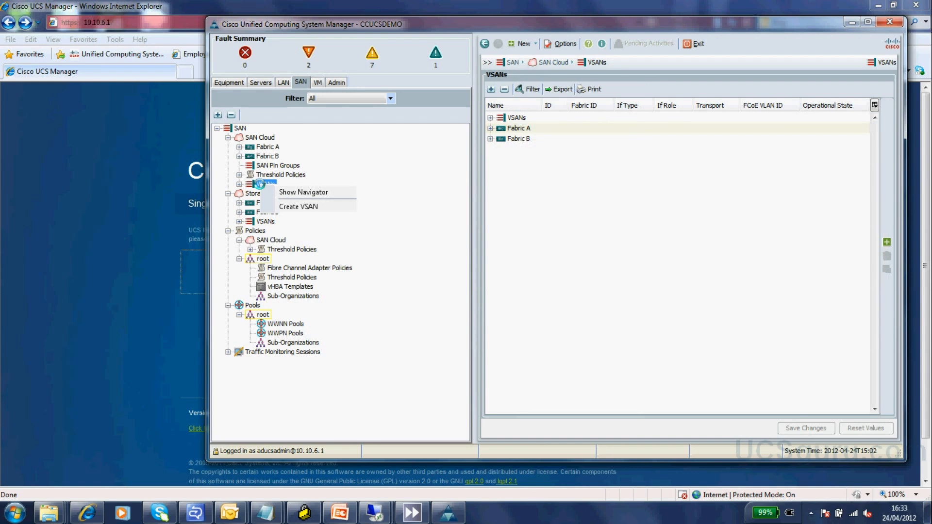
{"action": "left_click", "coordinate": [303, 206]}
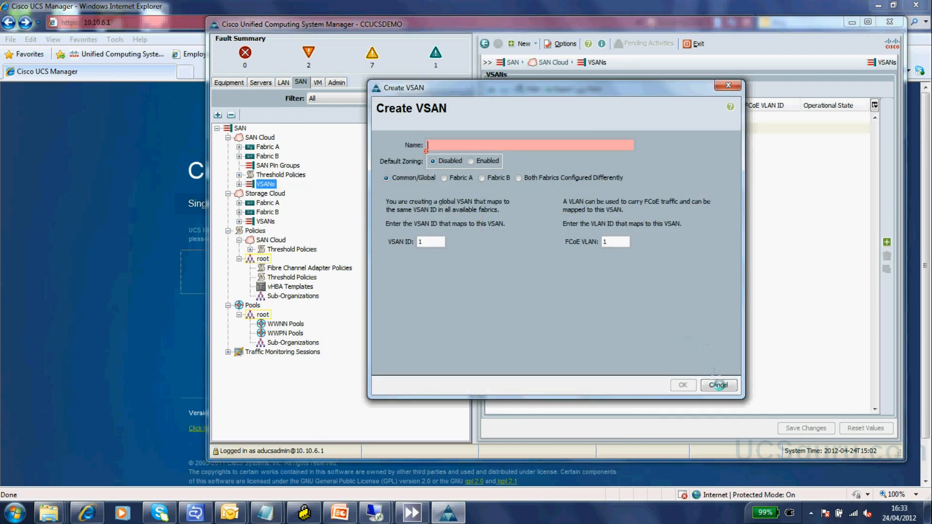
{"action": "left_click", "coordinate": [718, 385]}
- Confirm the admin user can start creating VLANs on the LAN tab, then cancel
{"action": "left_click", "coordinate": [283, 82]}
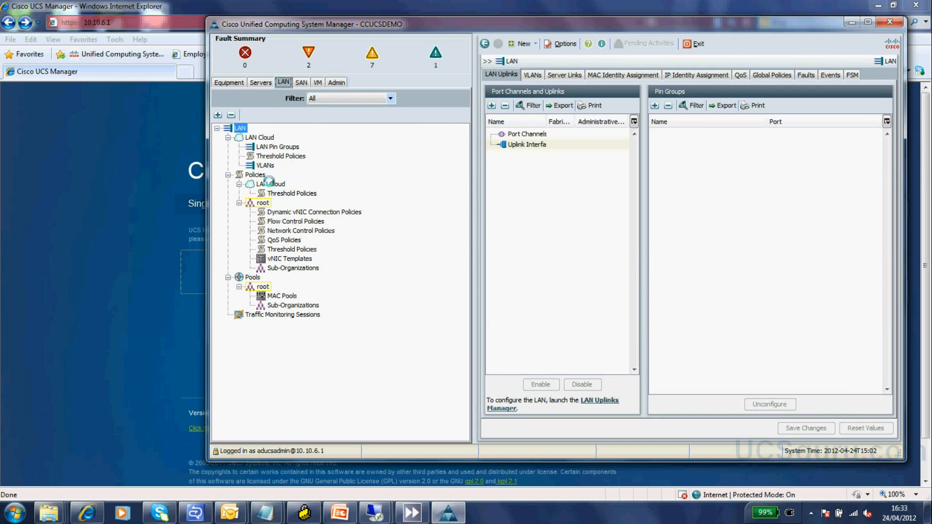
{"action": "right_click", "coordinate": [264, 166]}
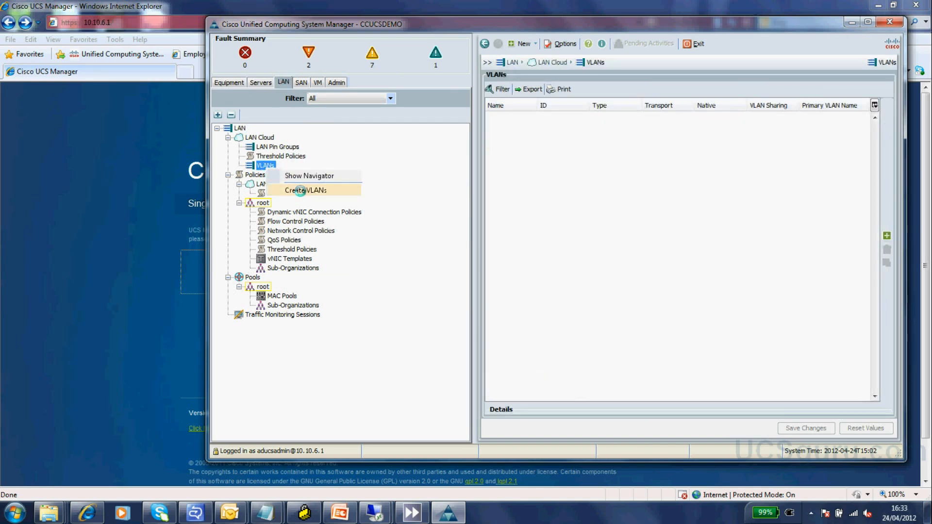
{"action": "left_click", "coordinate": [305, 189]}
{"action": "left_click", "coordinate": [734, 385]}
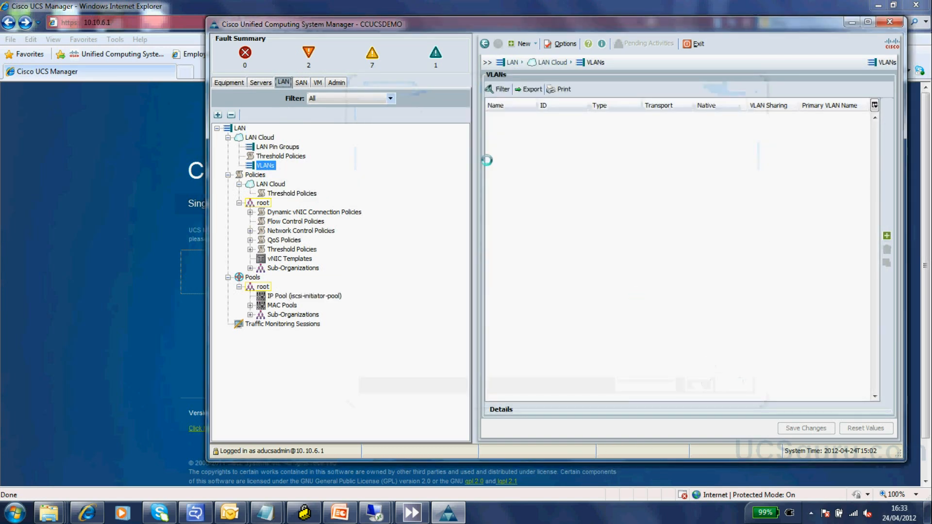
{"action": "left_click", "coordinate": [336, 82]}
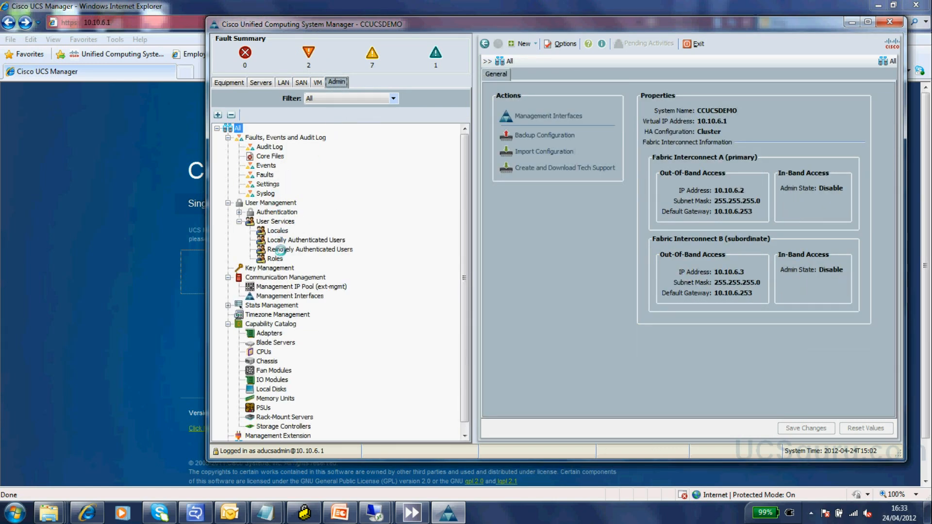
- View the ucs-Active_Directory admin user's admin and read-only roles, then close UCS Manager
{"action": "left_click", "coordinate": [280, 250]}
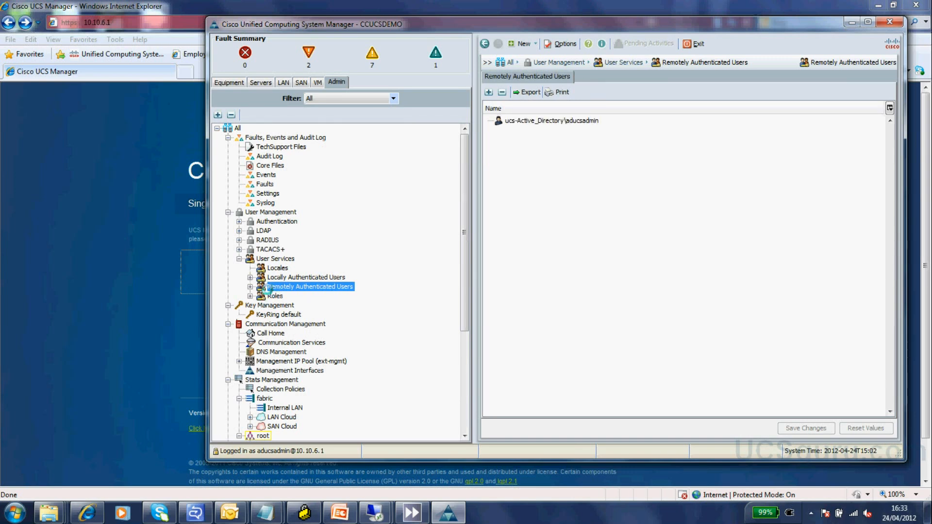
{"action": "left_click", "coordinate": [250, 287]}
{"action": "left_click", "coordinate": [283, 296]}
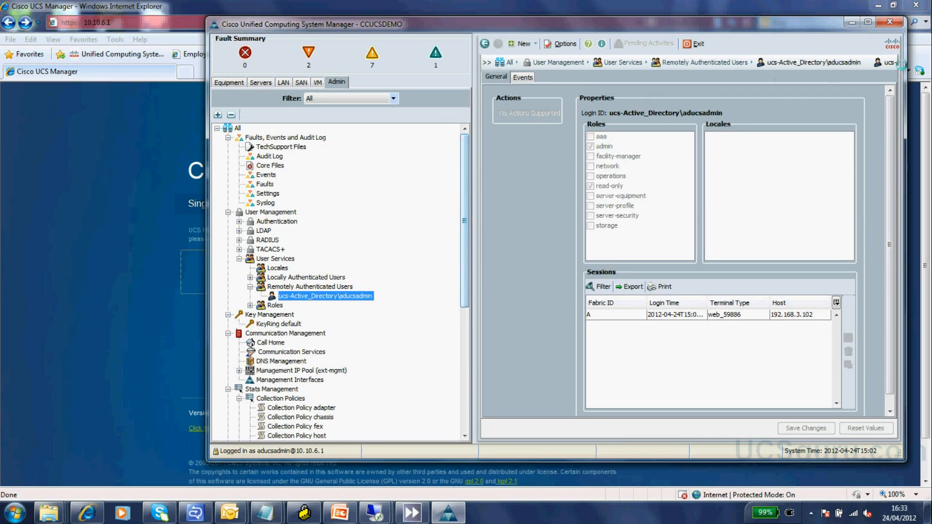
{"action": "left_click", "coordinate": [886, 22]}
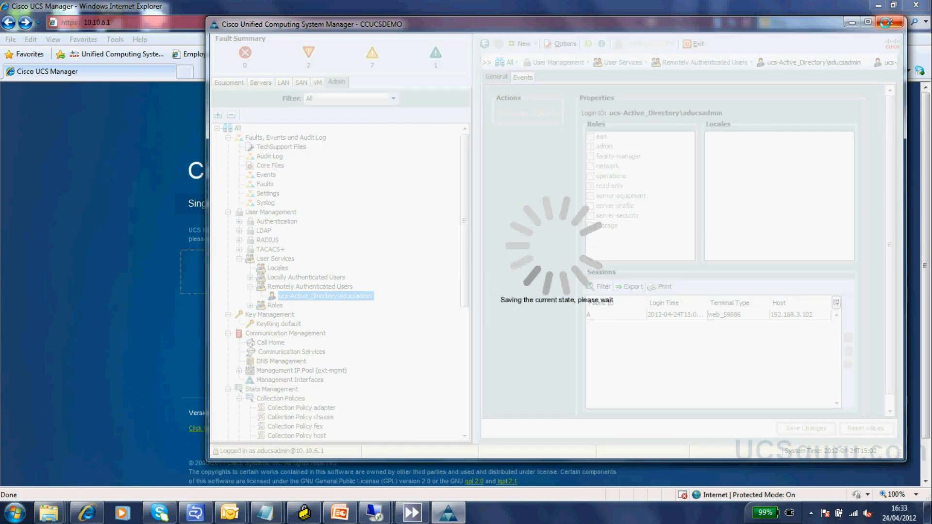